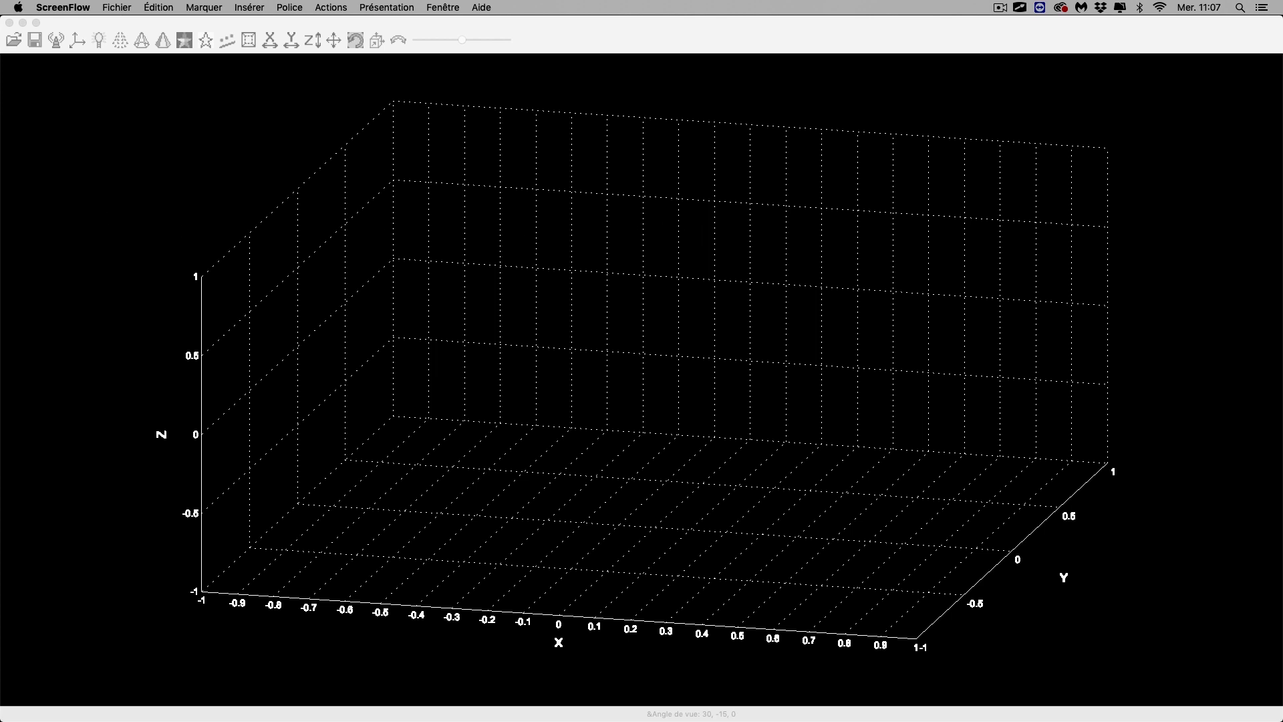
# Examine the two reference images of the Batman logo, with and without the oval, and close both
pyautogui.moveTo(0, 105); pyautogui.dragTo(839, 84)
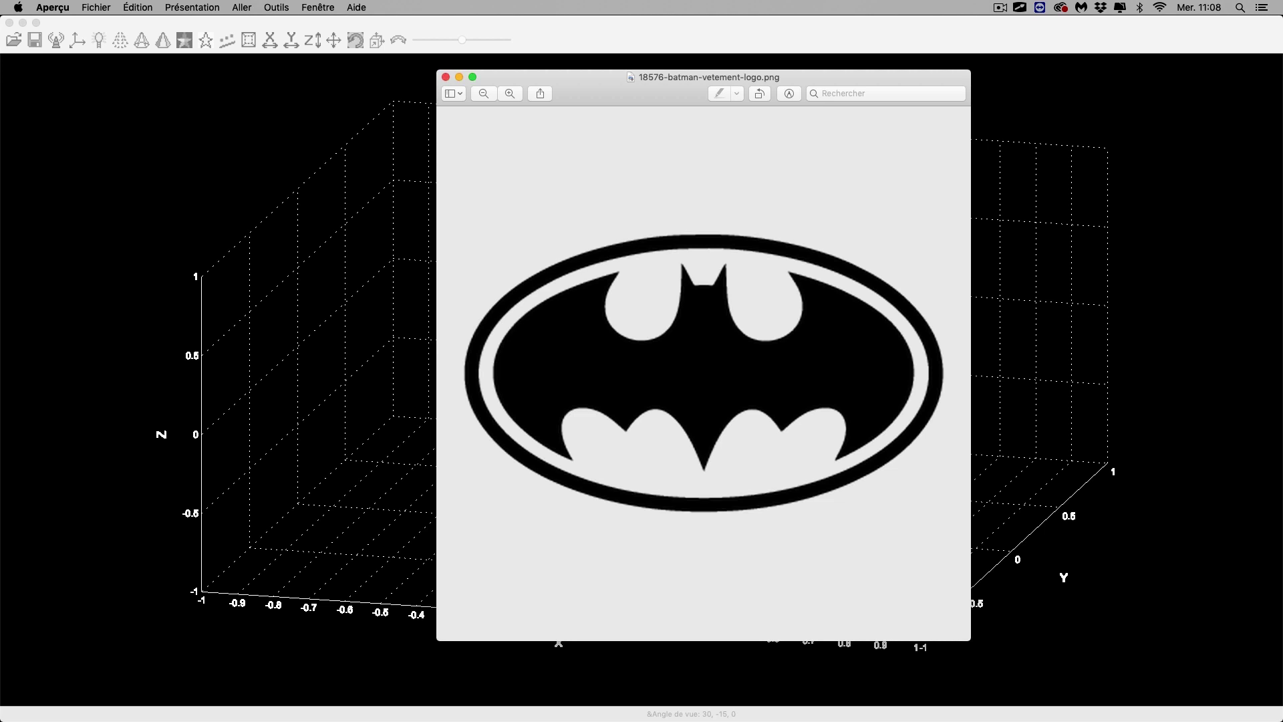
pyautogui.moveTo(0, 88); pyautogui.dragTo(759, 127)
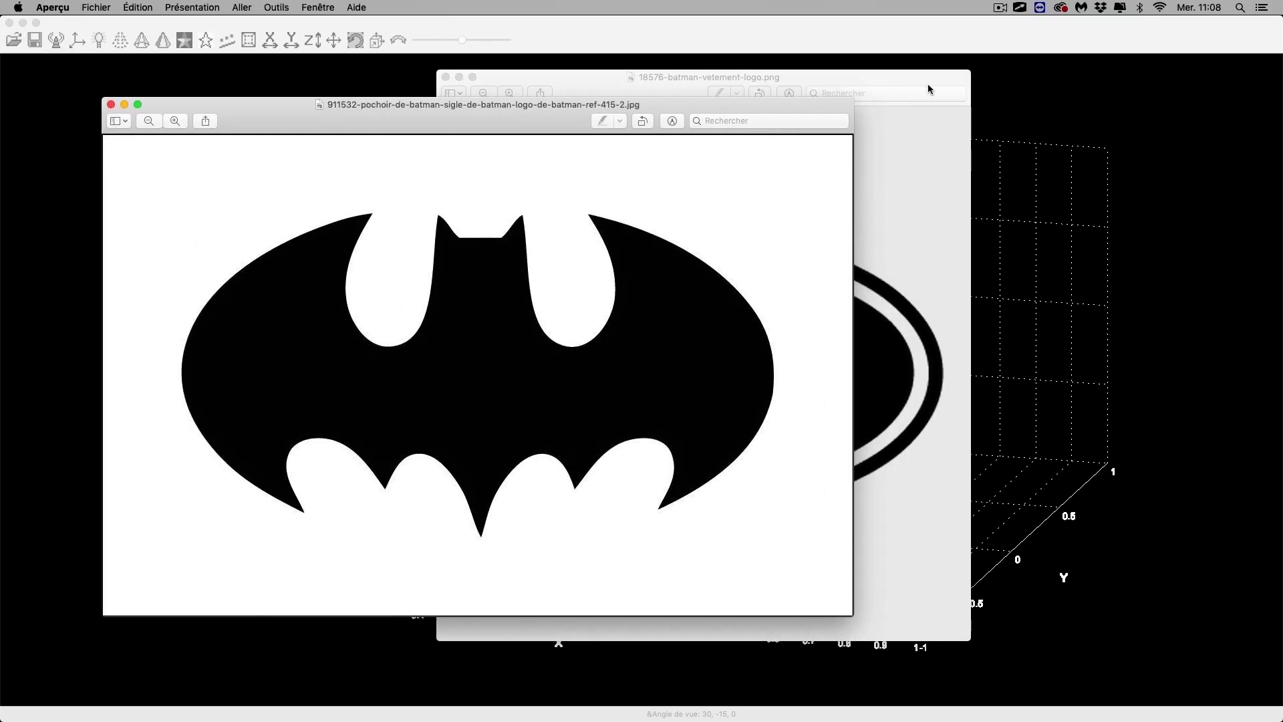
pyautogui.moveTo(929, 78); pyautogui.dragTo(1120, 74)
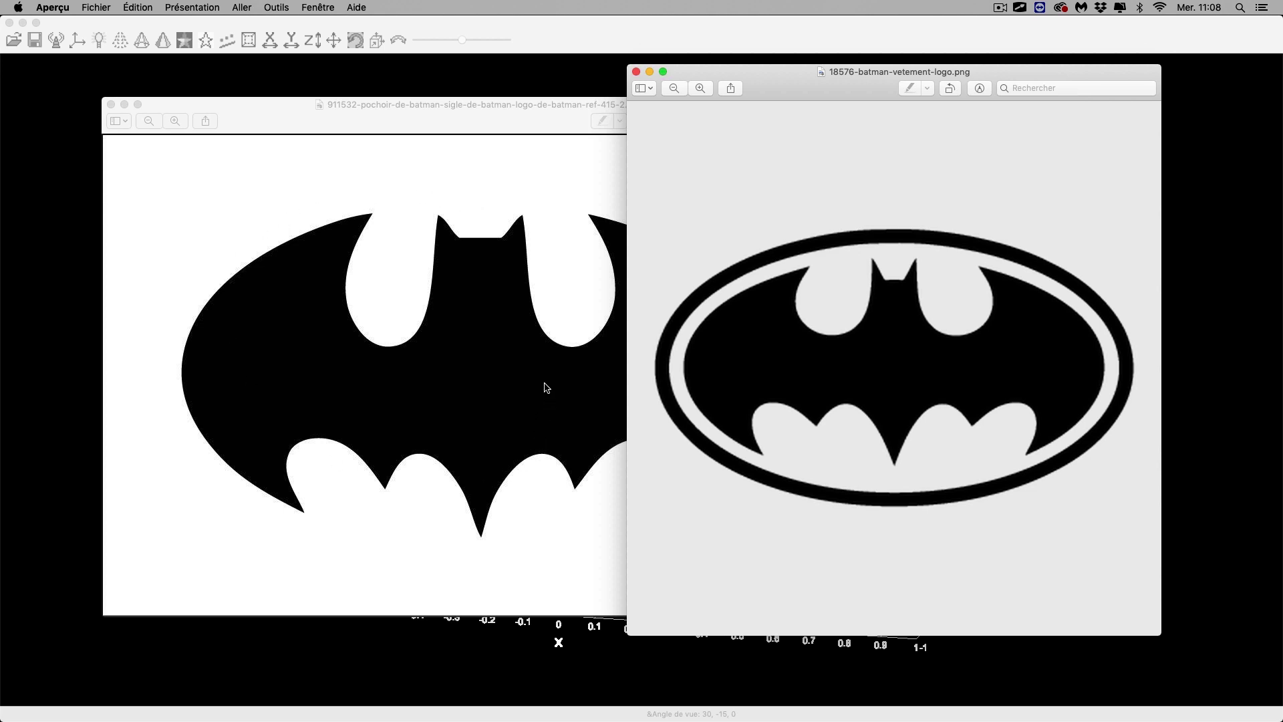
pyautogui.click(637, 71)
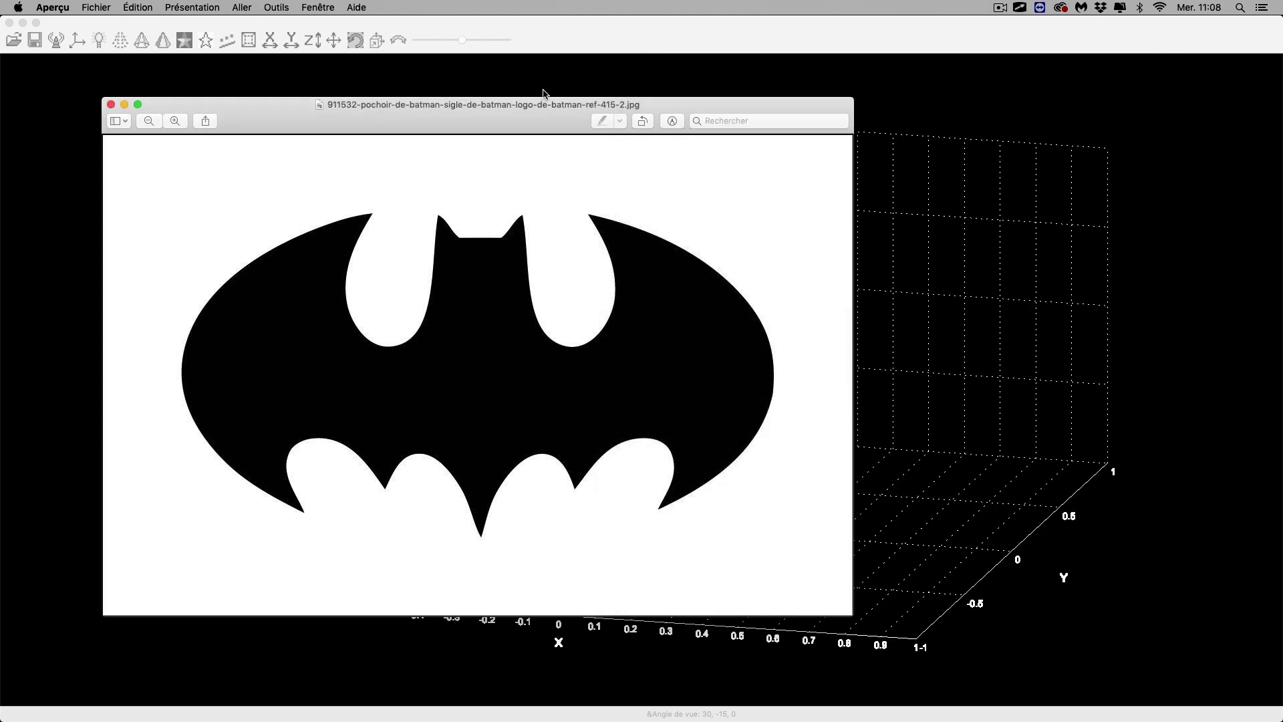
pyautogui.click(111, 104)
pyautogui.click(534, 28)
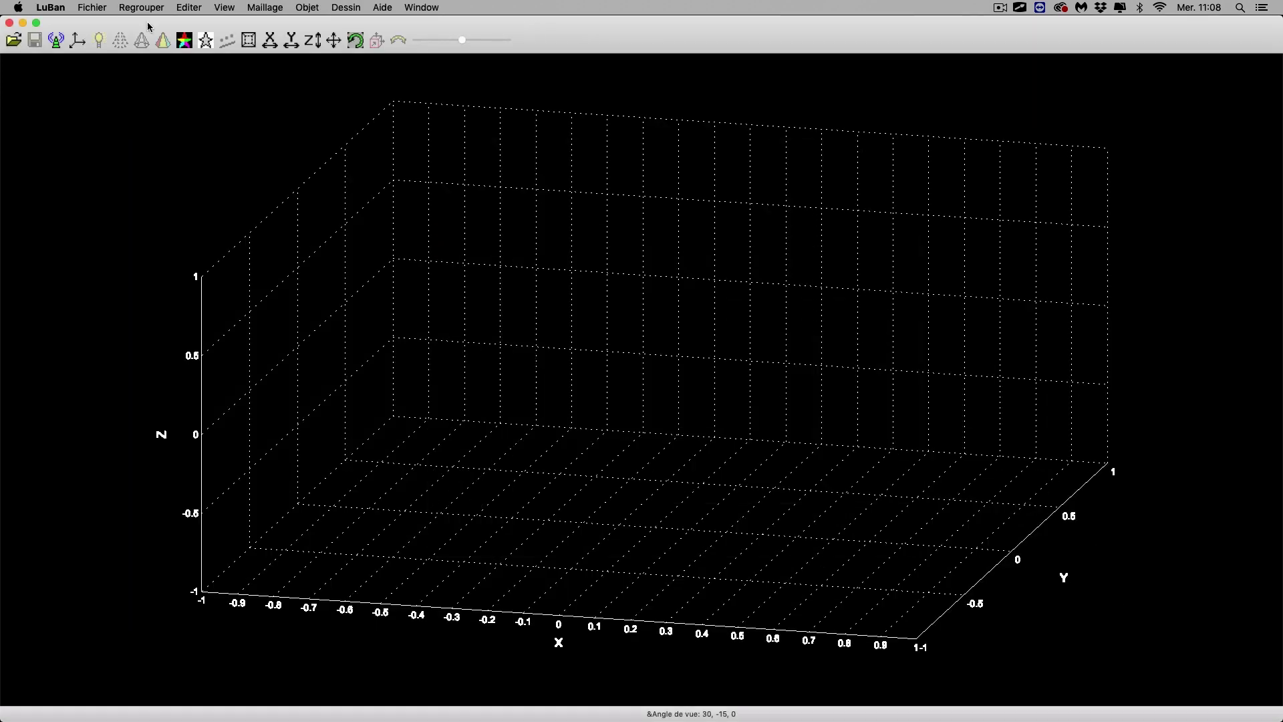
# Create a Magie photo model in LuBan using the Box method
pyautogui.click(98, 13)
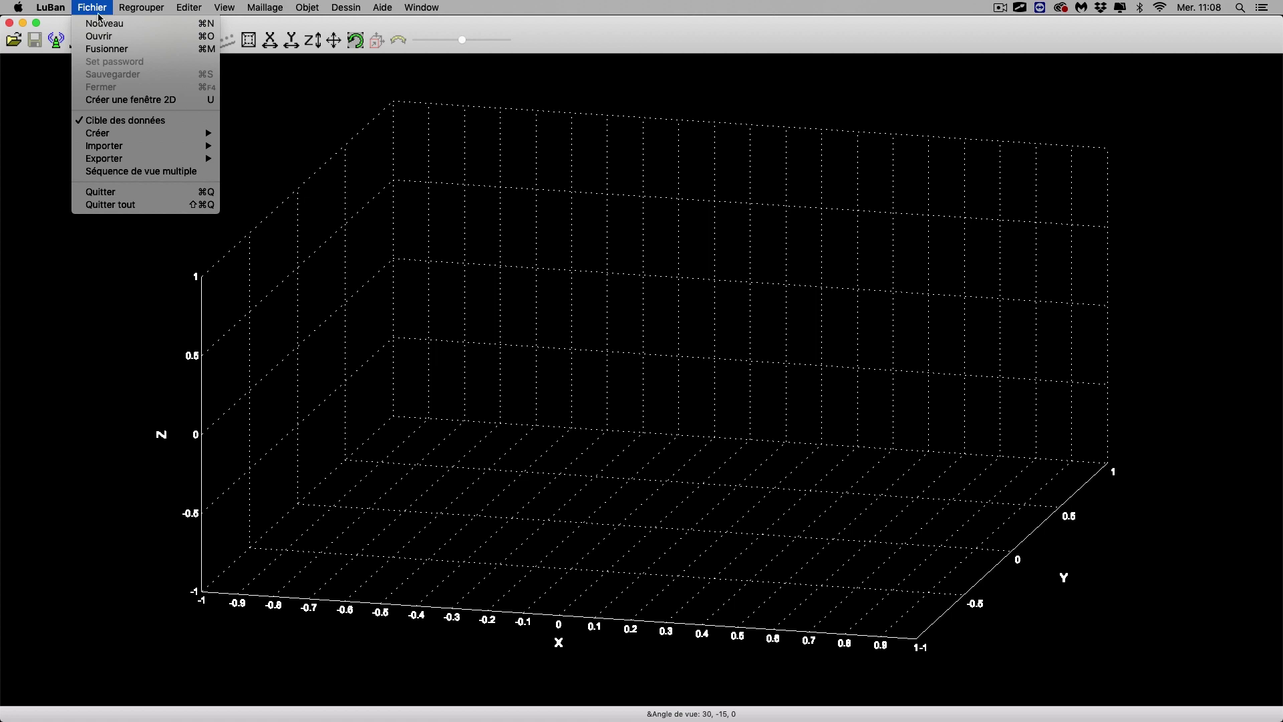
pyautogui.moveTo(108, 134)
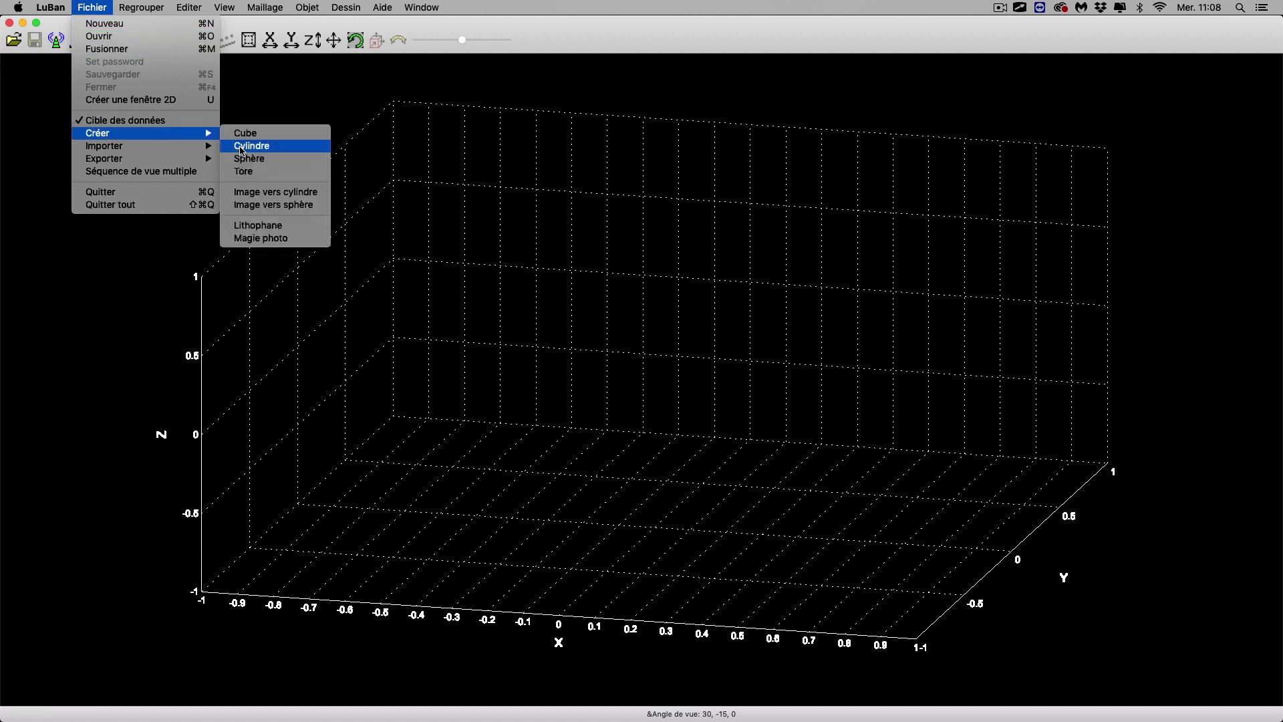
pyautogui.click(262, 238)
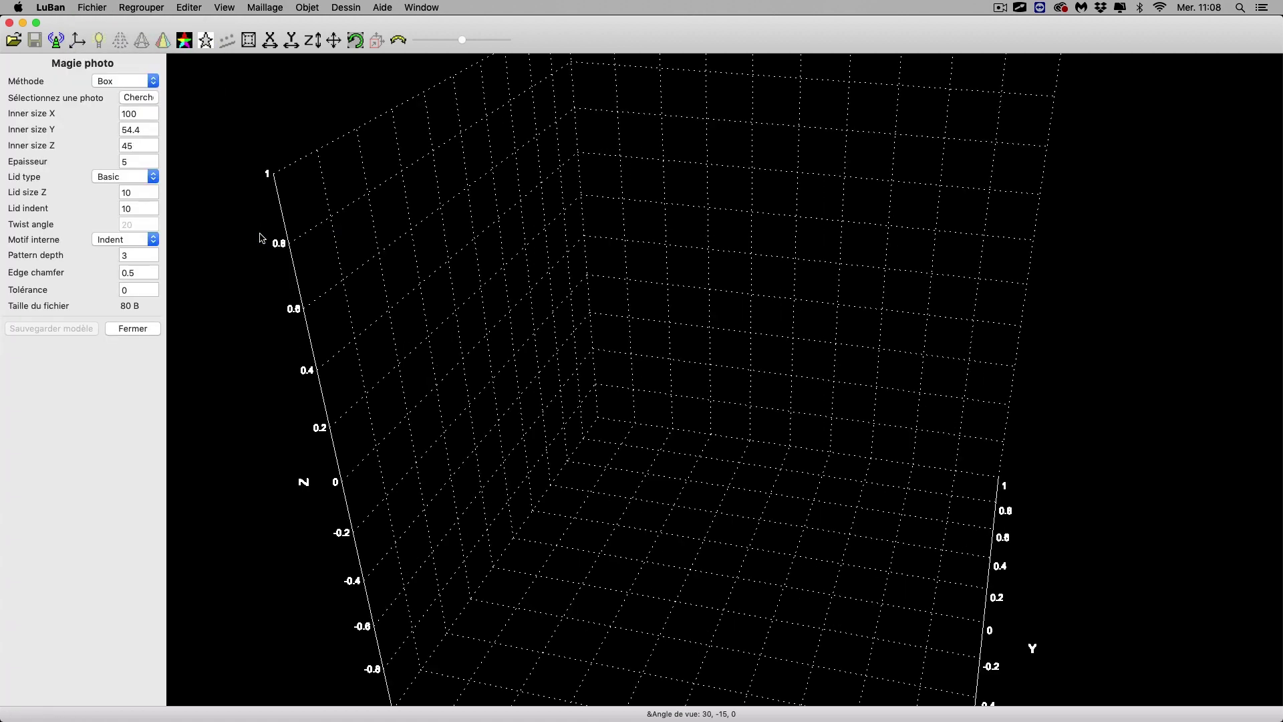
pyautogui.click(124, 81)
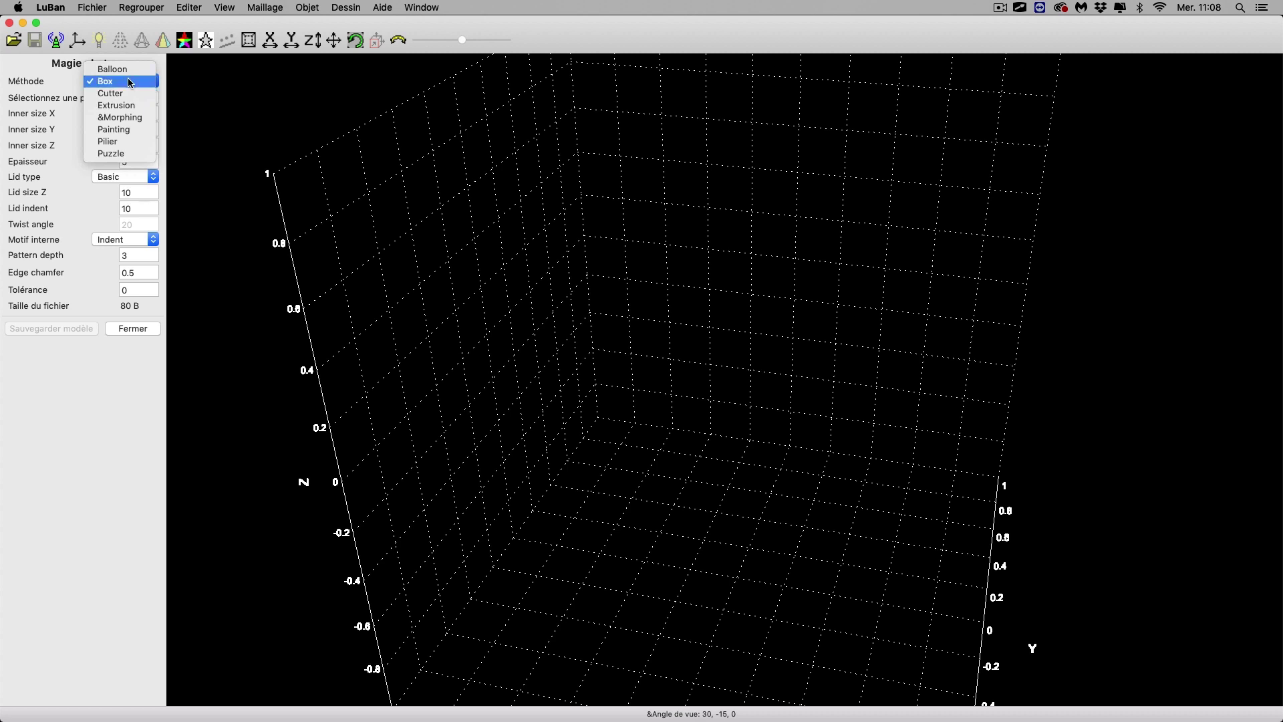
pyautogui.click(130, 83)
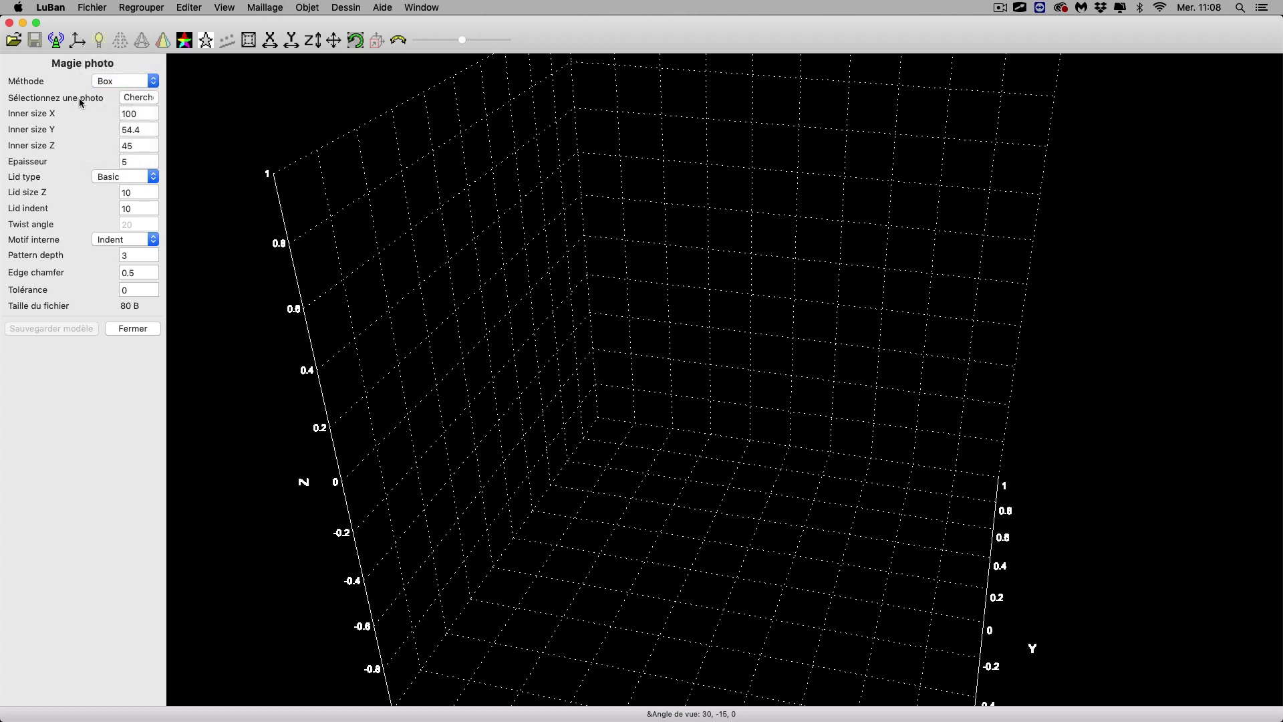
# Load logo batman01.jpg as the box's photo and examine the resulting box shape
pyautogui.click(153, 101)
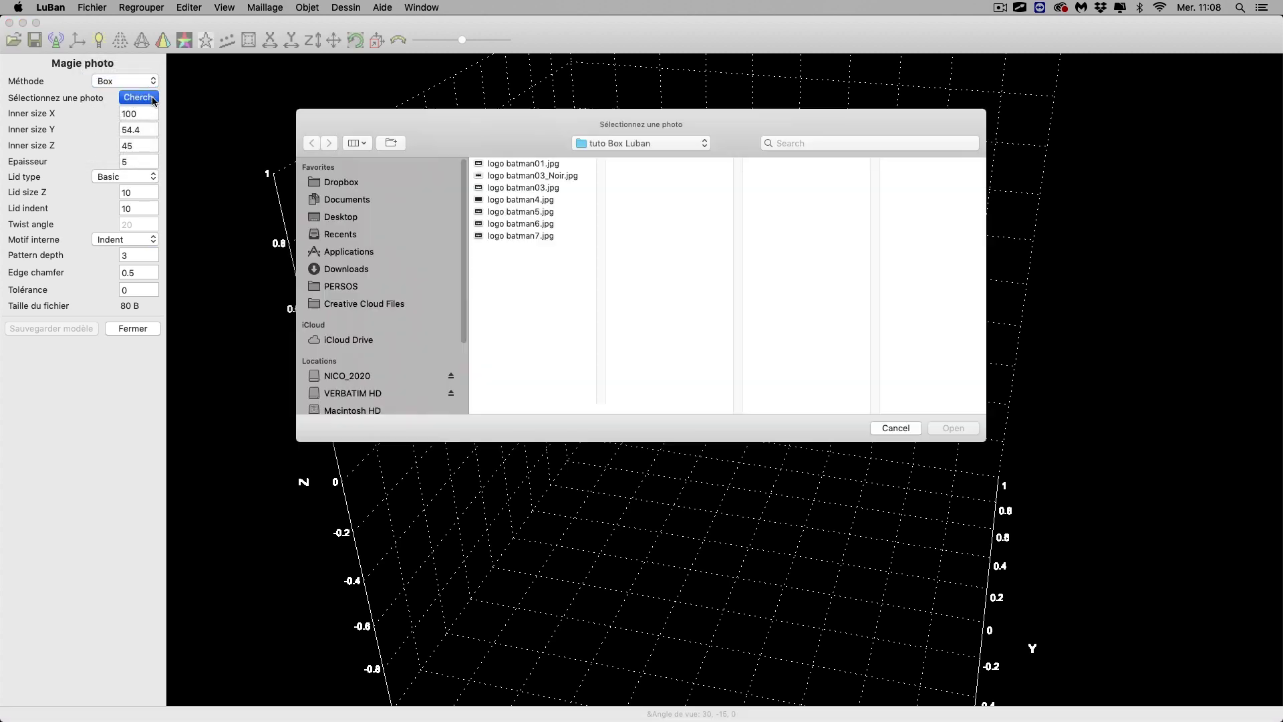
pyautogui.click(527, 164)
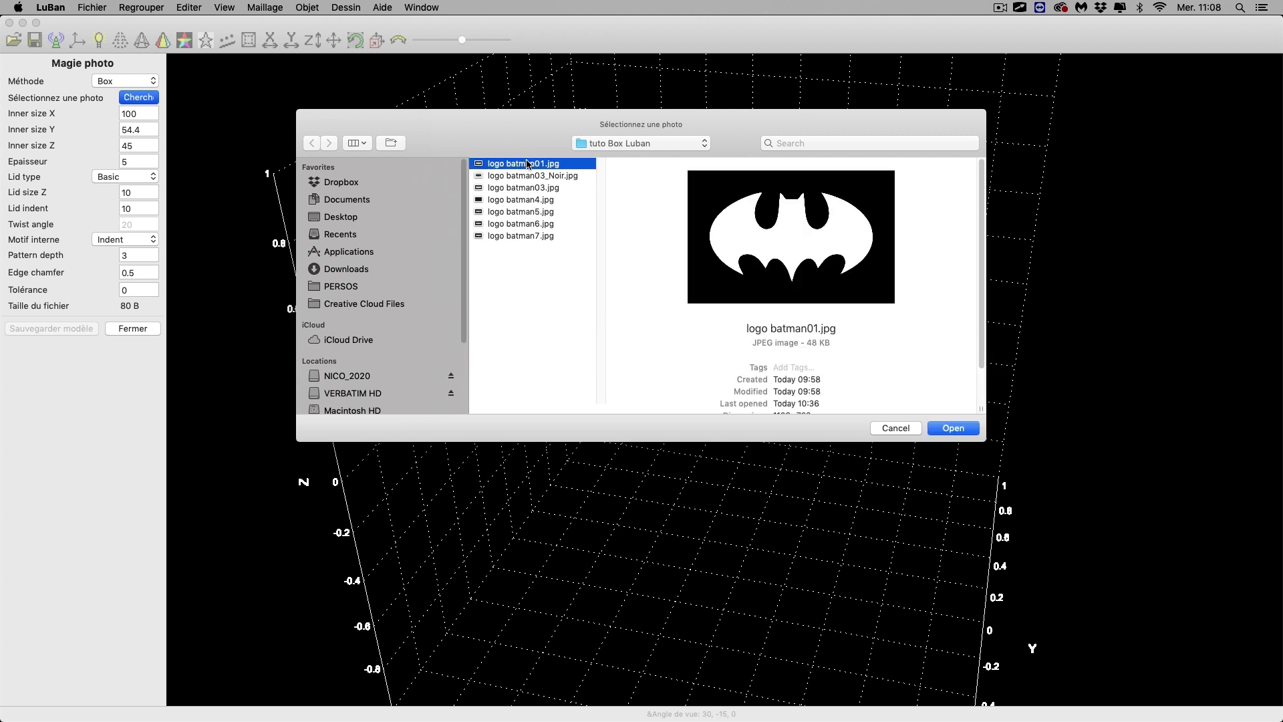
pyautogui.click(953, 429)
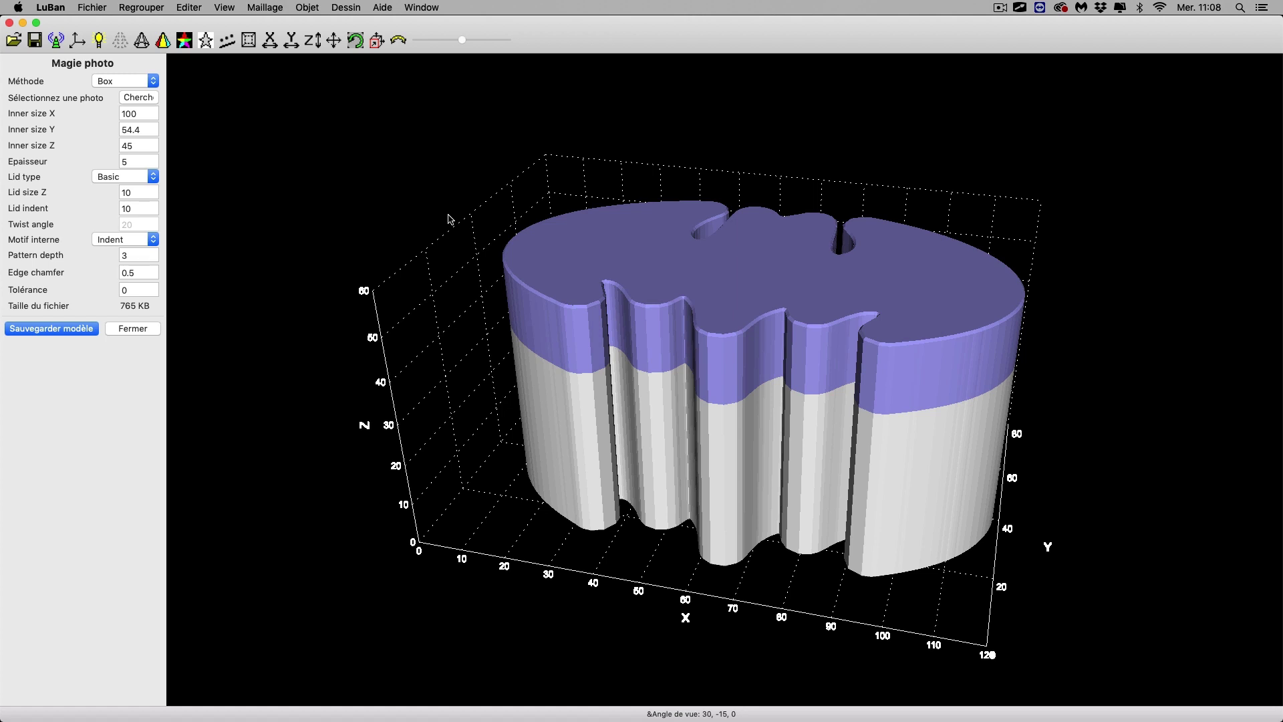
pyautogui.moveTo(450, 214); pyautogui.dragTo(495, 274)
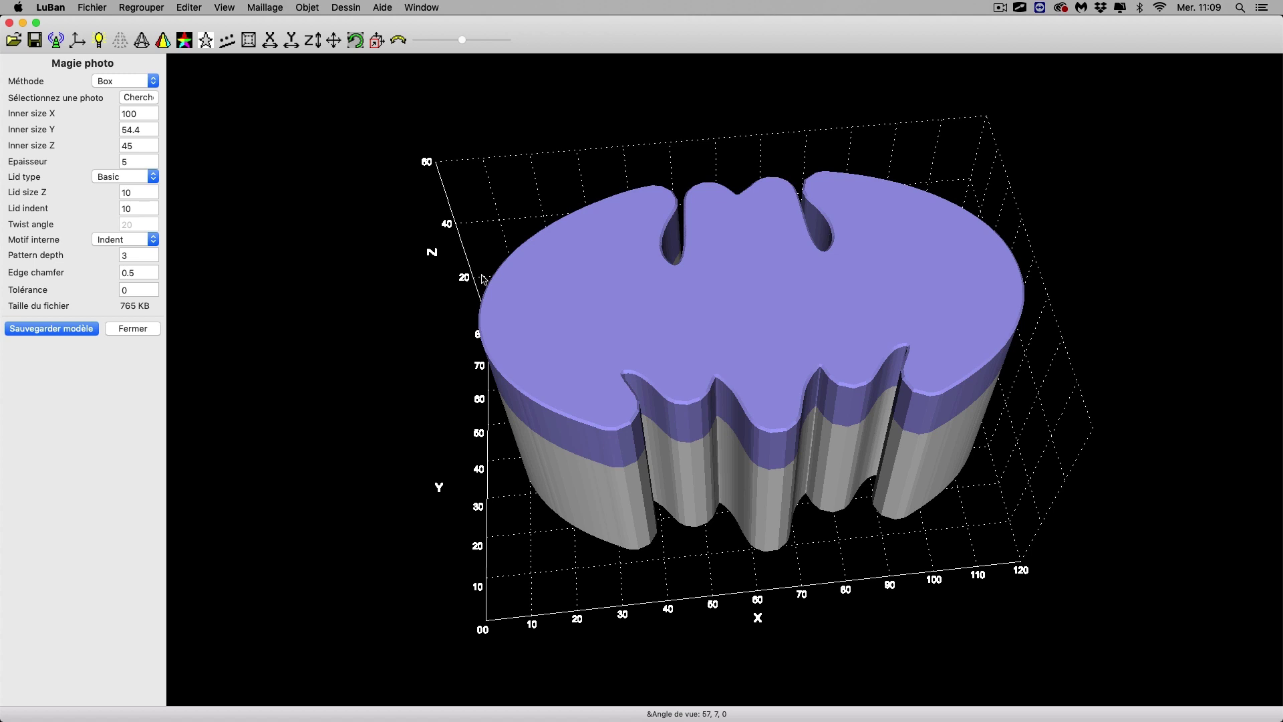
pyautogui.moveTo(444, 242)
pyautogui.mouseDown()
pyautogui.moveTo(434, 259)
pyautogui.moveTo(447, 252)
pyautogui.mouseUp()
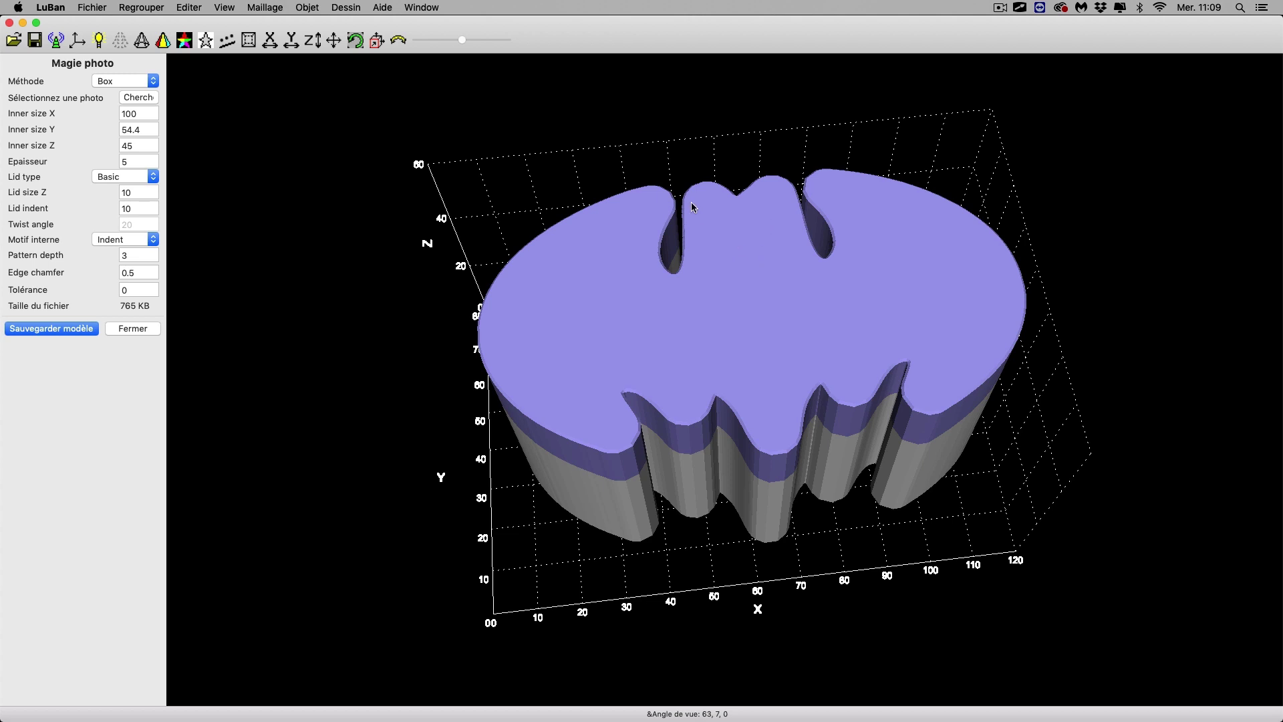
# Try the Extruder and Ignore options for the box's inner pattern, and restore it to Indent
pyautogui.click(145, 242)
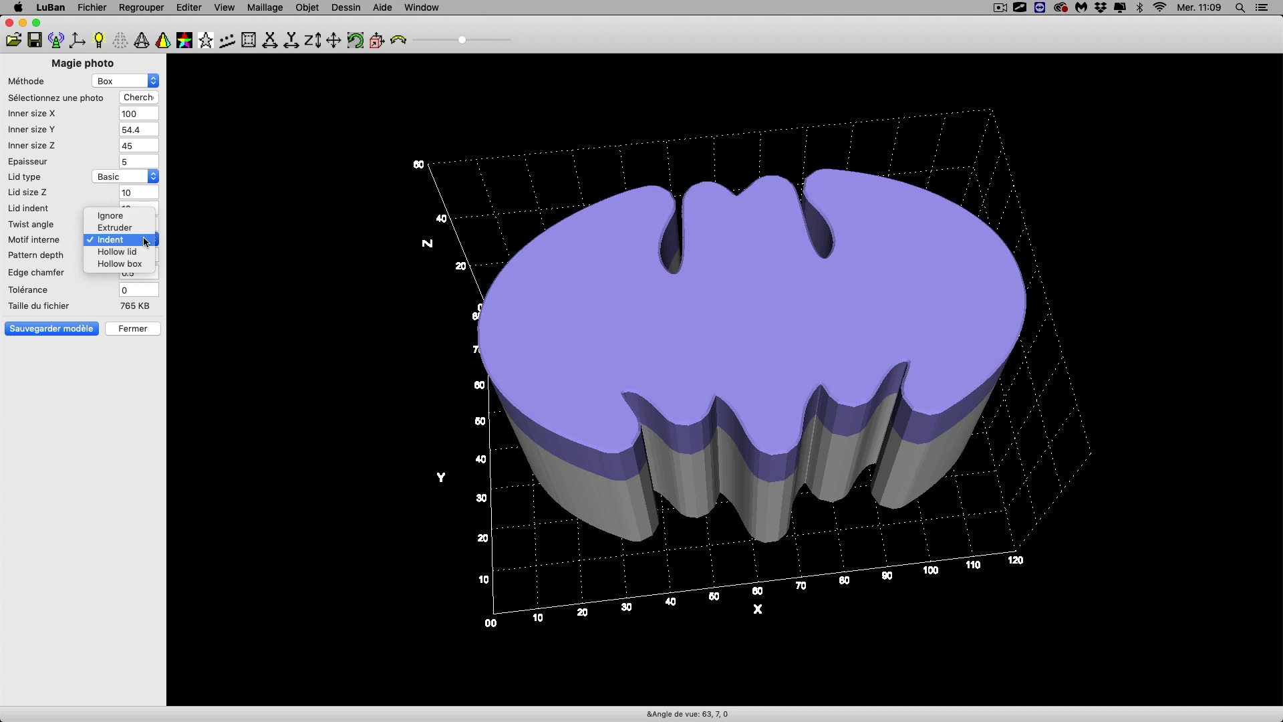
pyautogui.click(141, 230)
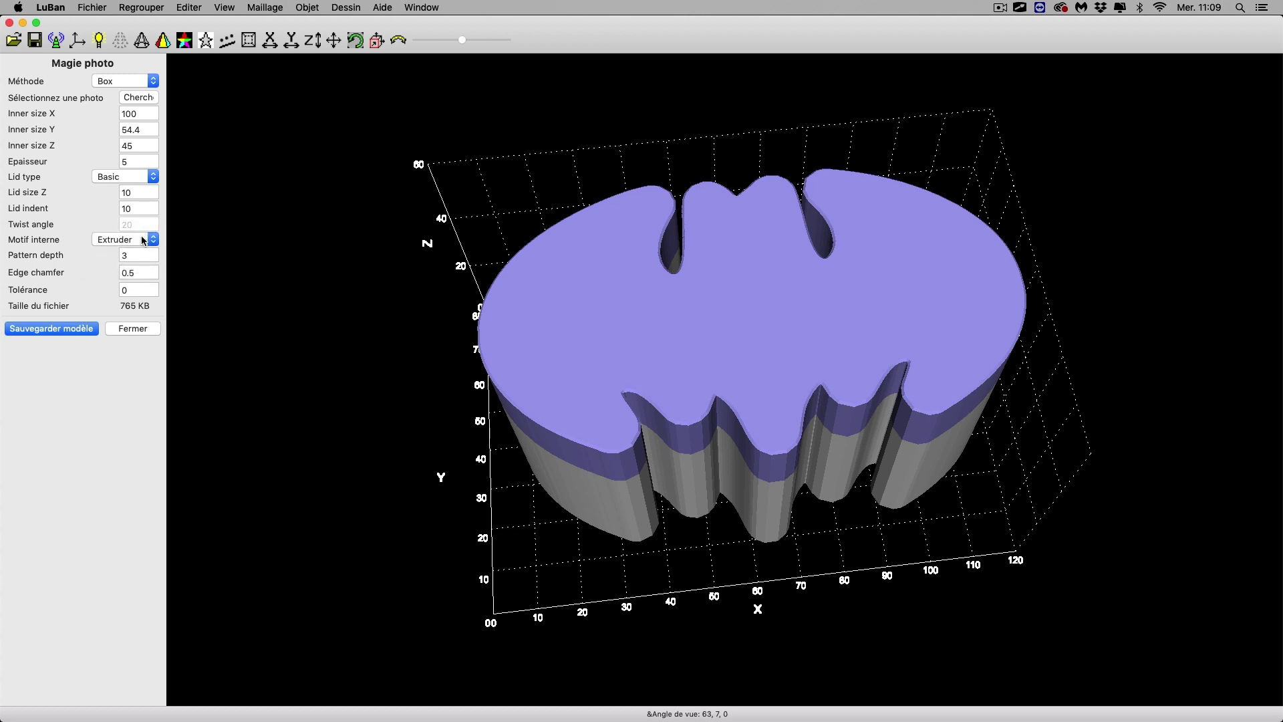
pyautogui.click(143, 240)
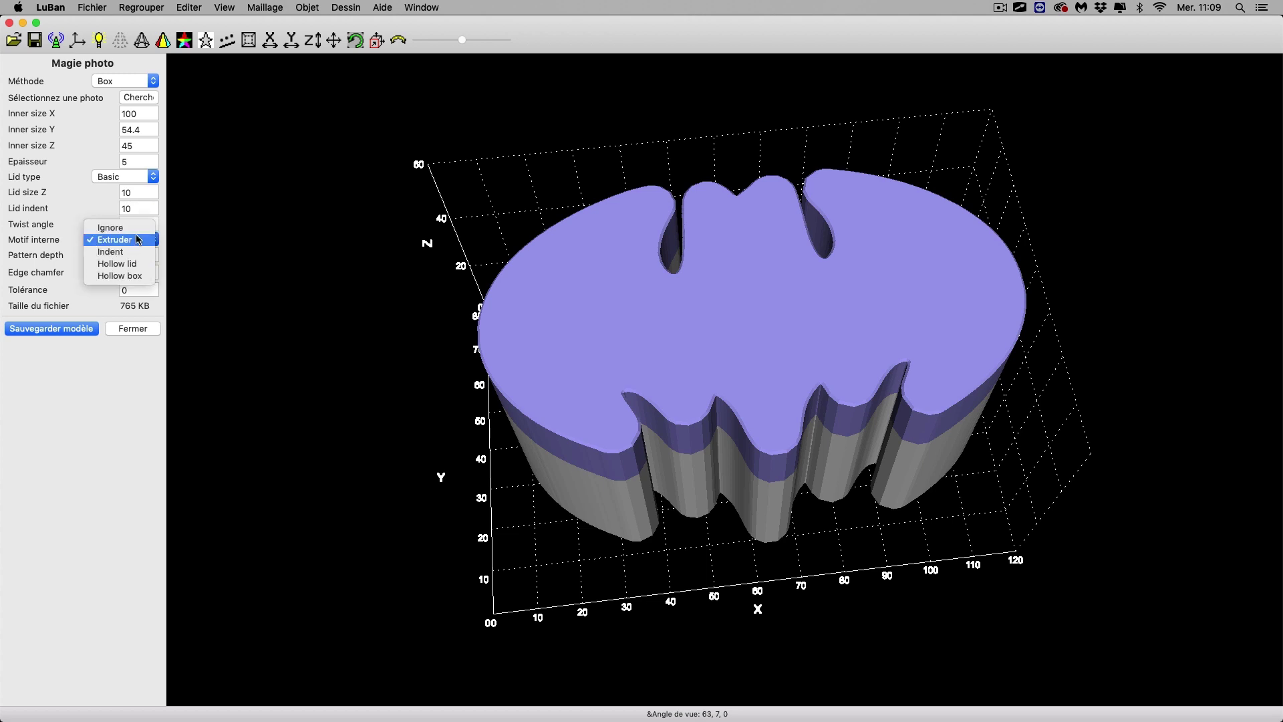
pyautogui.click(133, 228)
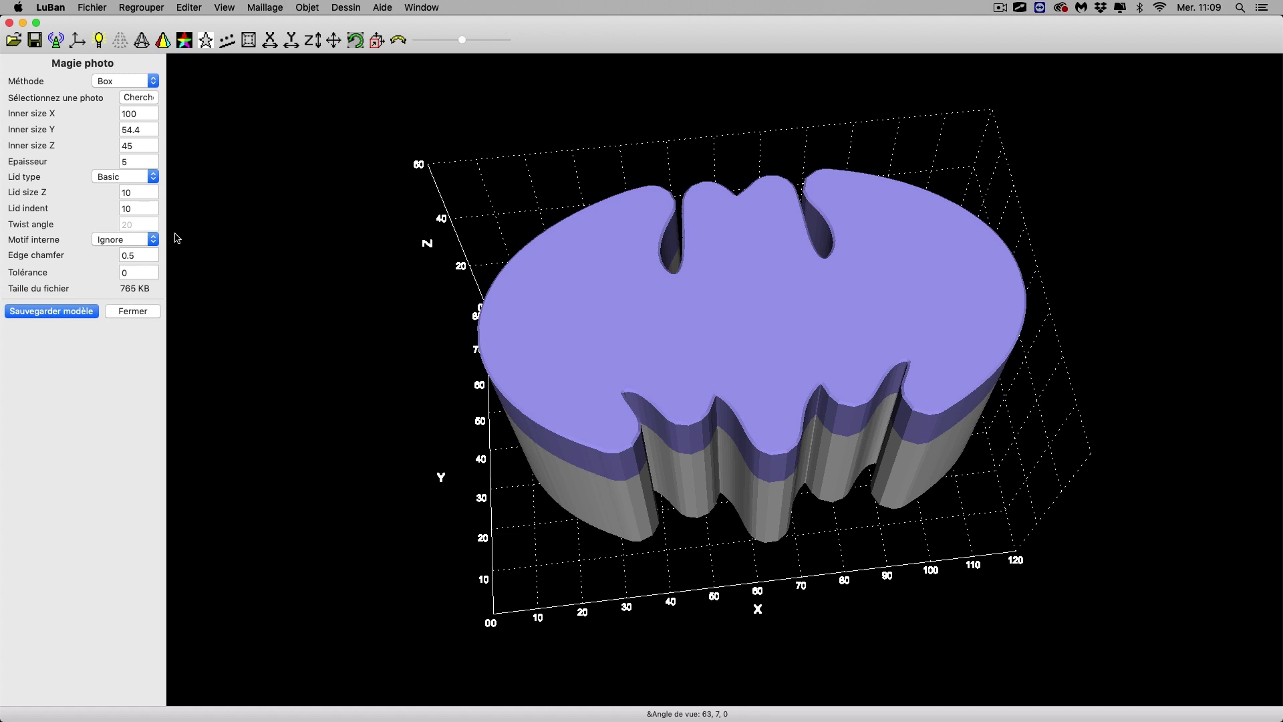
pyautogui.click(151, 239)
pyautogui.click(135, 252)
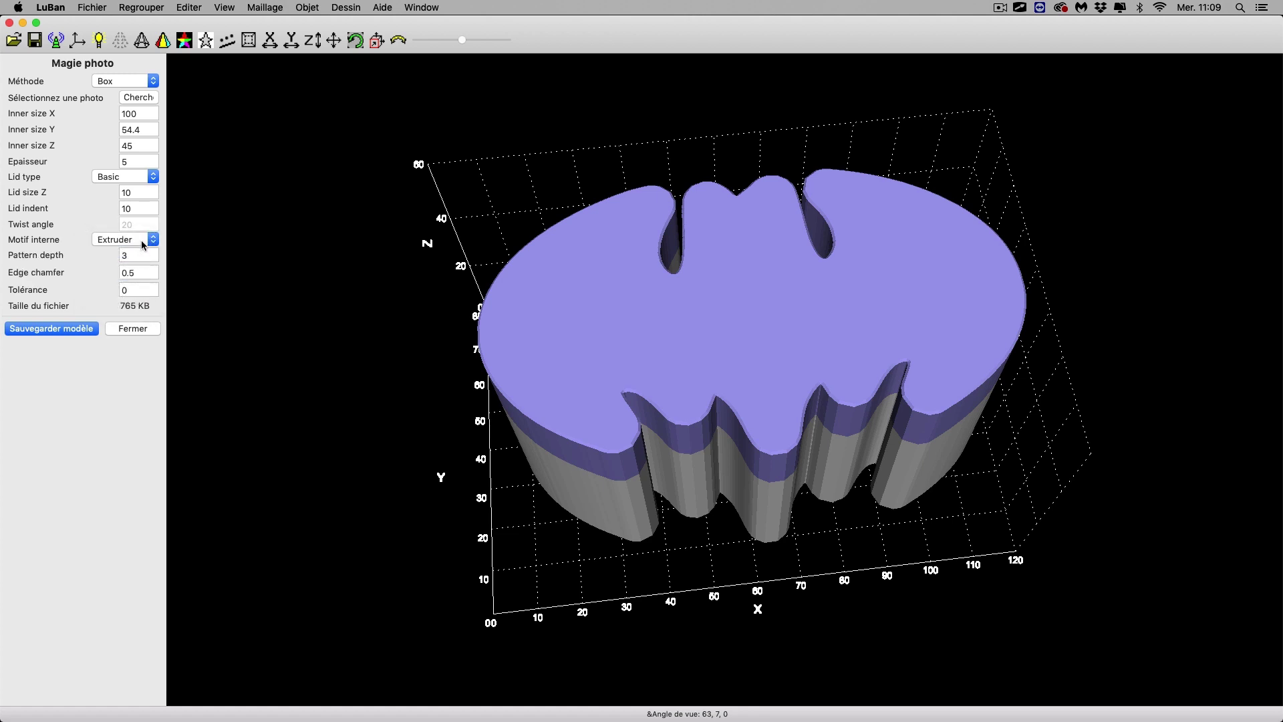
pyautogui.click(141, 240)
pyautogui.click(140, 252)
# Compare the logo previews and load logo batman03_Noir.jpg as the box's photo
pyautogui.click(137, 99)
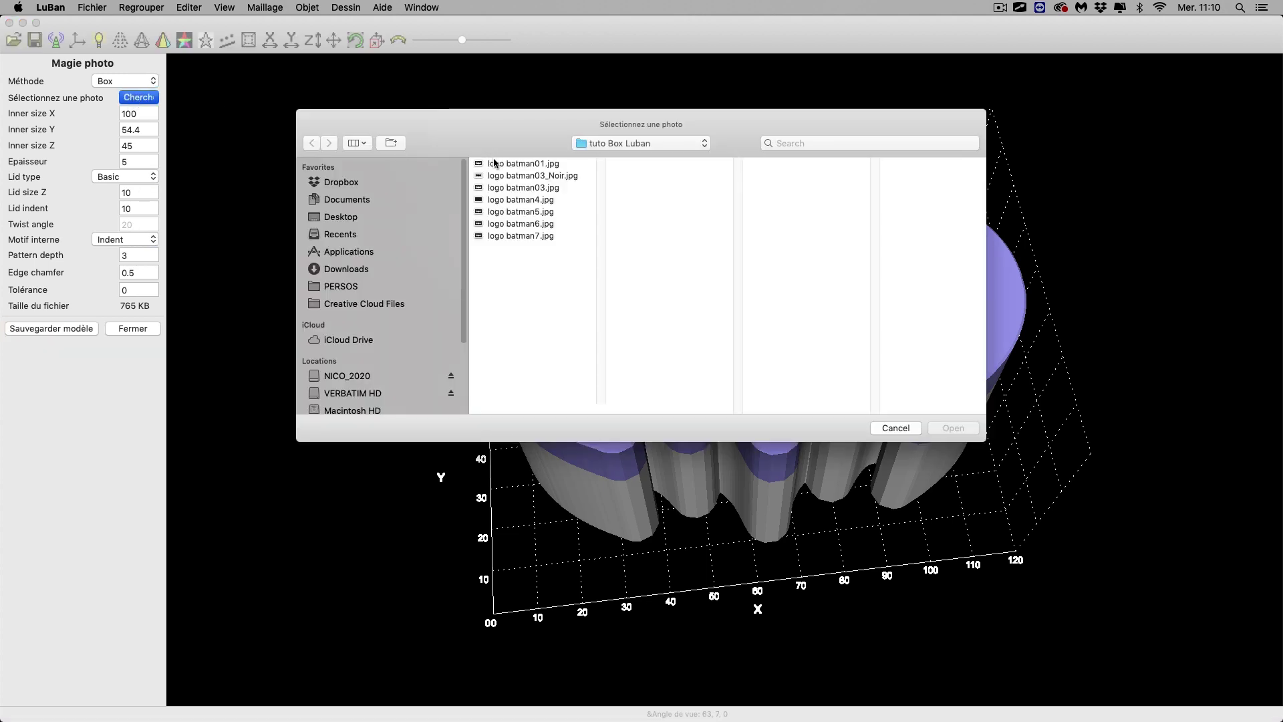
pyautogui.click(495, 164)
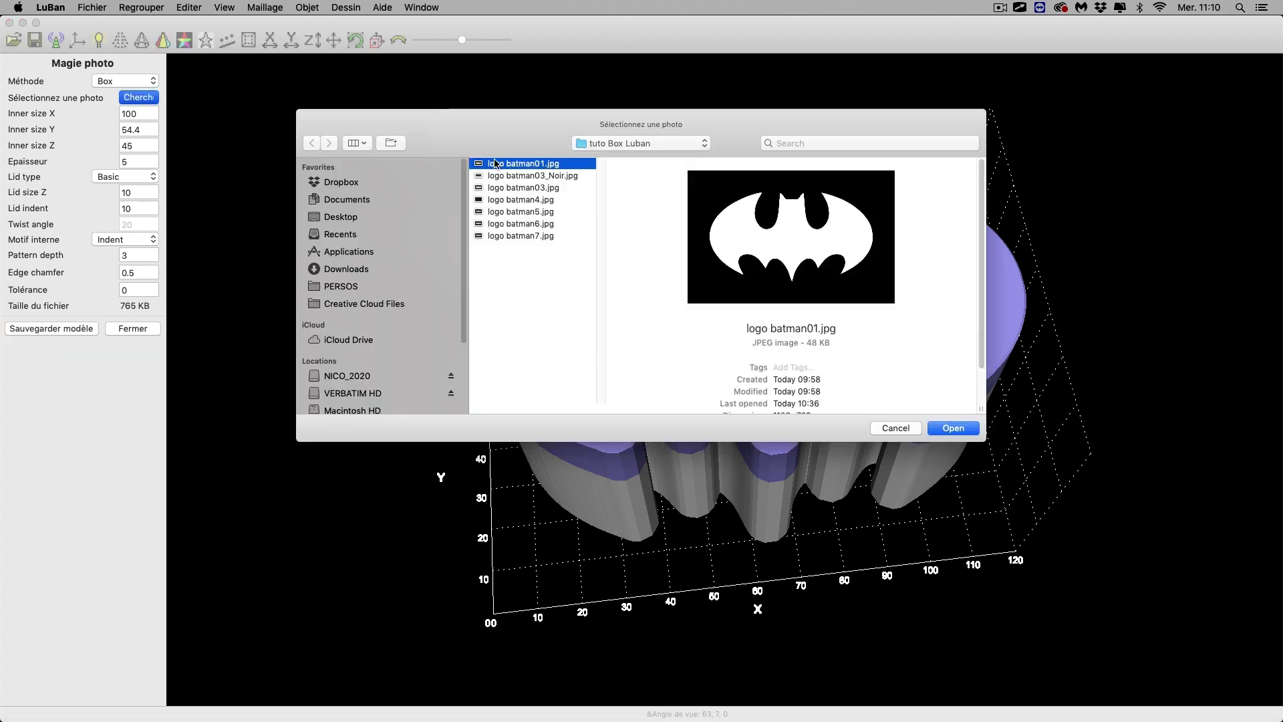
pyautogui.click(495, 176)
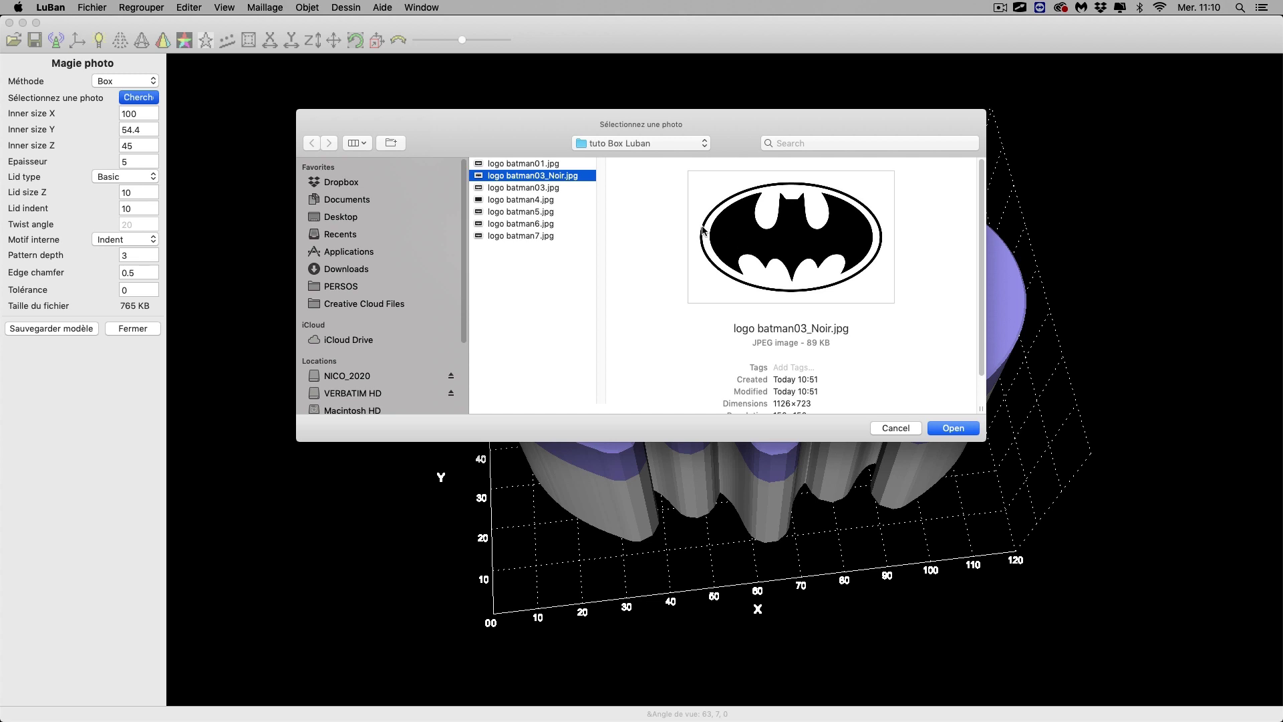
pyautogui.click(545, 189)
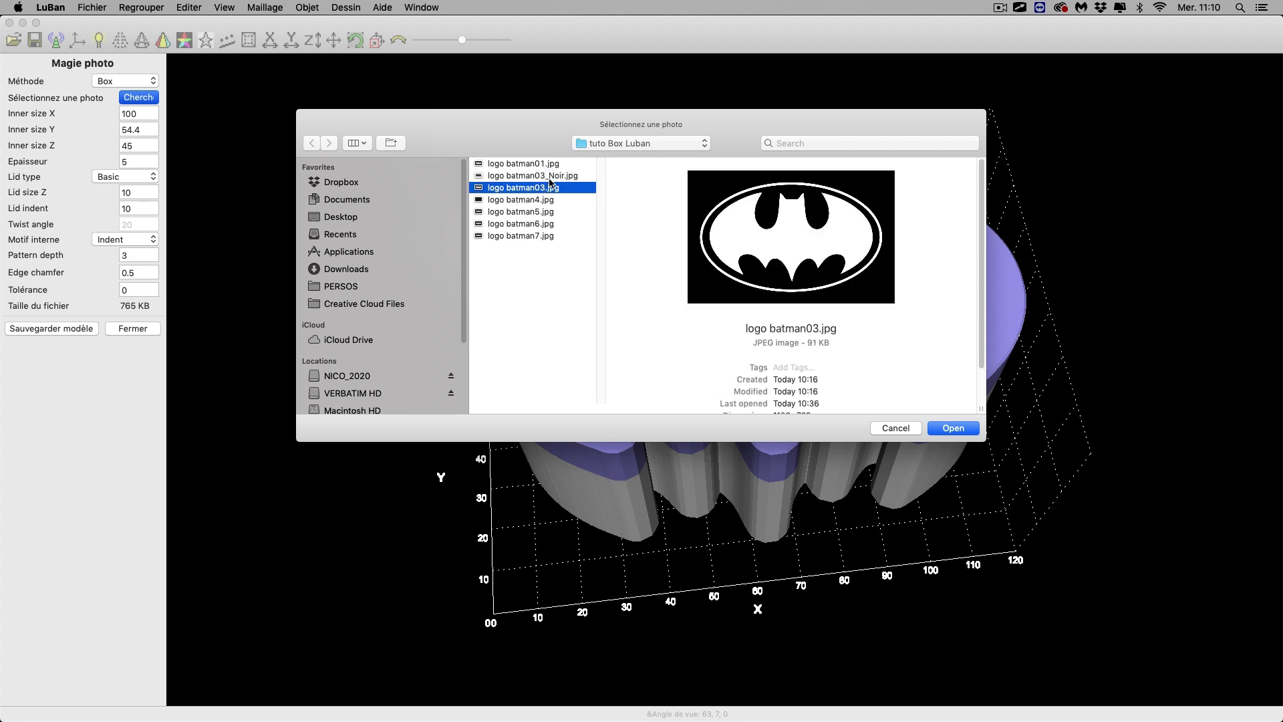
pyautogui.click(552, 177)
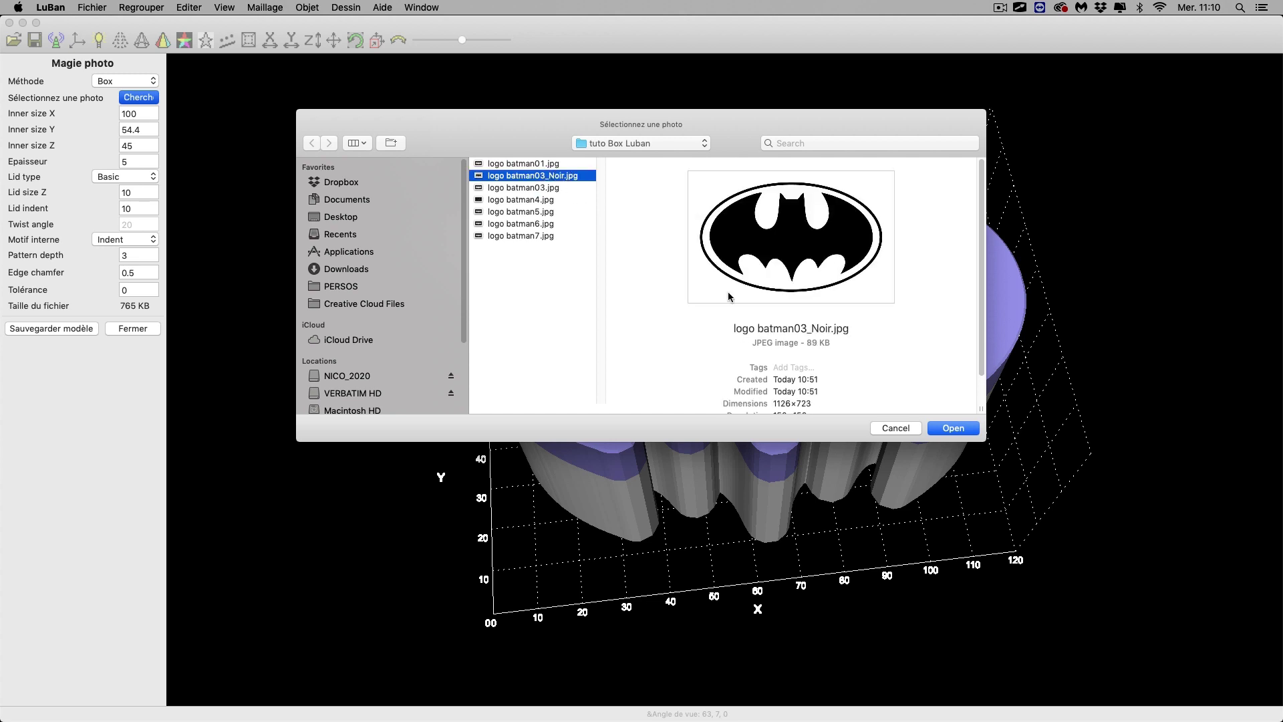
pyautogui.click(953, 430)
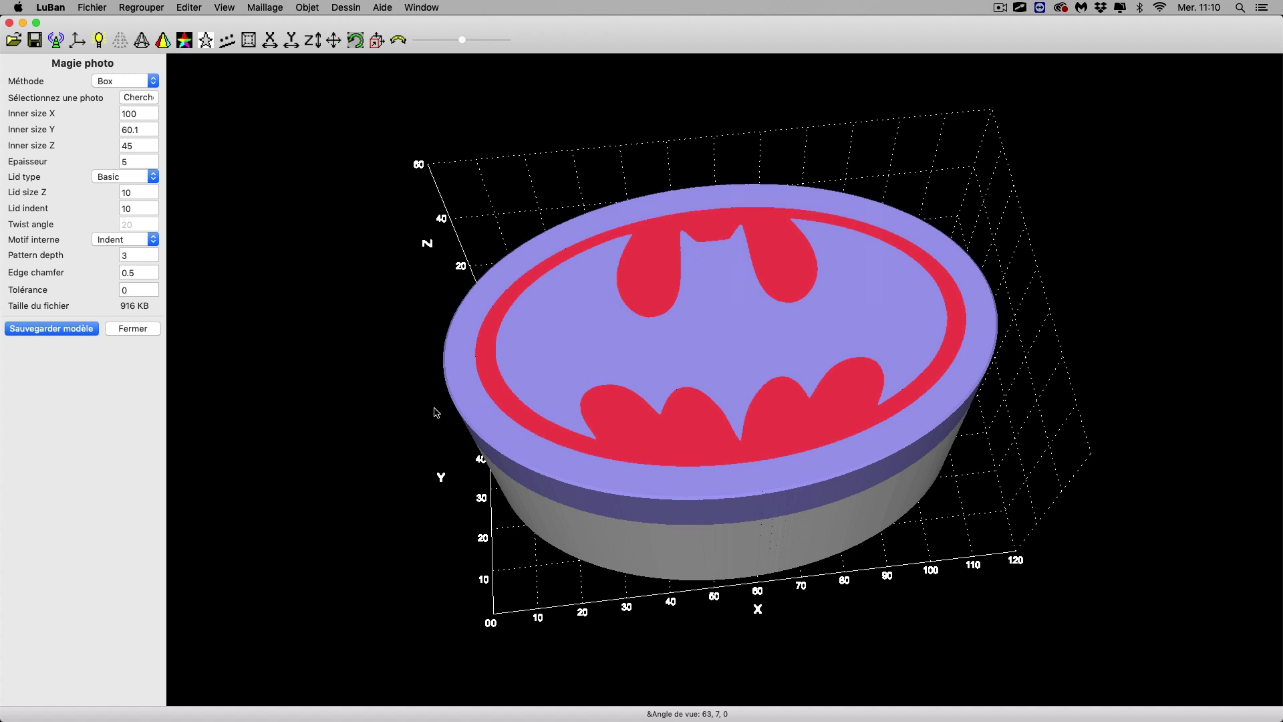
# Display the Body as the solid part with the others transparent, and spread the box parts apart vertically
pyautogui.moveTo(393, 413); pyautogui.dragTo(394, 354)
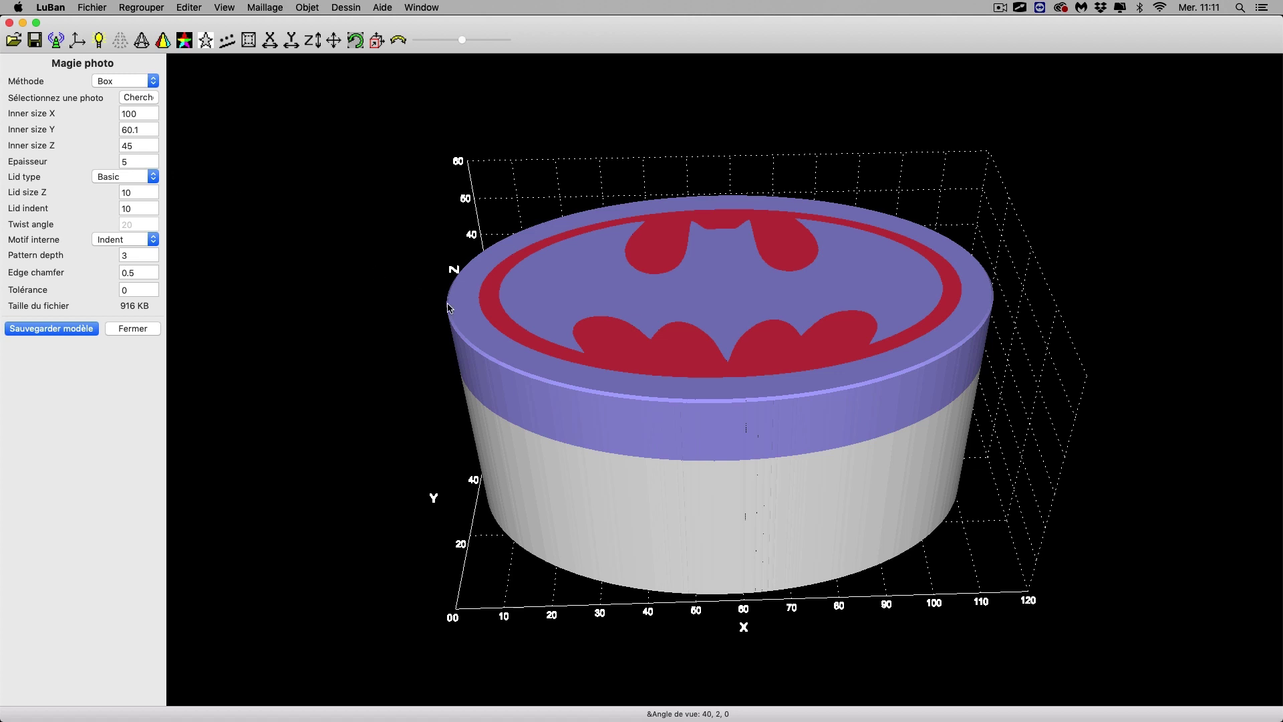
pyautogui.click(306, 7)
pyautogui.click(313, 25)
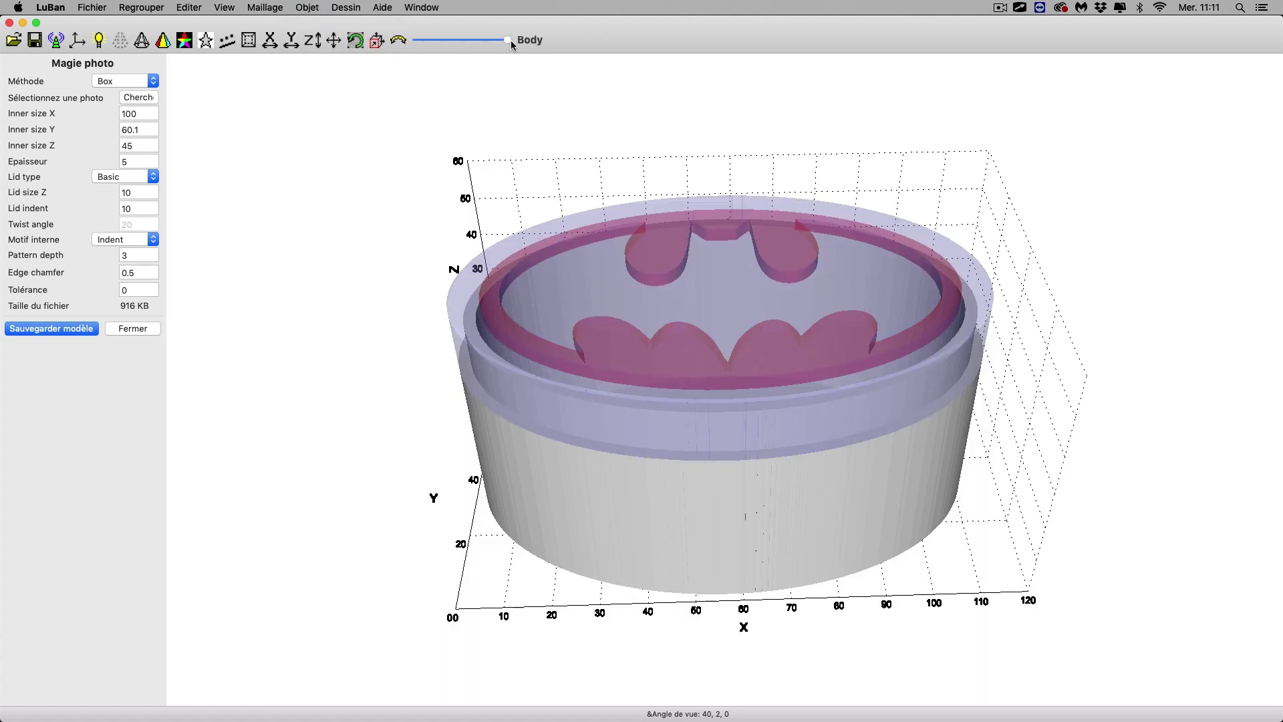
pyautogui.press('Up')
pyautogui.press('Up')
pyautogui.press('Up')
pyautogui.press('Up')
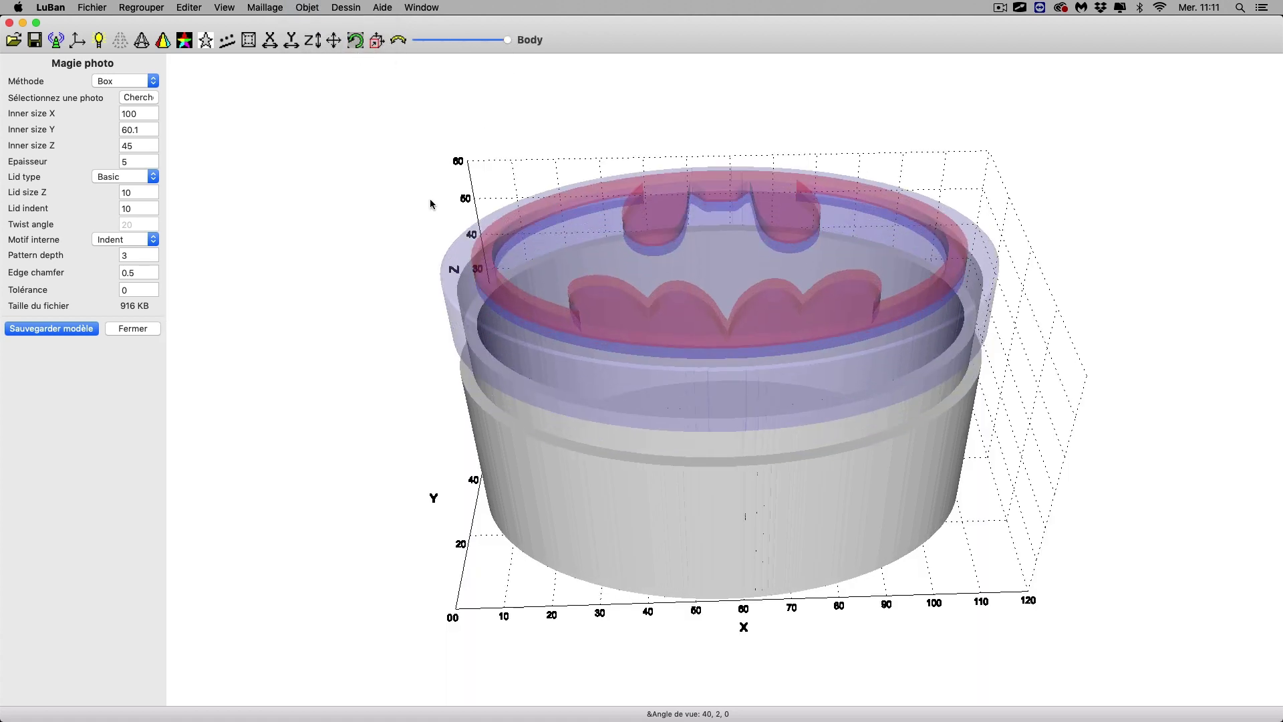
pyautogui.press('Up')
pyautogui.press('Up')
pyautogui.press('Up')
pyautogui.press('Up')
pyautogui.press('Up')
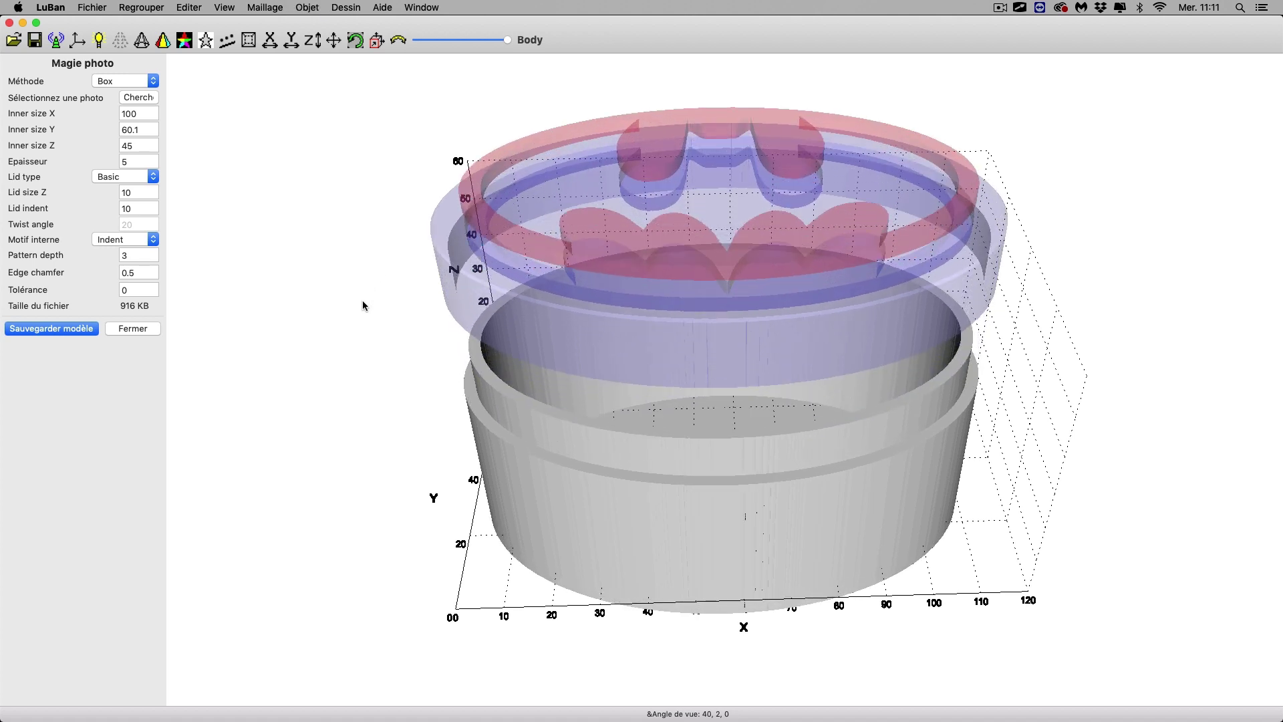
# Inspect the separated box from several angles and highlight the Lid inner pattern part
pyautogui.moveTo(376, 296); pyautogui.dragTo(335, 273)
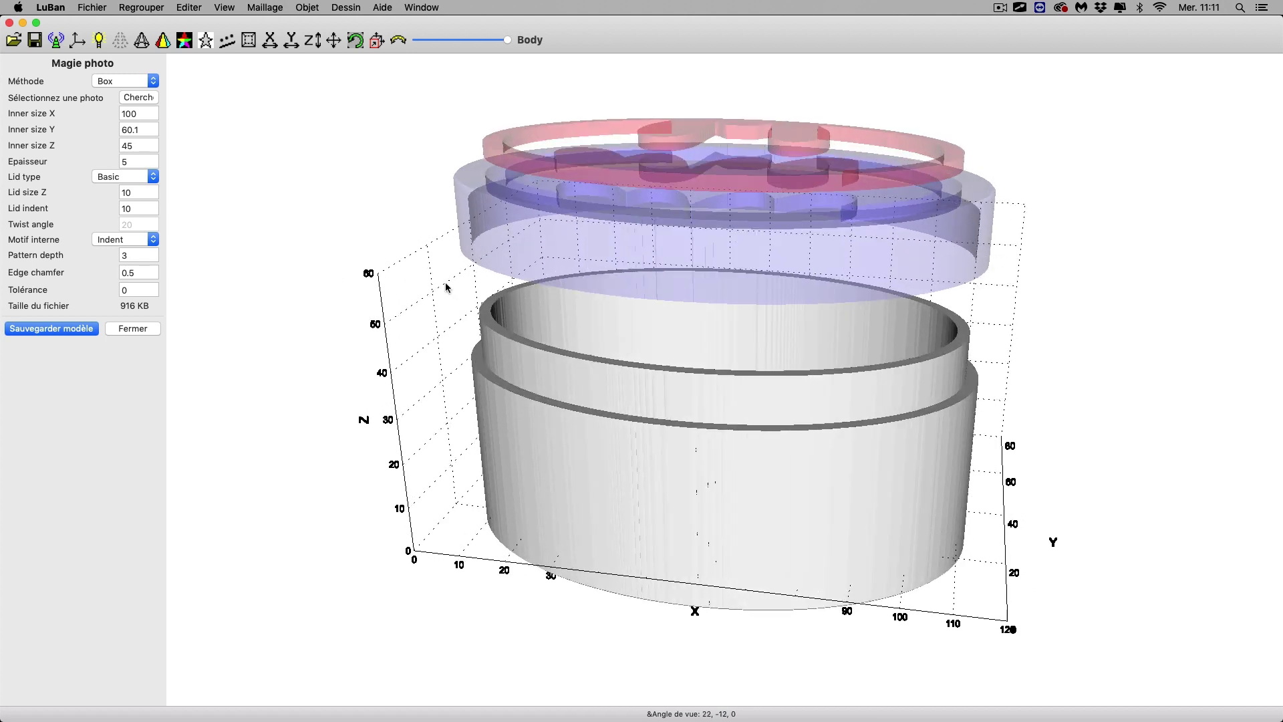
pyautogui.moveTo(446, 267); pyautogui.dragTo(364, 192)
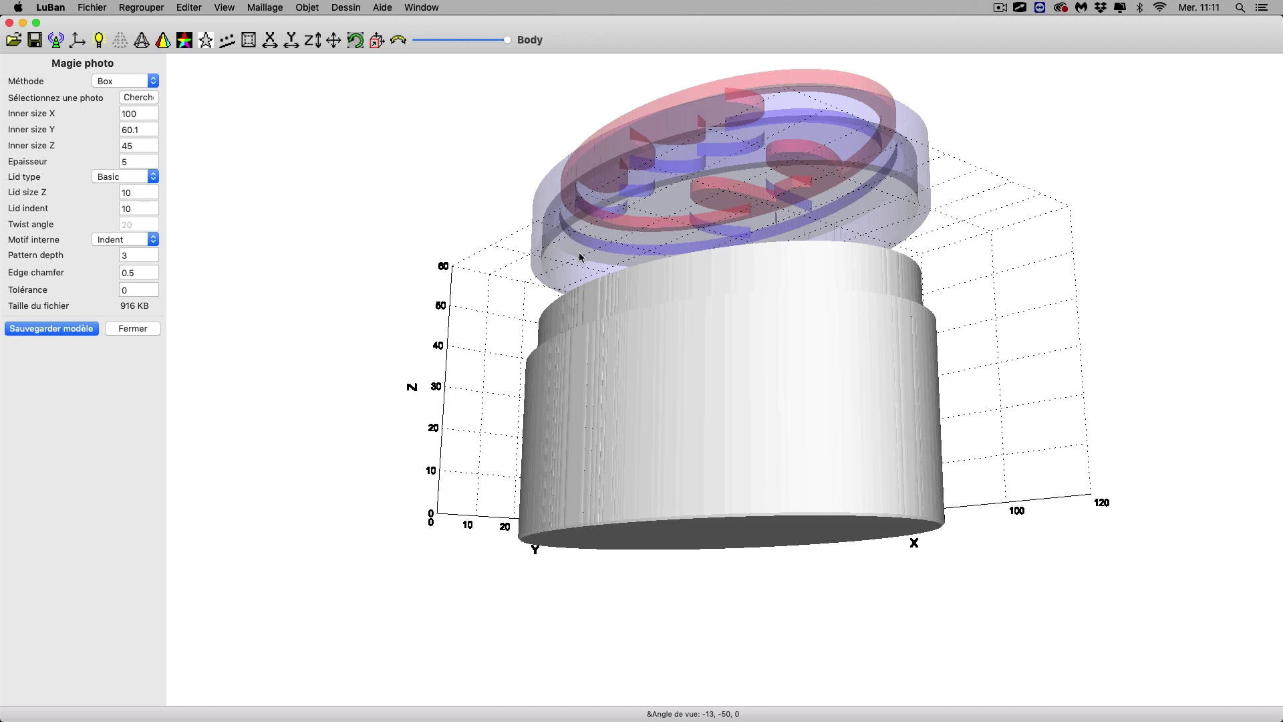
pyautogui.moveTo(454, 214); pyautogui.dragTo(505, 195)
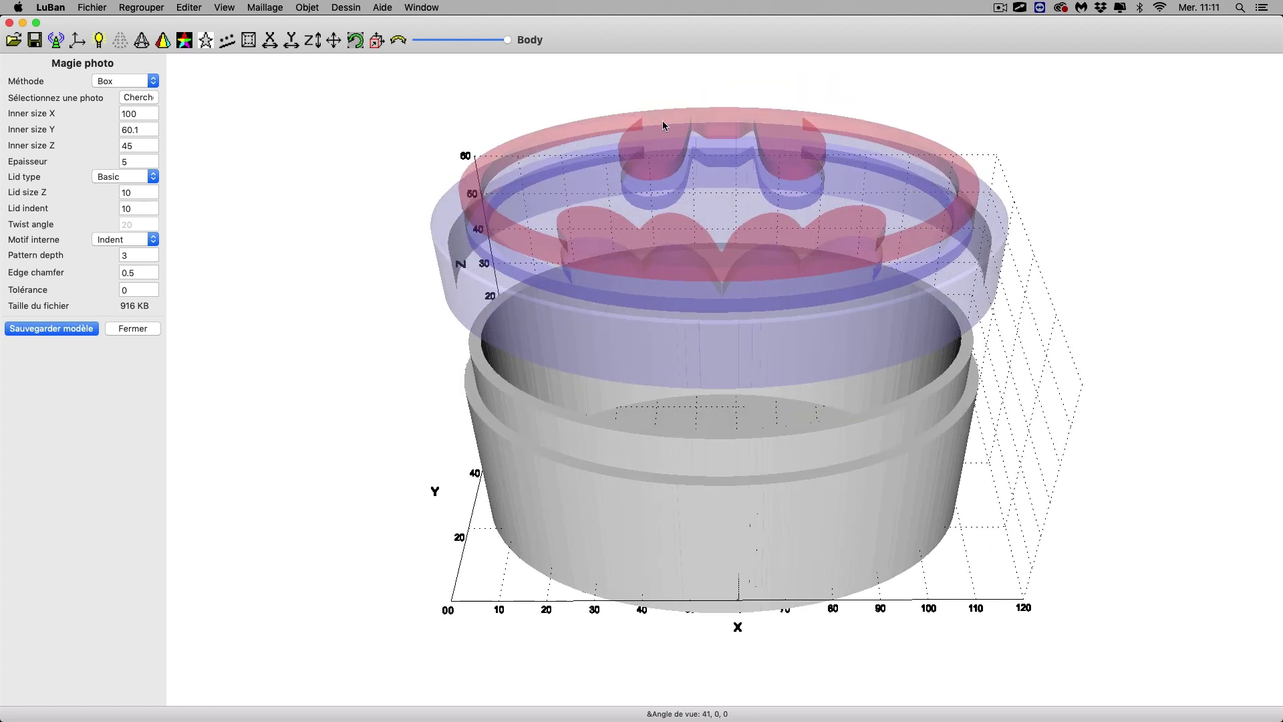
pyautogui.moveTo(506, 40); pyautogui.dragTo(462, 40)
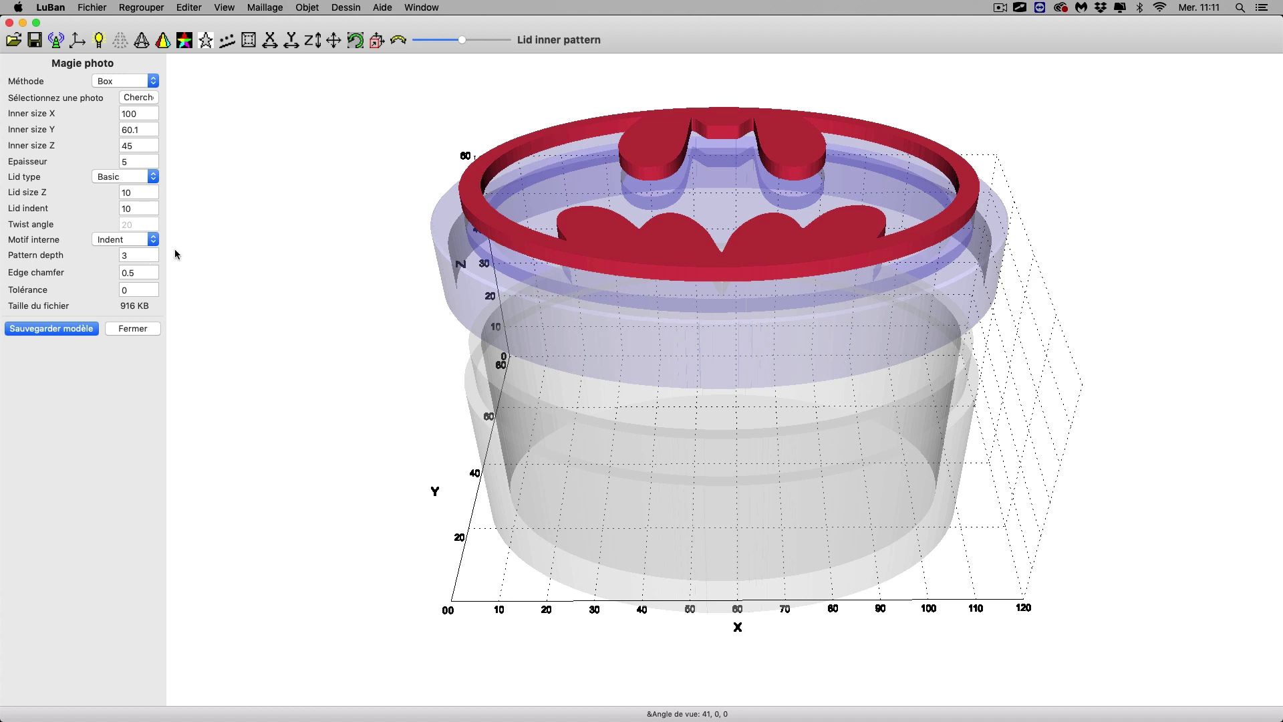
pyautogui.moveTo(323, 167)
pyautogui.mouseDown()
pyautogui.moveTo(320, 195)
pyautogui.moveTo(335, 180)
pyautogui.moveTo(306, 174)
pyautogui.mouseUp()
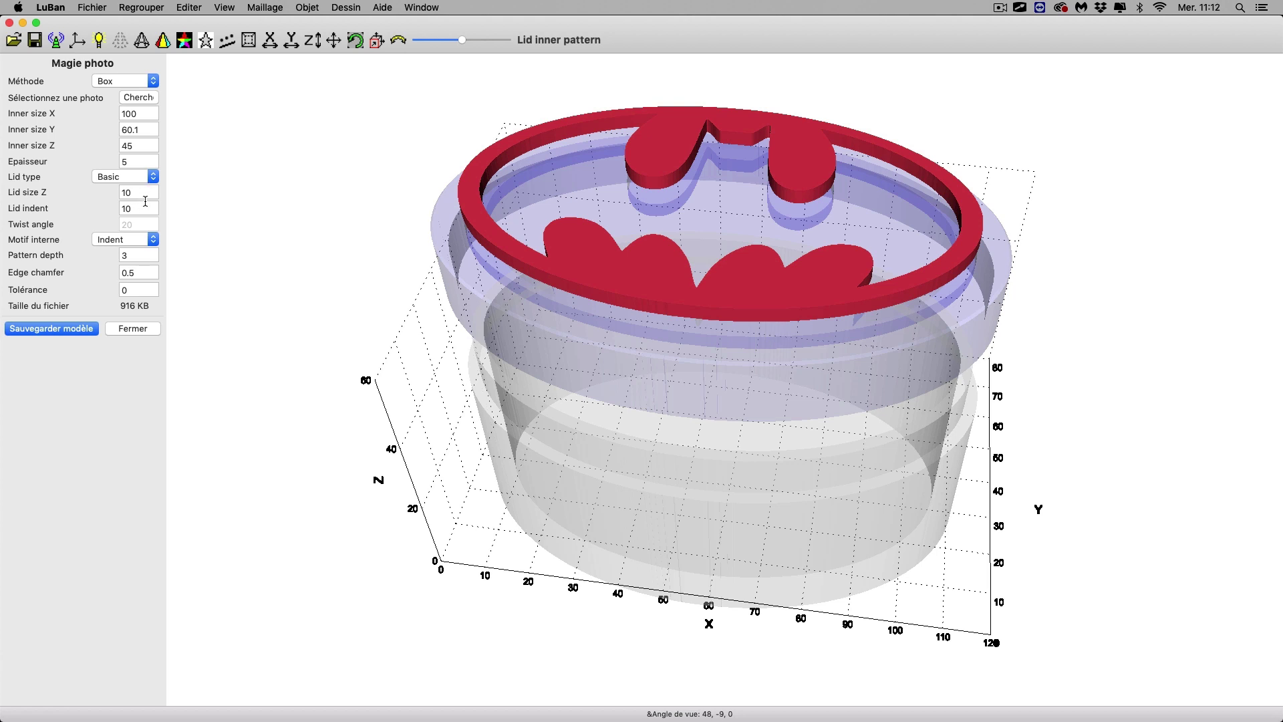
# Compare the Lid and Lid inner pattern parts by highlighting them in turn, ending on the Lid, and inspect it from several angles
pyautogui.click(460, 41)
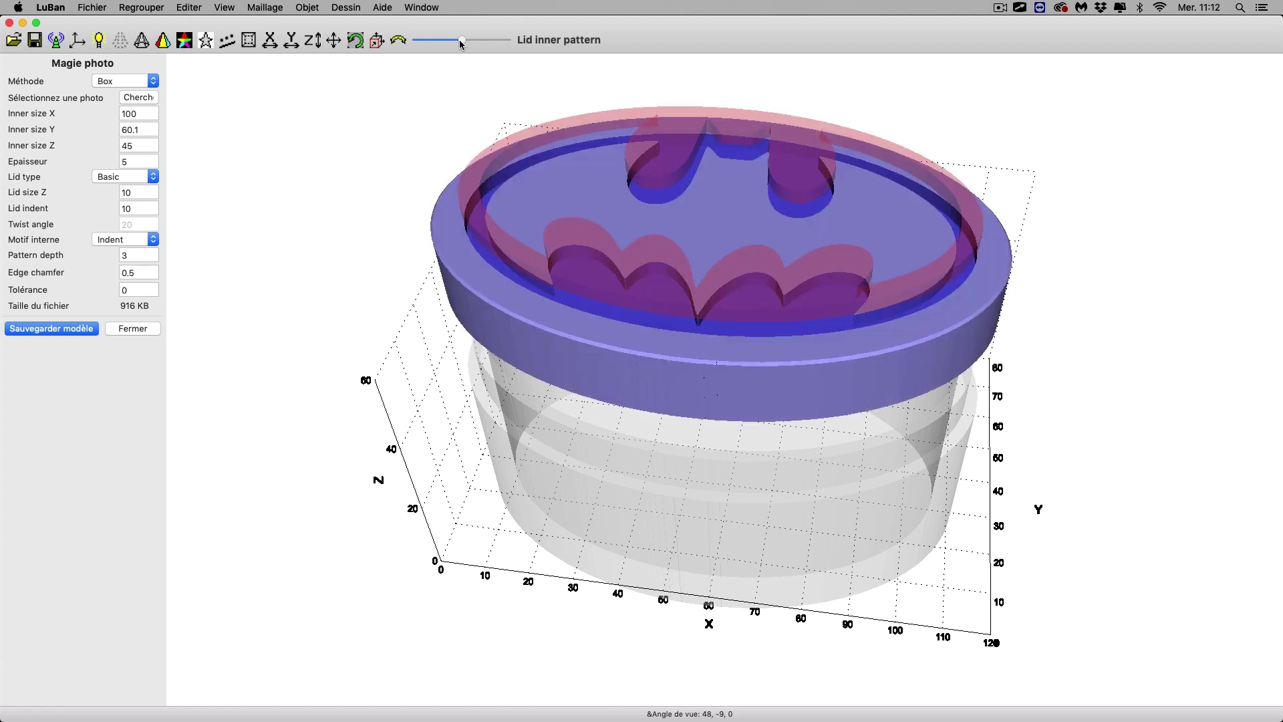
pyautogui.moveTo(460, 42); pyautogui.dragTo(432, 41)
pyautogui.click(462, 40)
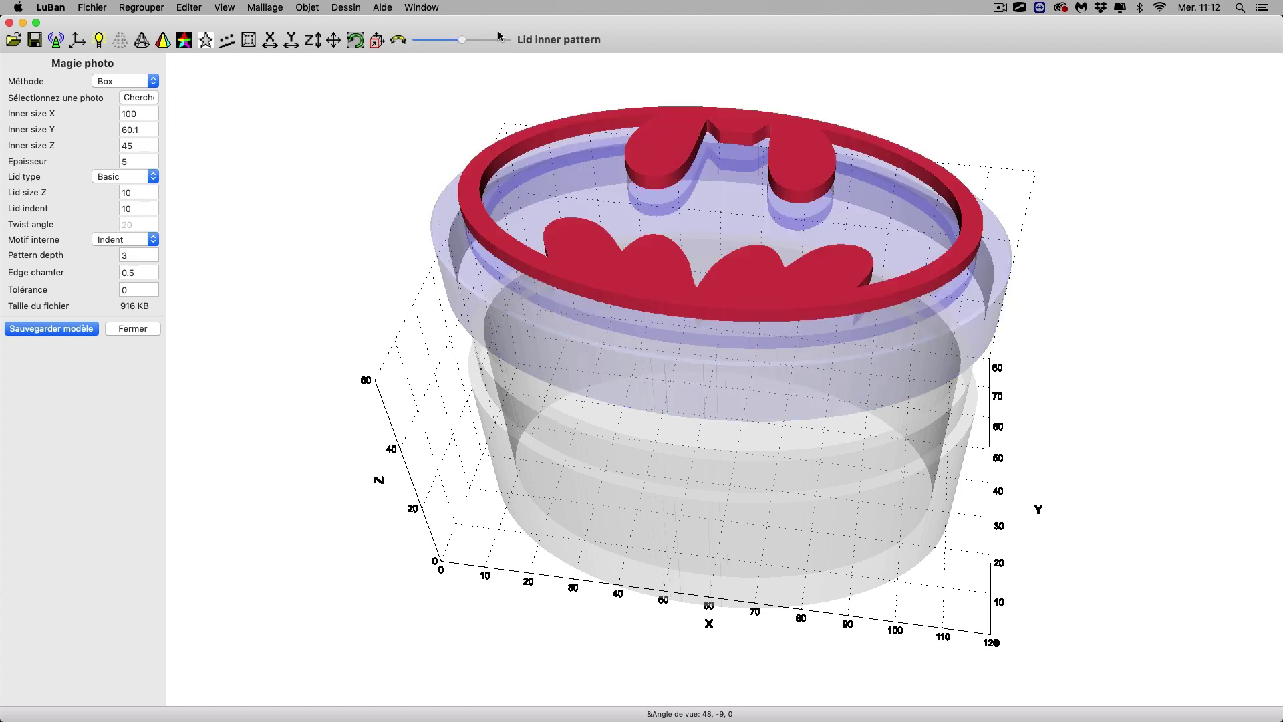
pyautogui.moveTo(499, 33); pyautogui.dragTo(513, 36)
pyautogui.click(492, 39)
pyautogui.click(456, 38)
pyautogui.moveTo(444, 54); pyautogui.dragTo(501, 186)
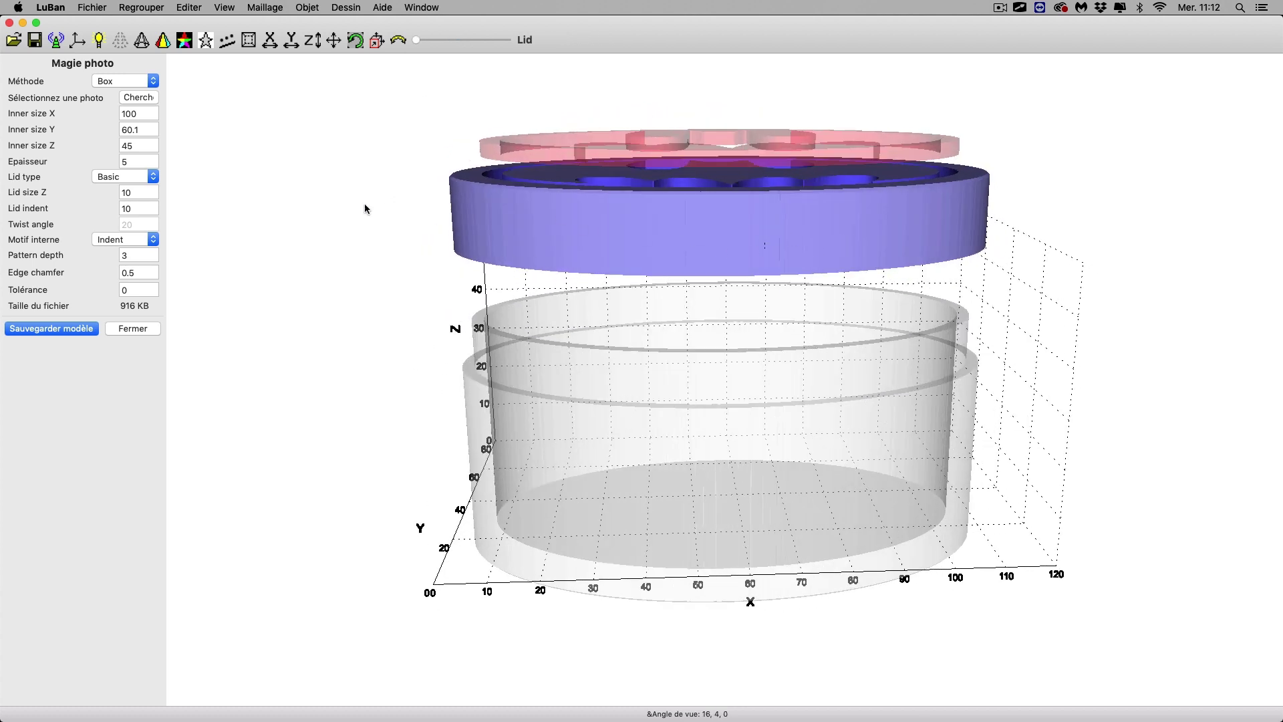
pyautogui.moveTo(350, 204); pyautogui.dragTo(310, 249)
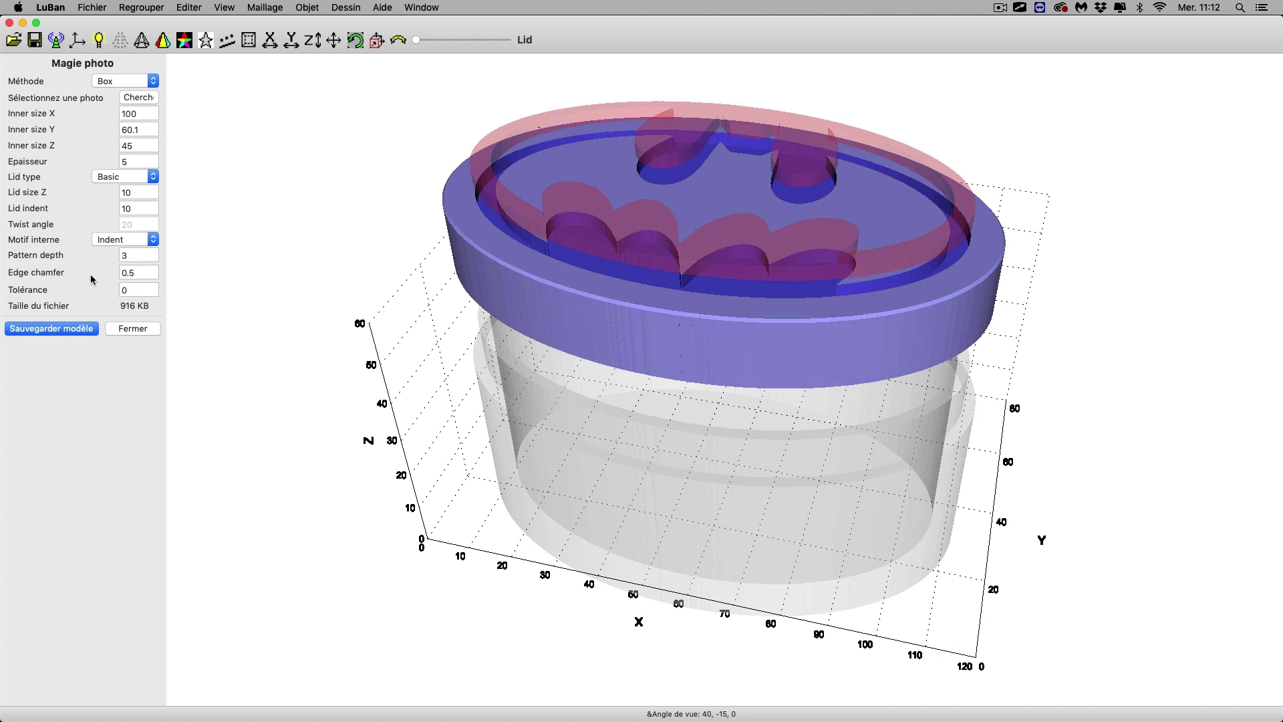
pyautogui.moveTo(361, 254); pyautogui.dragTo(457, 258)
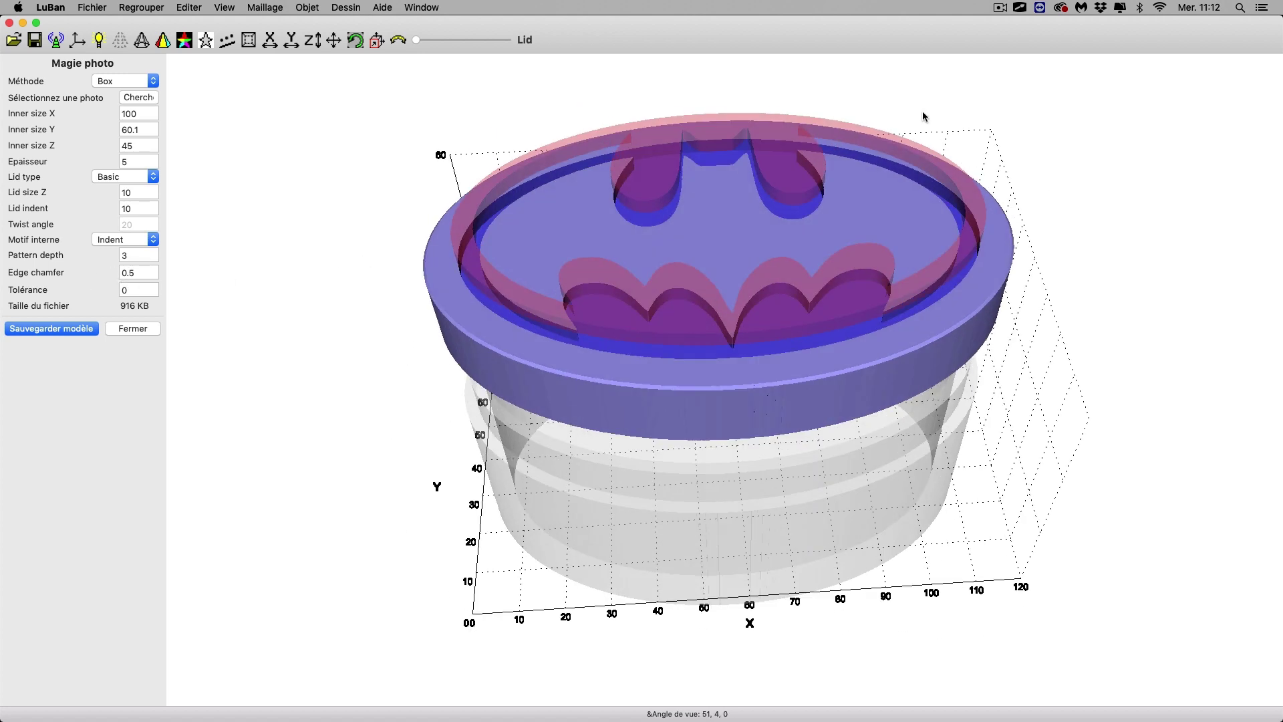
# Switch to ScreenBrush, mark the Edge chamfer value and the lid's upper outer edge with brush strokes, and close the annotation overlay
pyautogui.click(1021, 8)
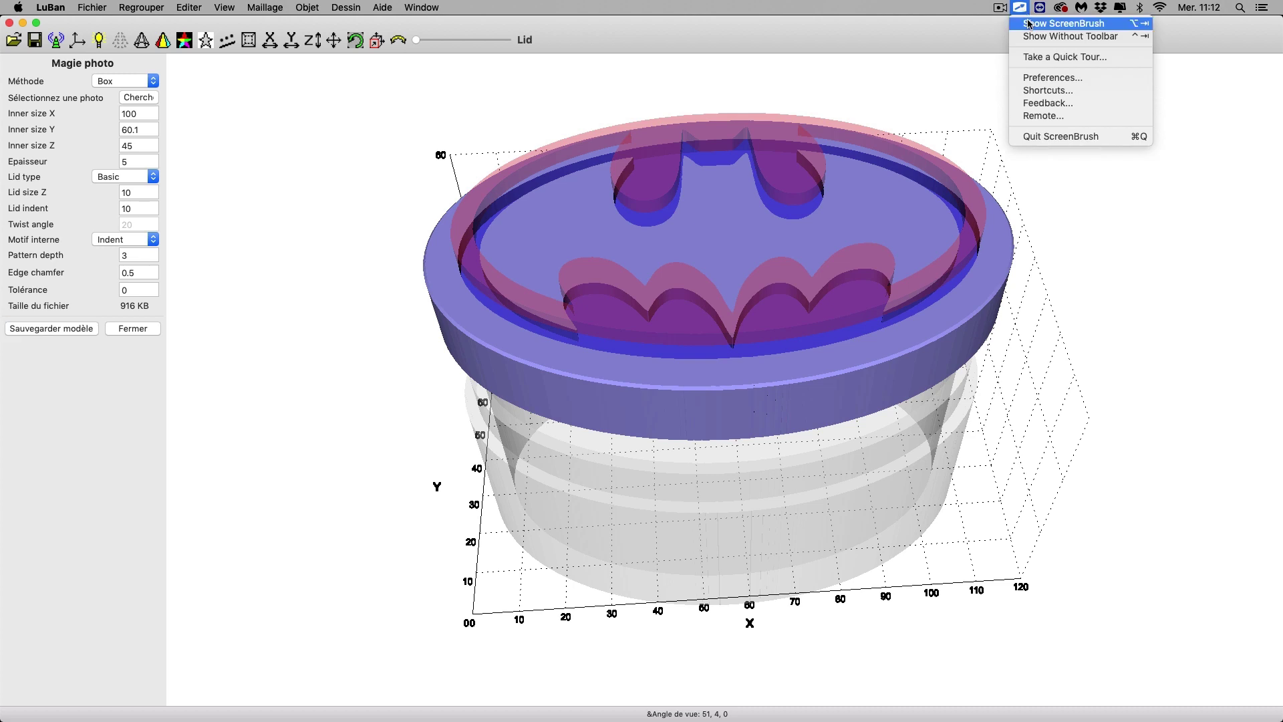
pyautogui.click(1028, 24)
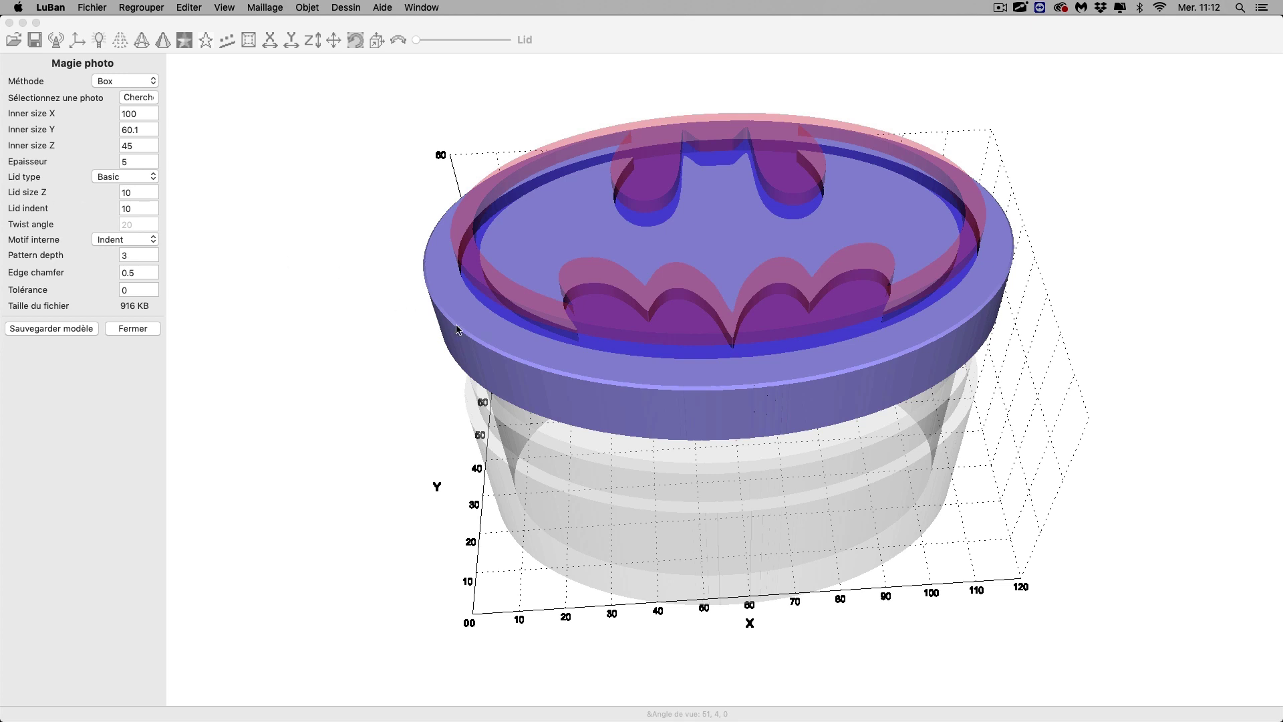
pyautogui.moveTo(457, 329); pyautogui.dragTo(541, 365)
pyautogui.click(1021, 8)
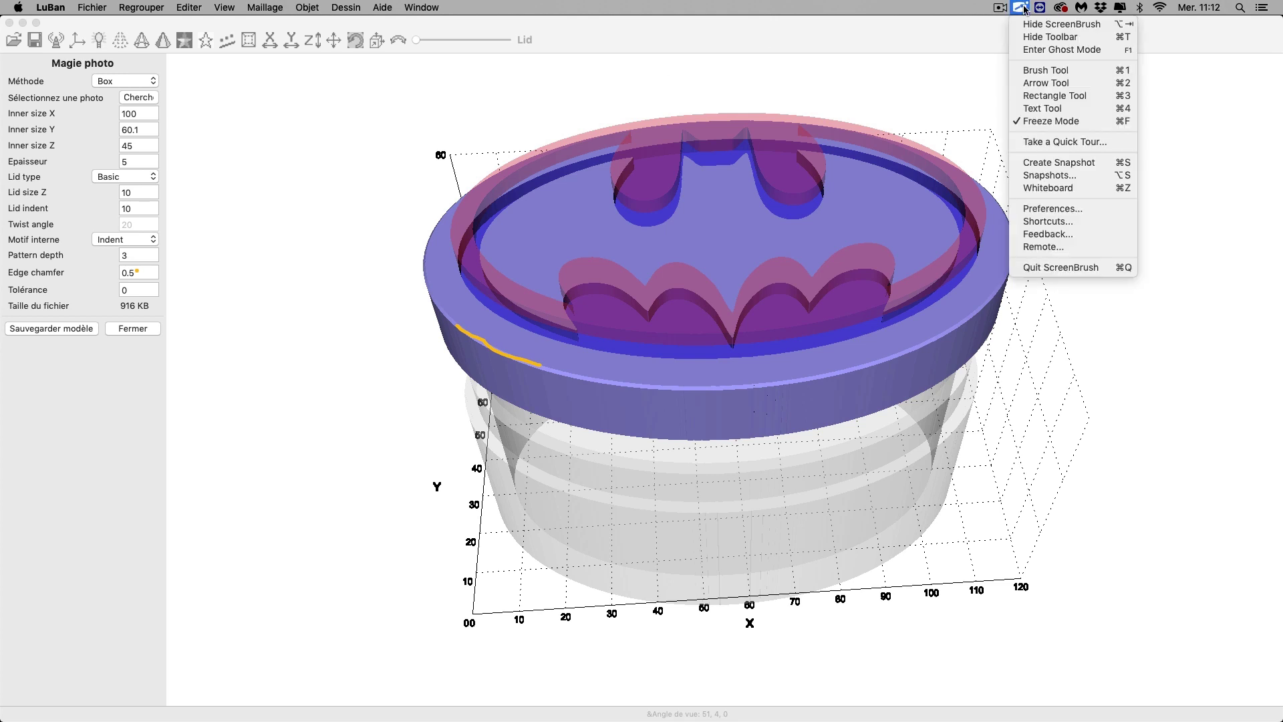
pyautogui.click(1035, 38)
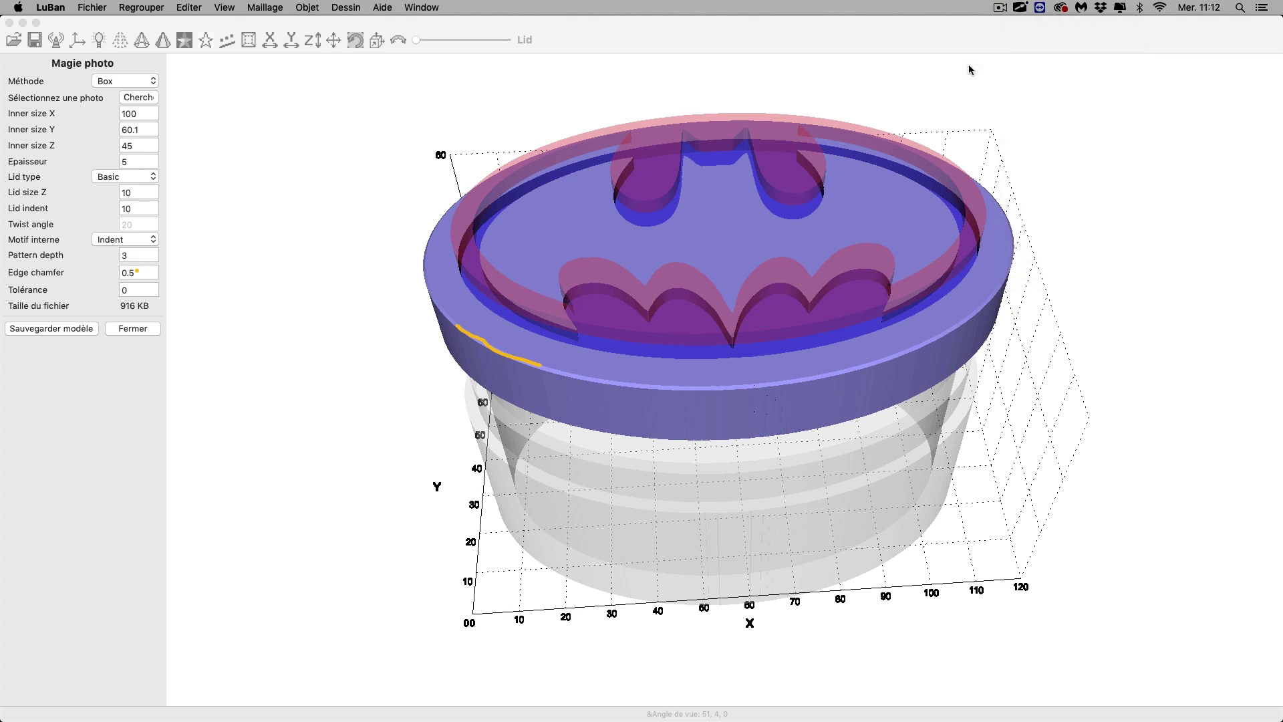
pyautogui.moveTo(442, 380); pyautogui.dragTo(406, 374)
pyautogui.click(1023, 9)
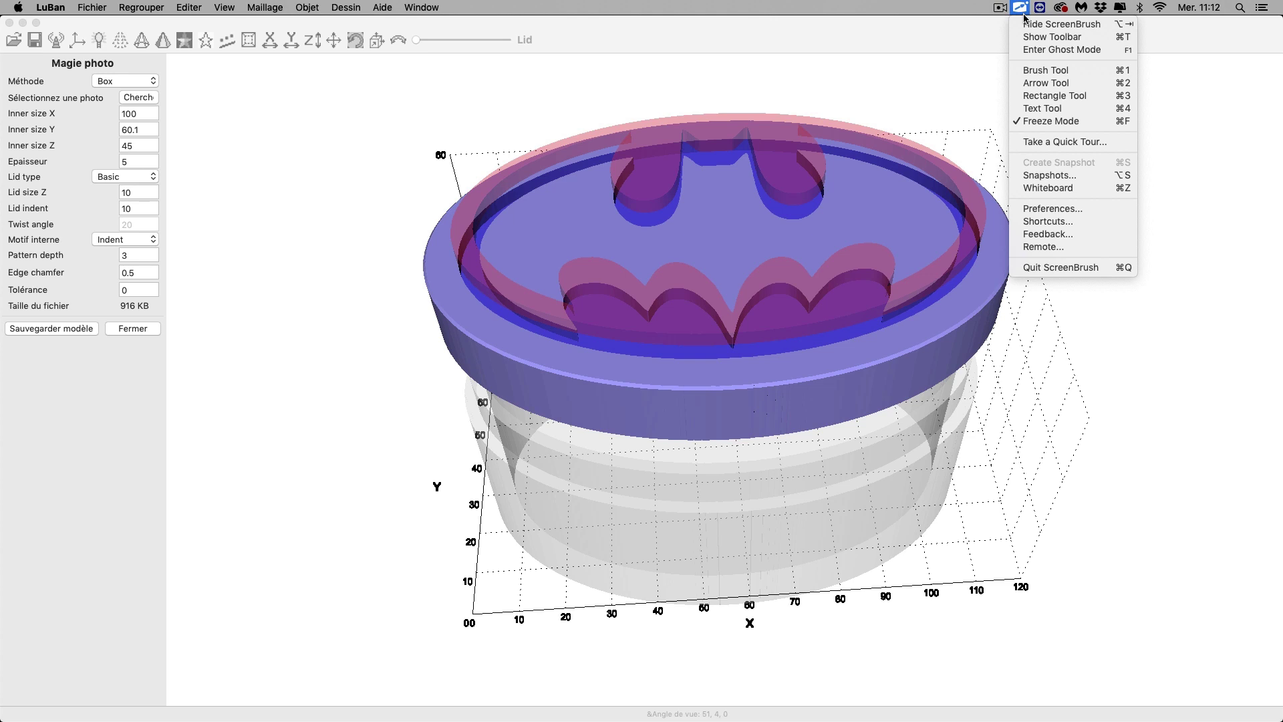
pyautogui.click(1024, 14)
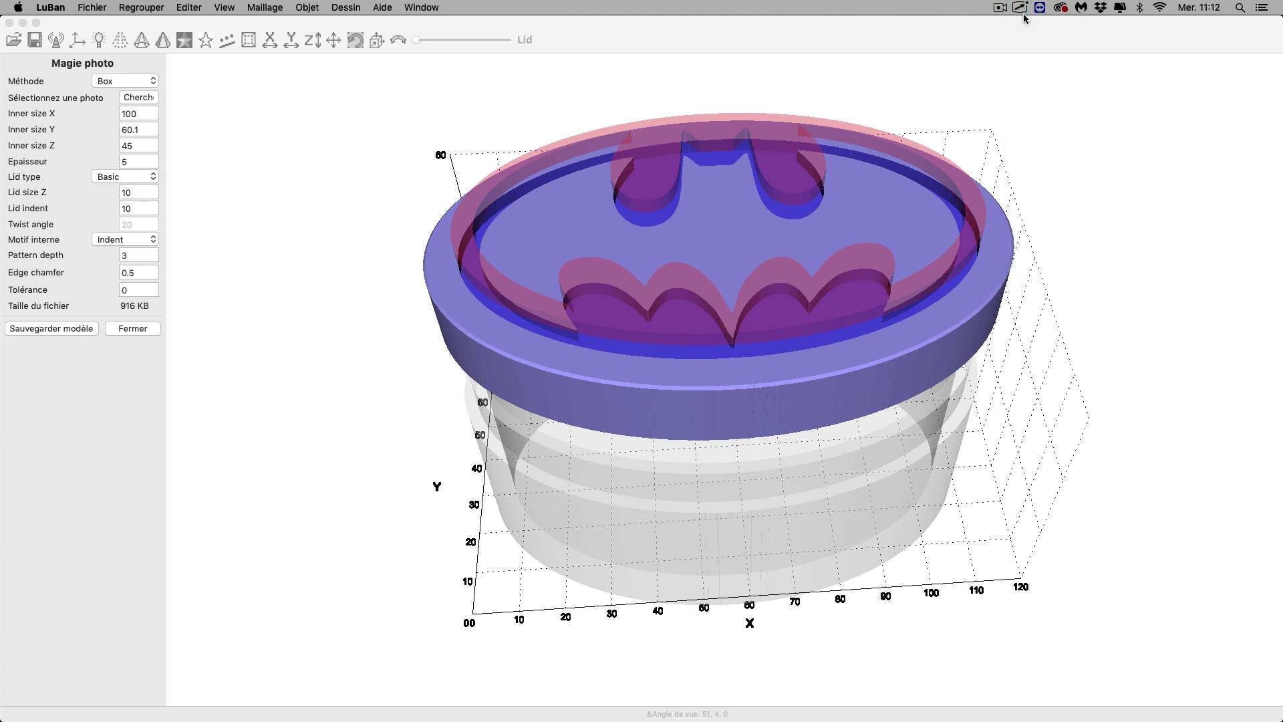
# Try an edge chamfer of 2 for the box and dismiss the warning
pyautogui.moveTo(975, 113); pyautogui.dragTo(1025, 90)
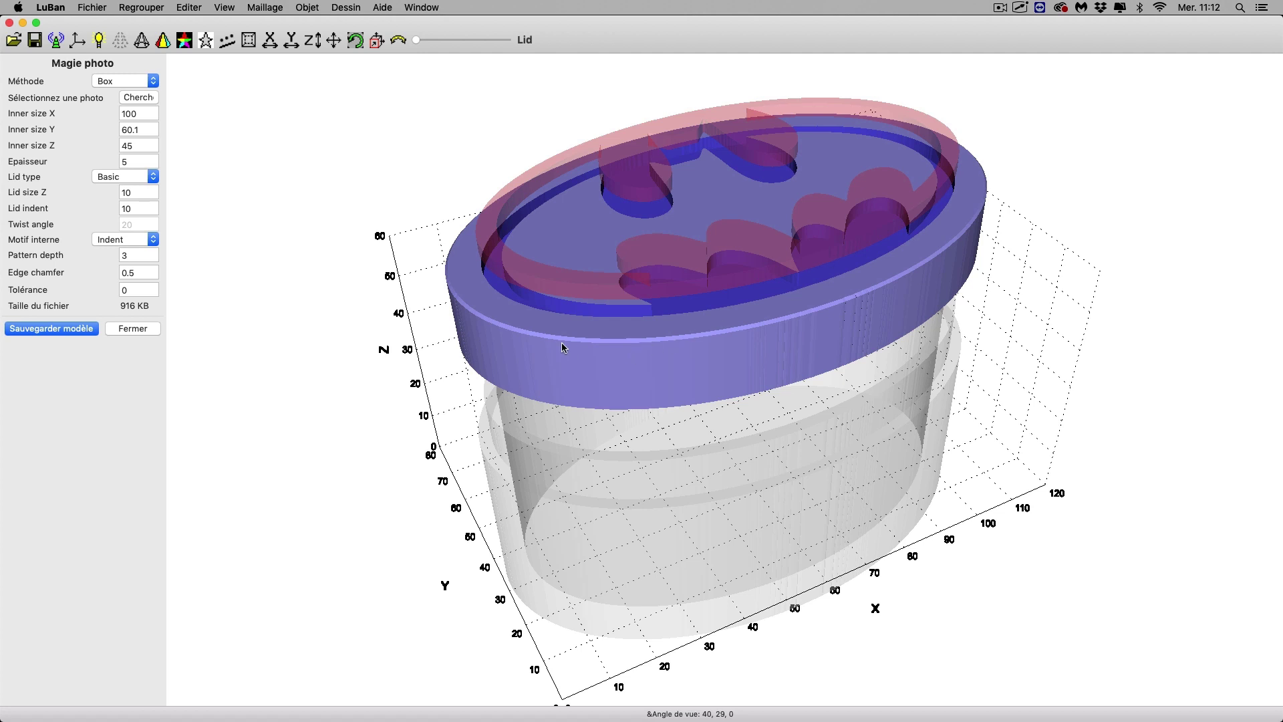
pyautogui.doubleClick(139, 271)
pyautogui.write('2')
pyautogui.press('Return')
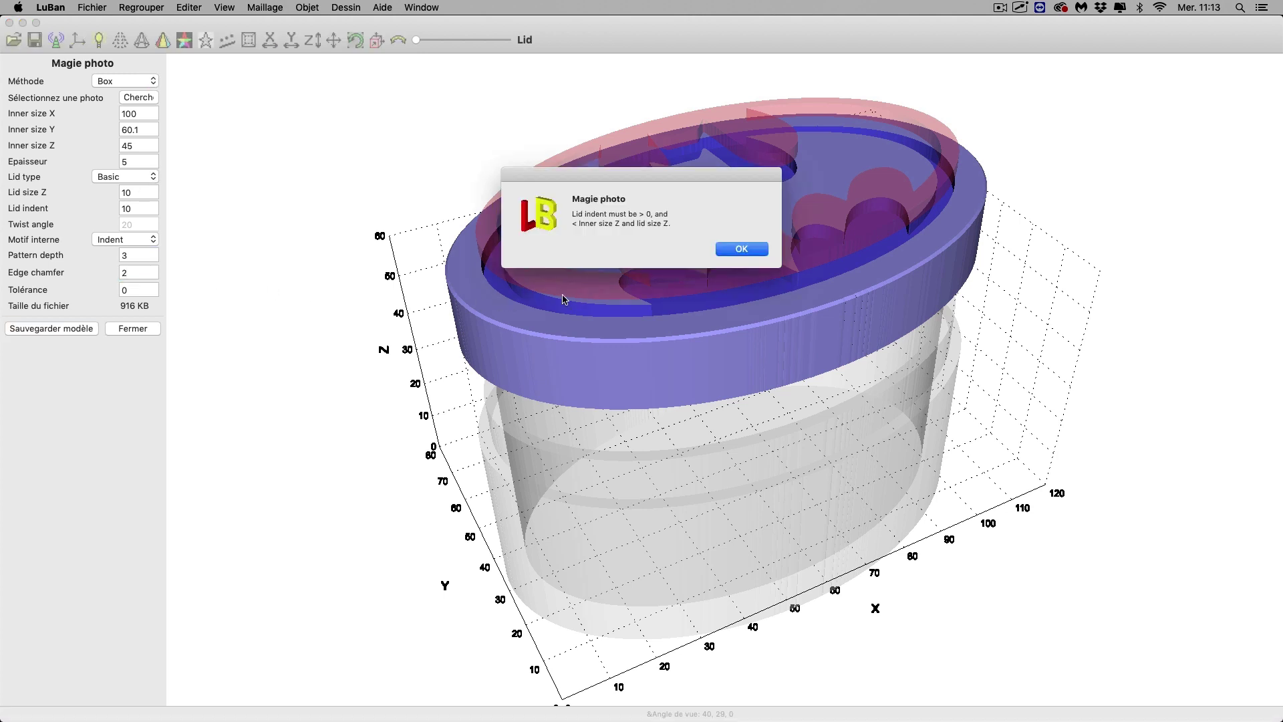
pyautogui.click(746, 253)
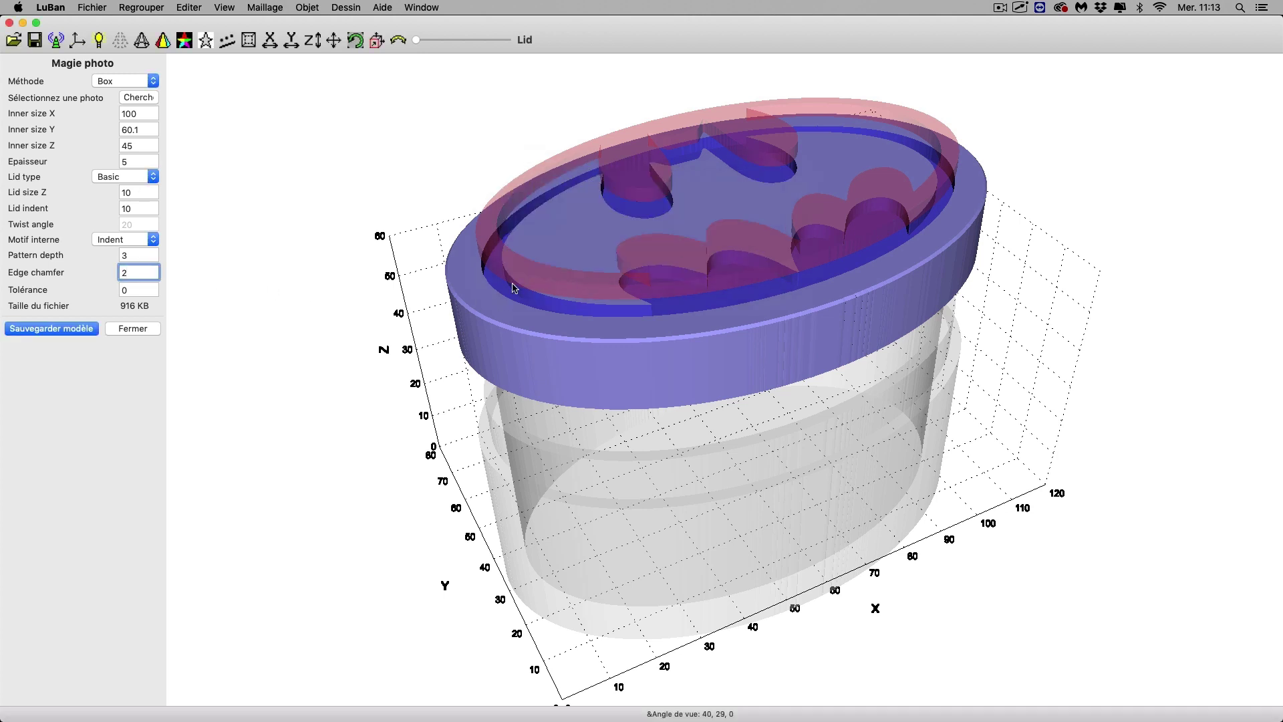
# Bring the exploded box parts back together so the lid and its pattern sit on the body
pyautogui.moveTo(229, 269); pyautogui.dragTo(209, 286)
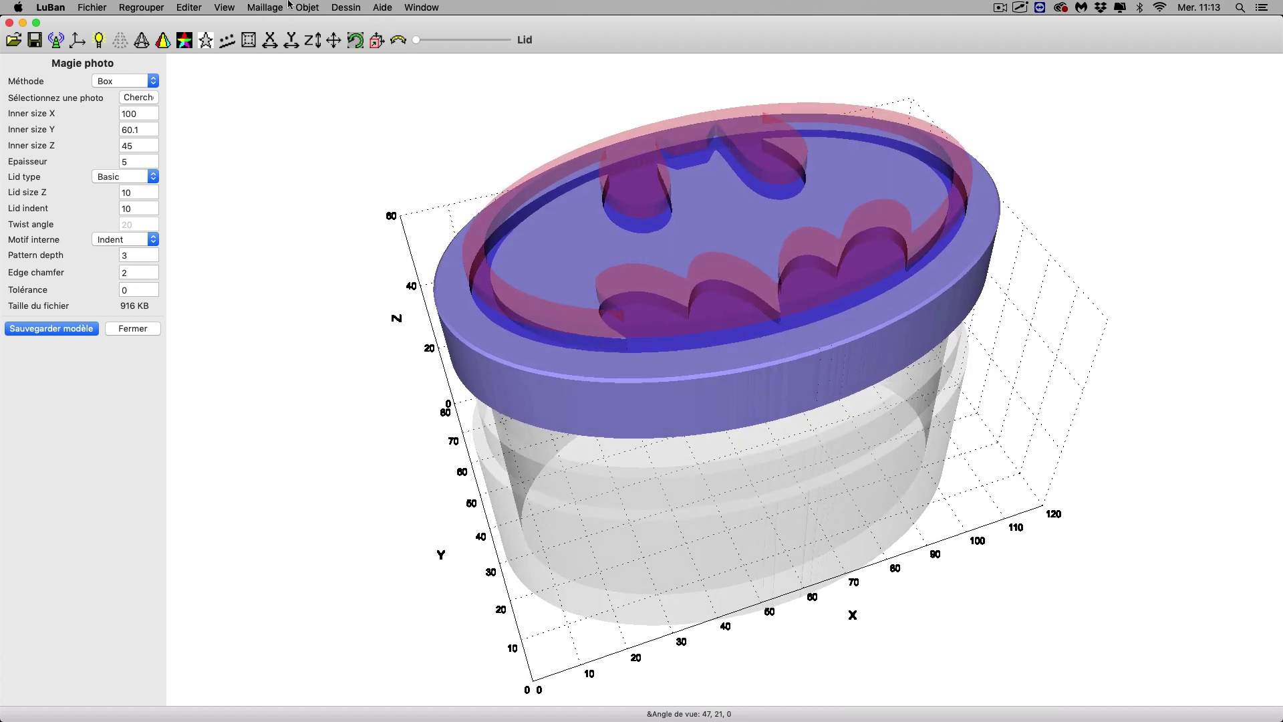
pyautogui.click(308, 8)
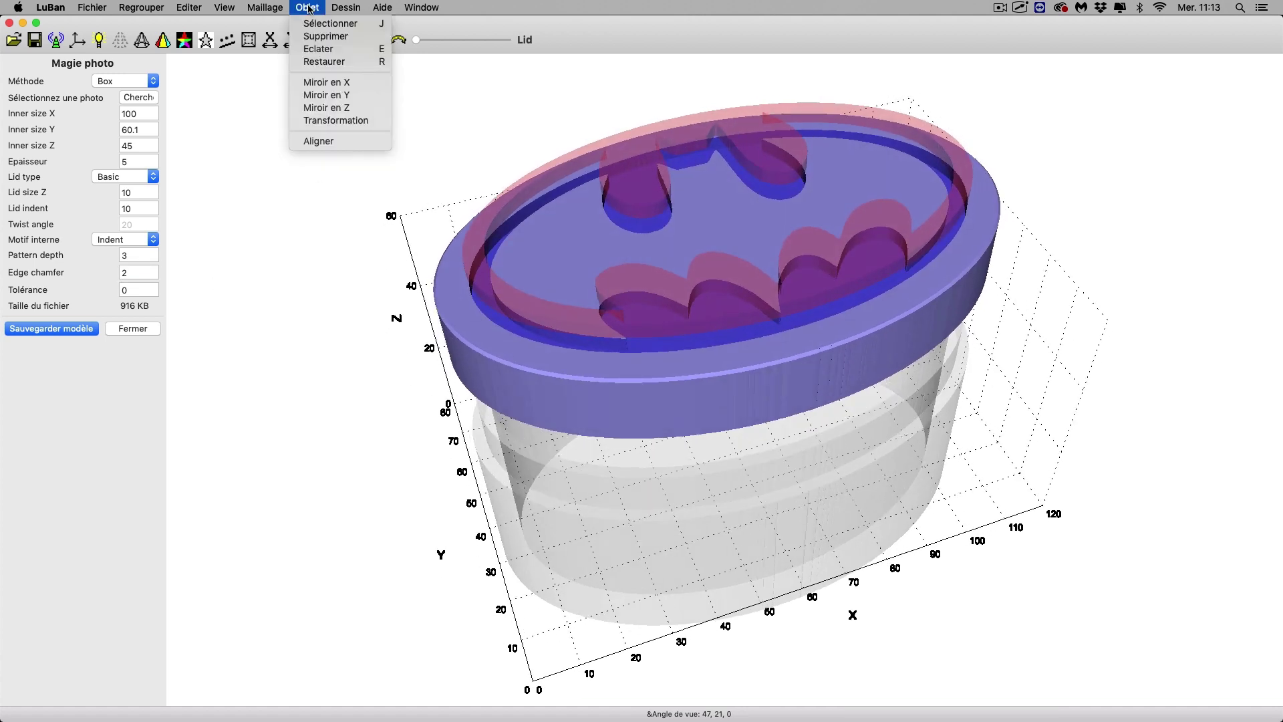
pyautogui.click(318, 48)
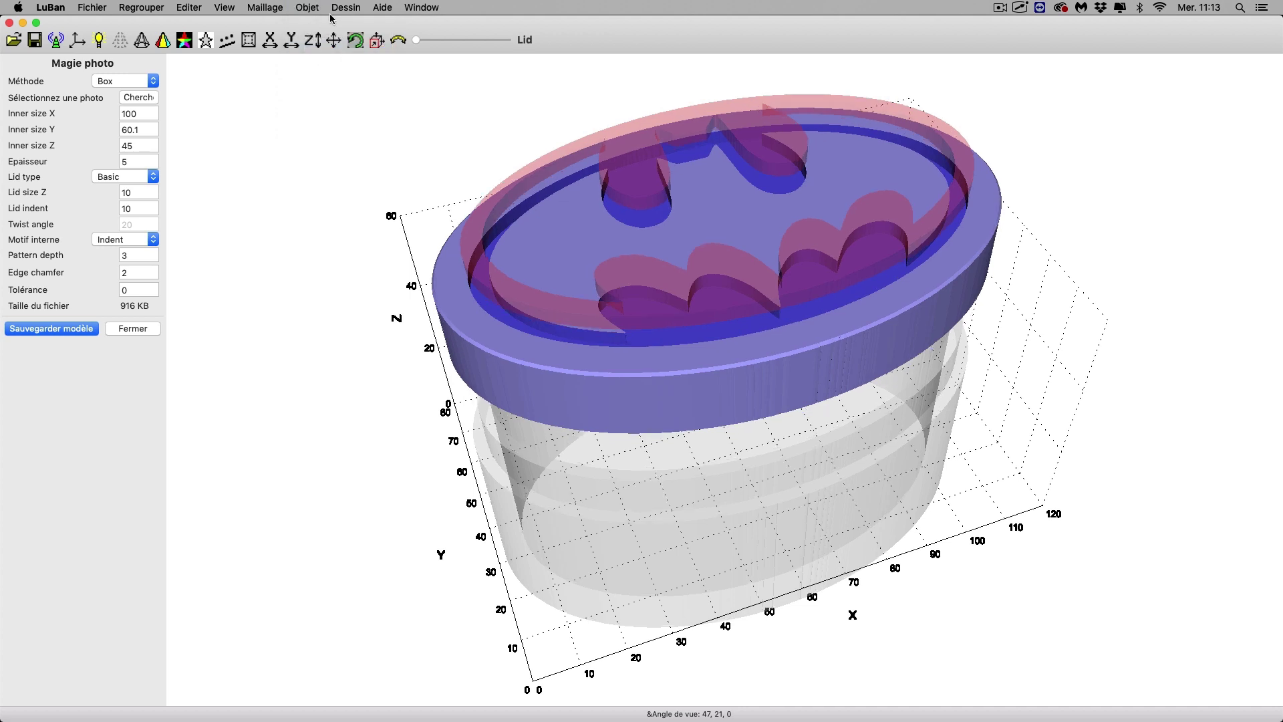
pyautogui.press('super+i')
pyautogui.press('super+i')
pyautogui.press('super+i')
pyautogui.press('super+i')
pyautogui.press('super+i')
pyautogui.press('super+i')
pyautogui.press('super+i')
pyautogui.press('super+i')
pyautogui.press('super+i')
pyautogui.press('super+i')
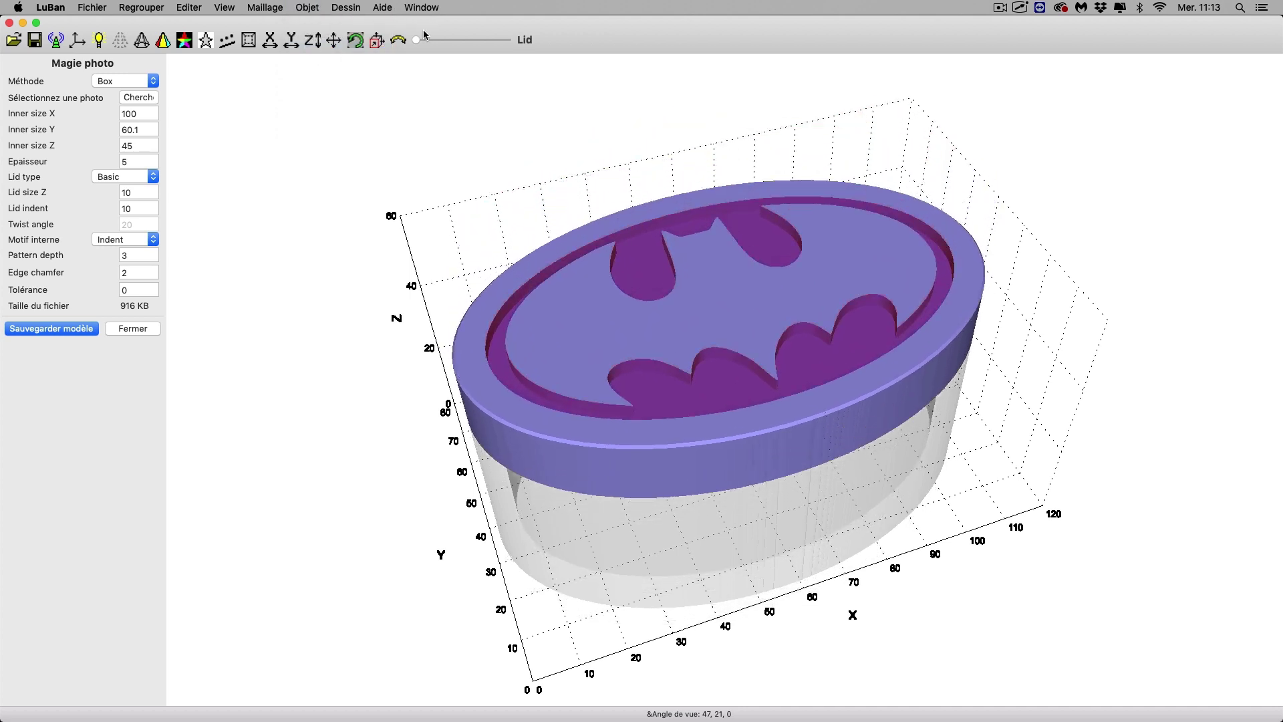
# Leave the object selection mode and inspect the assembled box in solid colours from several angles
pyautogui.click(305, 8)
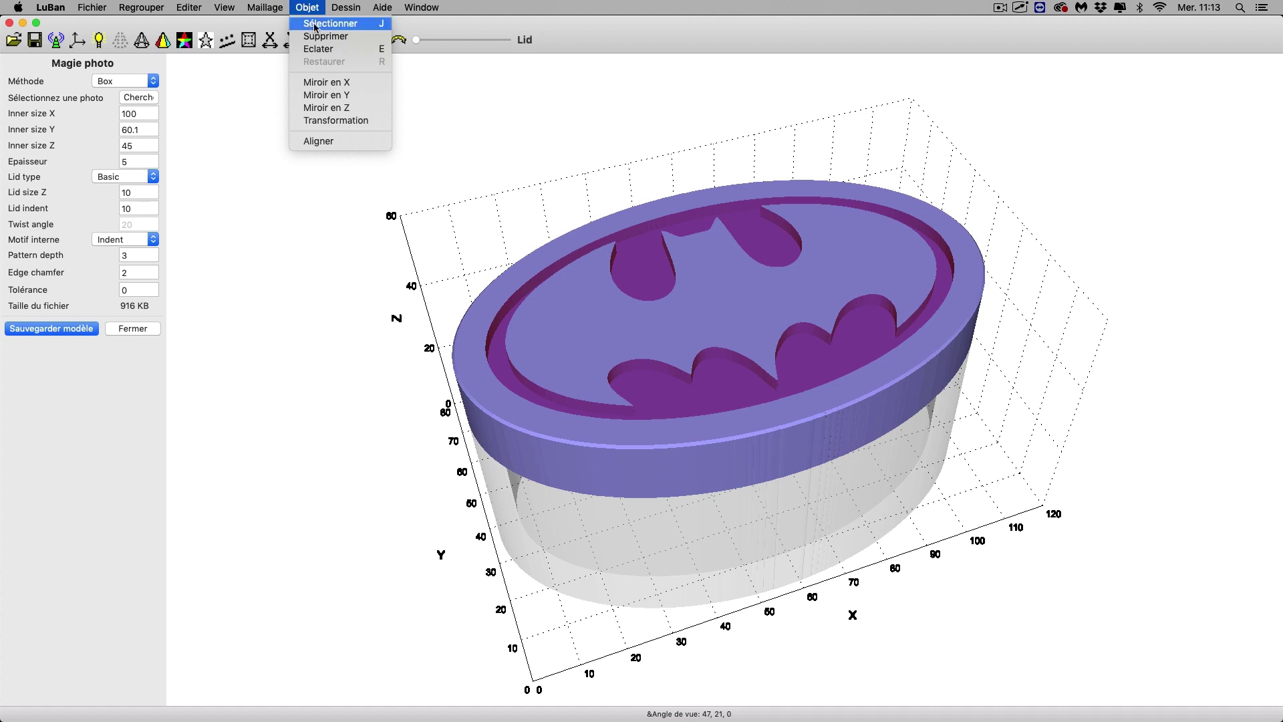
pyautogui.click(315, 27)
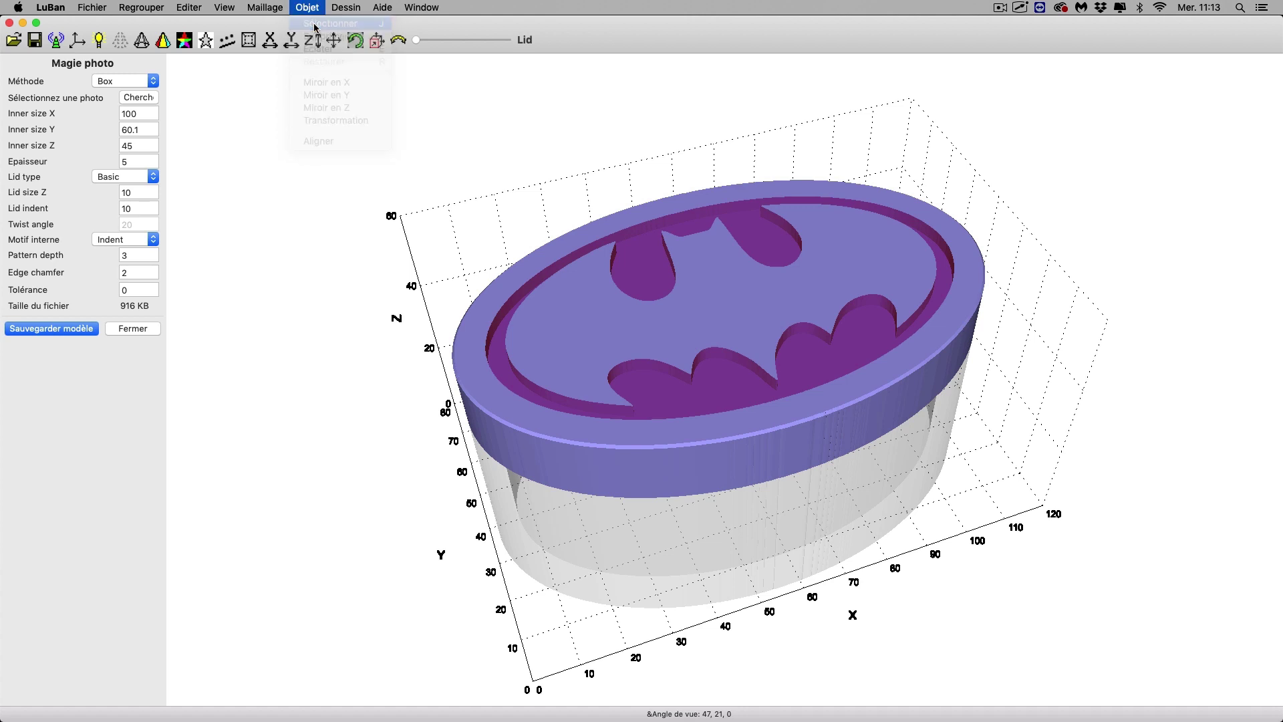
pyautogui.moveTo(349, 115); pyautogui.dragTo(318, 134)
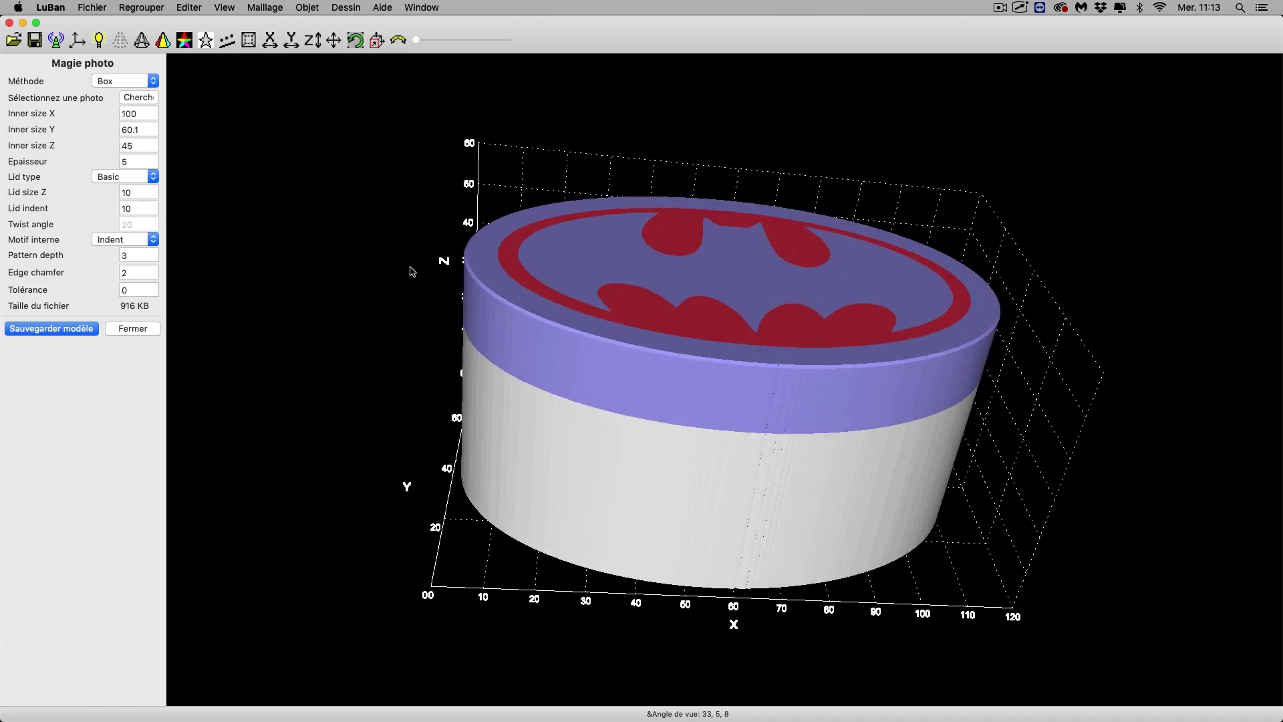
pyautogui.moveTo(408, 271); pyautogui.dragTo(444, 331)
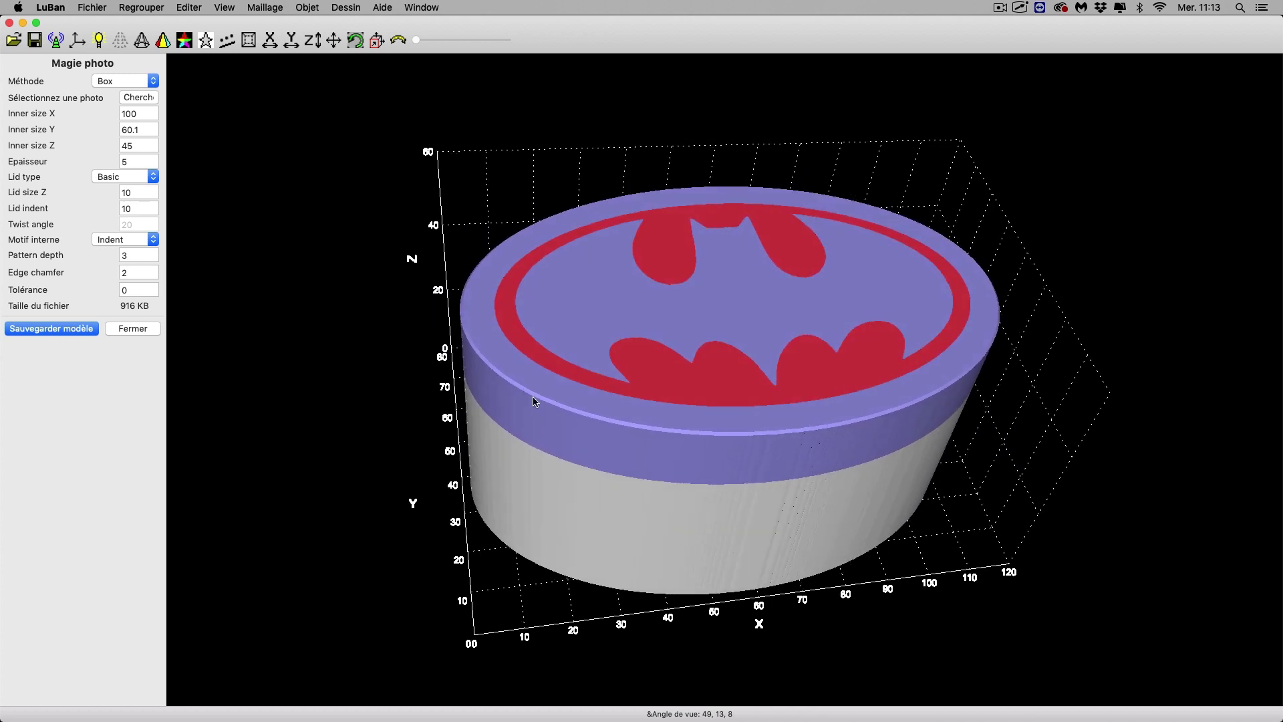
pyautogui.moveTo(429, 377); pyautogui.dragTo(424, 375)
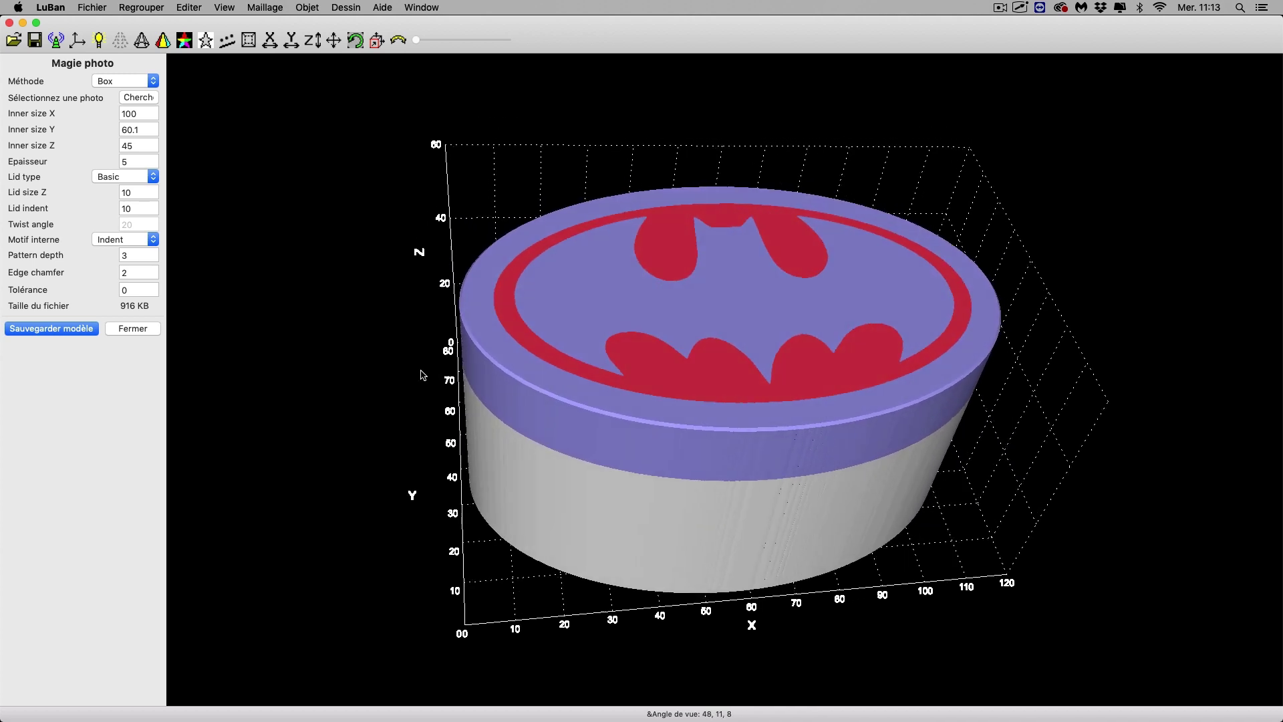
# Set the inner pattern to Ignore and try an edge chamfer of 5 for the plain lid
pyautogui.click(153, 240)
pyautogui.click(145, 221)
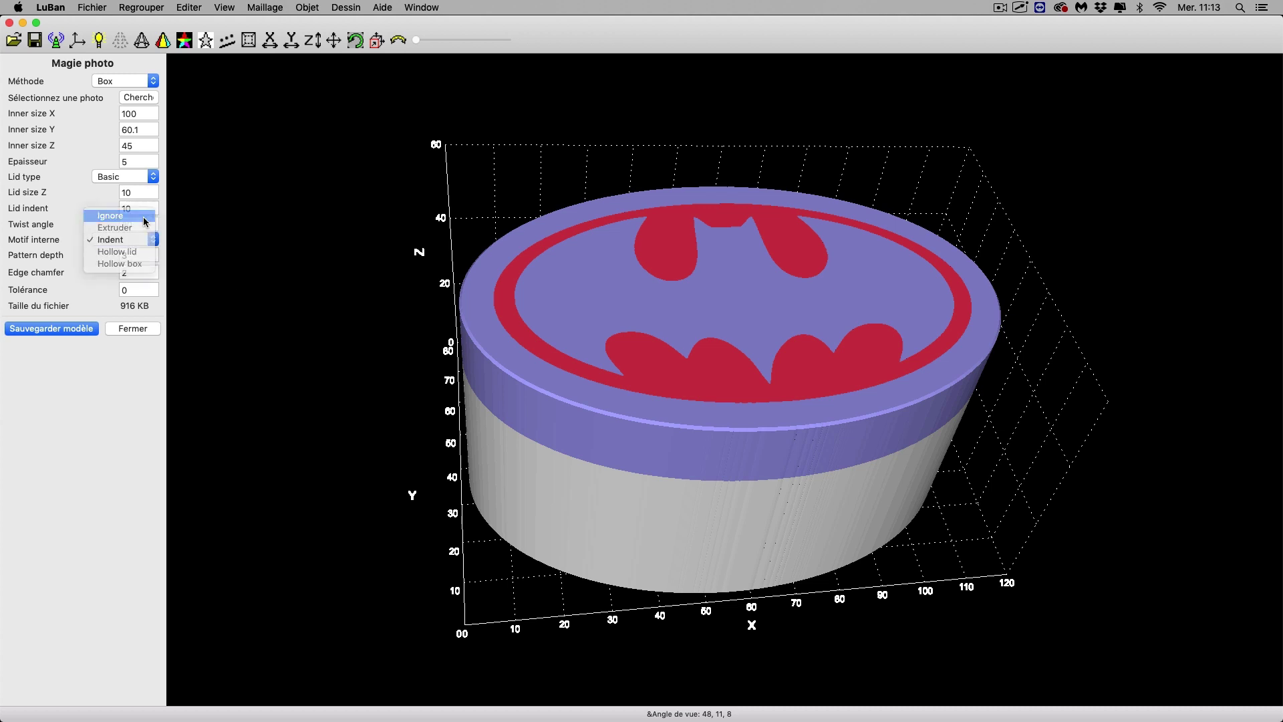
pyautogui.doubleClick(145, 256)
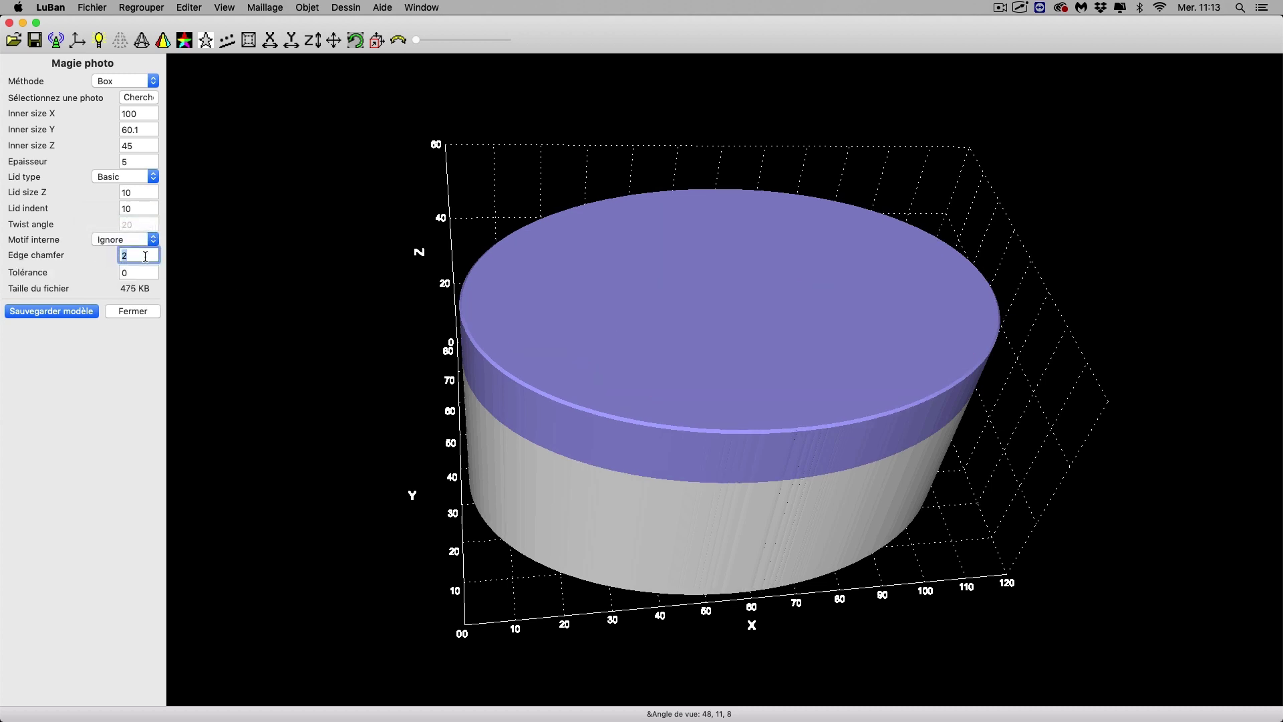
pyautogui.write('5')
pyautogui.press('Return')
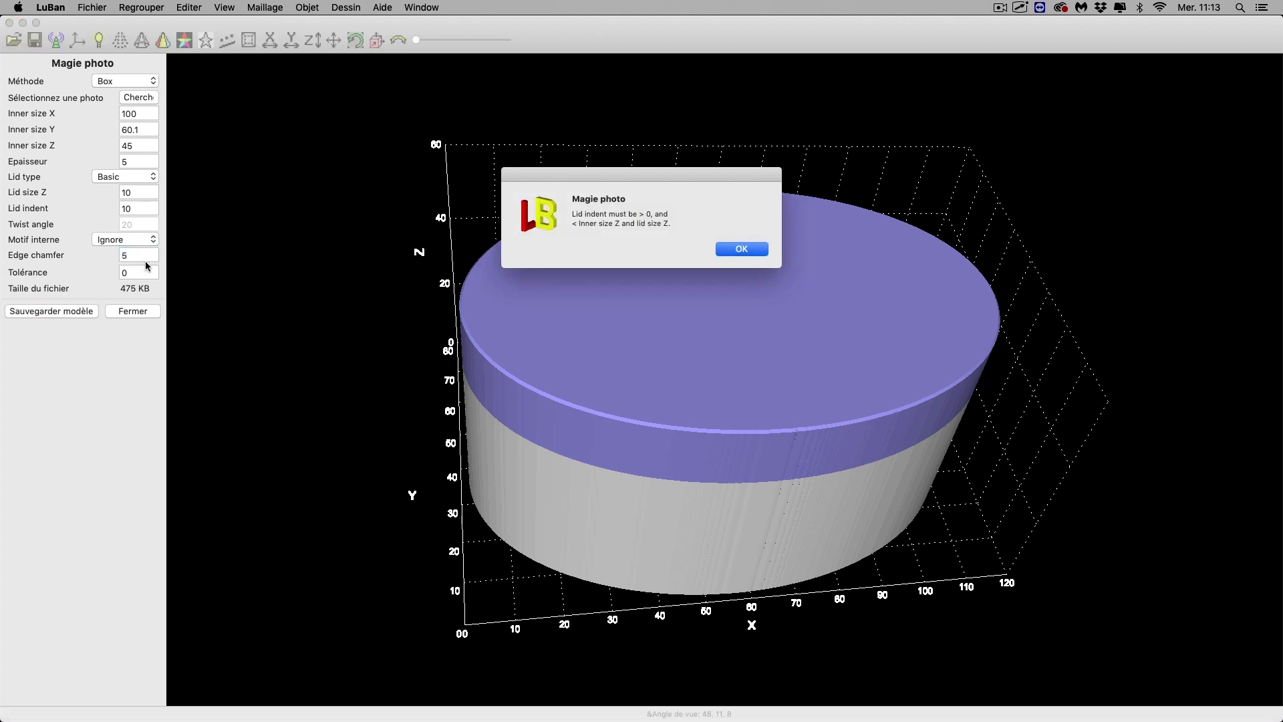
pyautogui.click(740, 249)
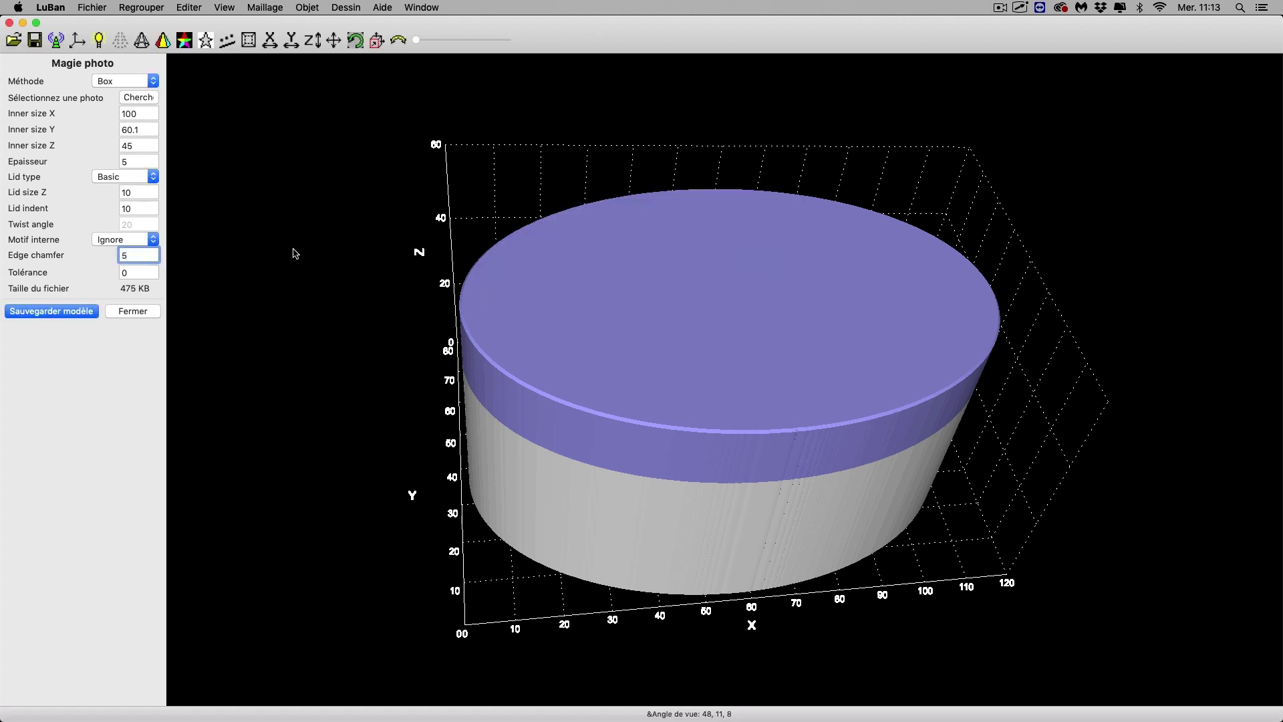
pyautogui.scroll(2, 294, 254)
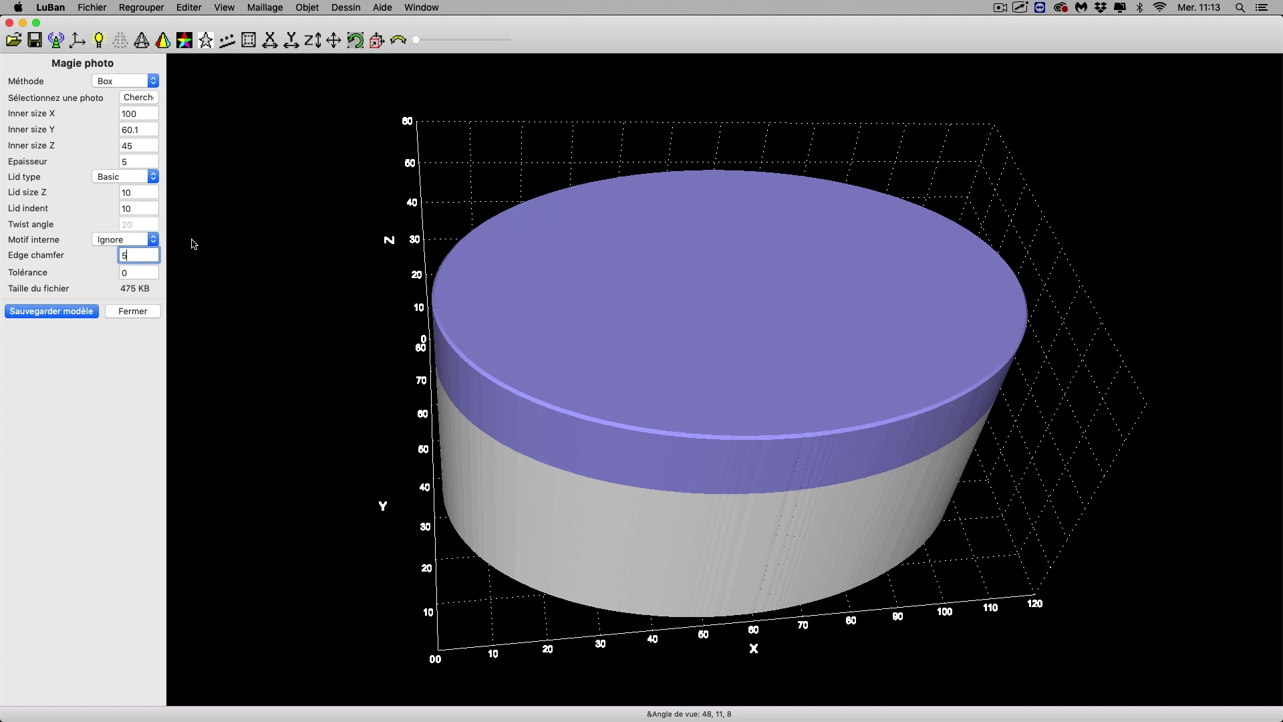
# Set the lid's Z size to 20 and dismiss the chamfer warning
pyautogui.doubleClick(136, 194)
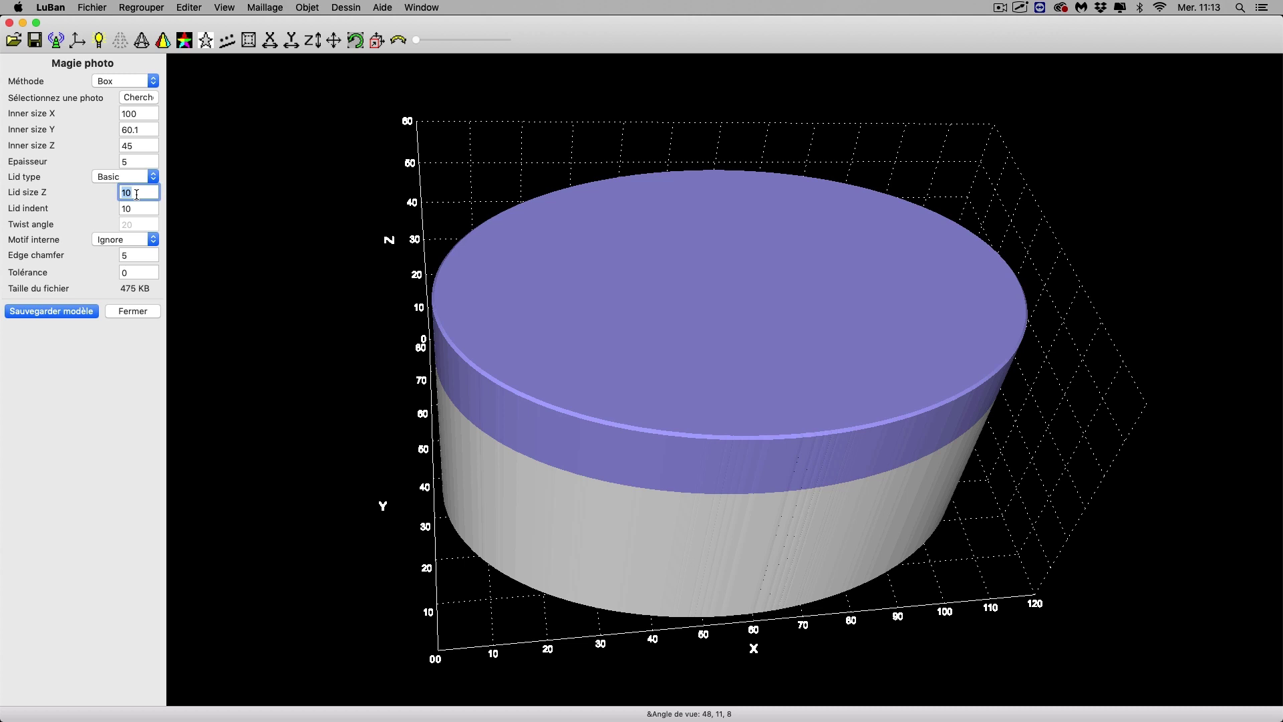
pyautogui.write('20')
pyautogui.press('Return')
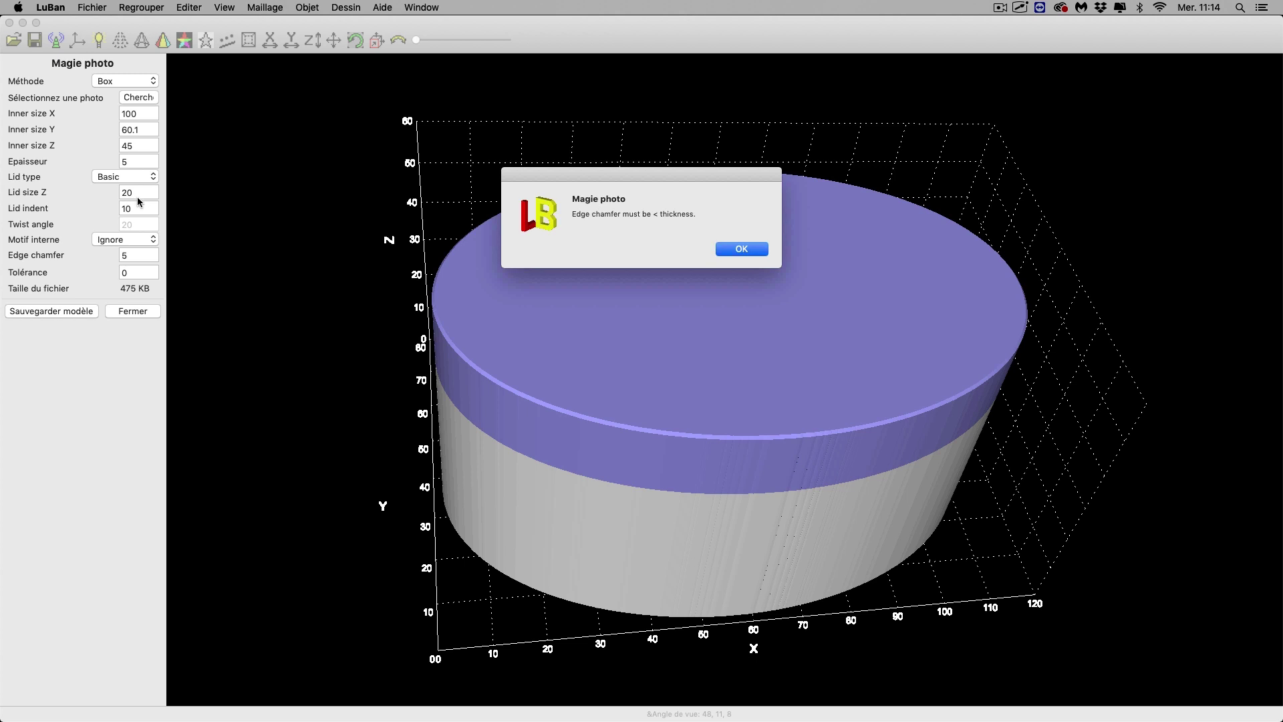
pyautogui.press('Return')
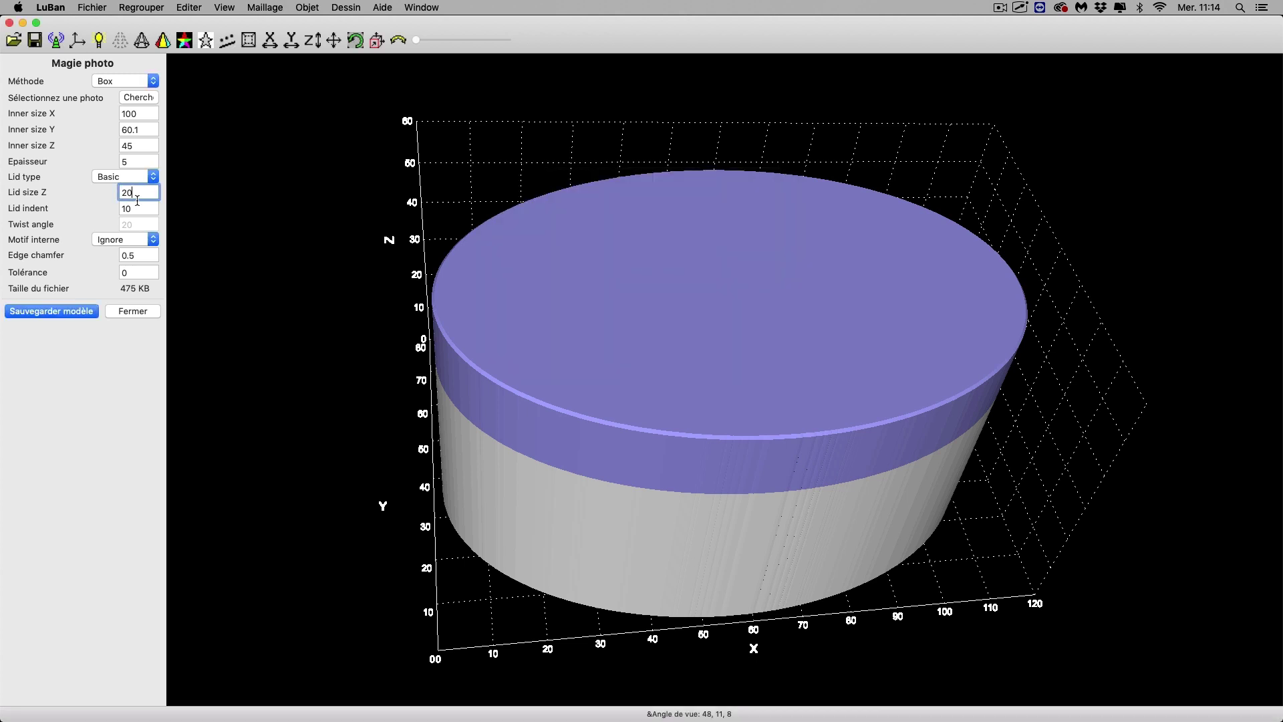
# Set the edge chamfer to 1 and inspect the lid's chamfered edge up close from different angles
pyautogui.click(144, 254)
pyautogui.write('1')
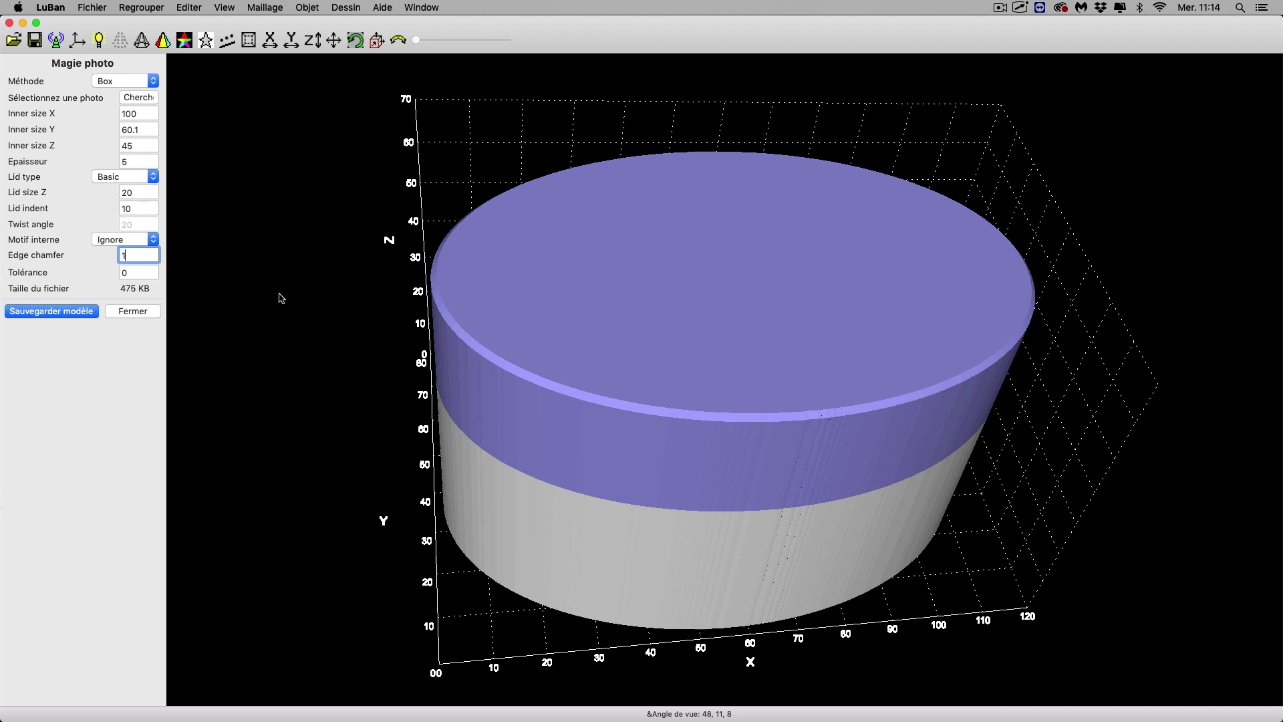
pyautogui.moveTo(343, 405); pyautogui.dragTo(502, 333)
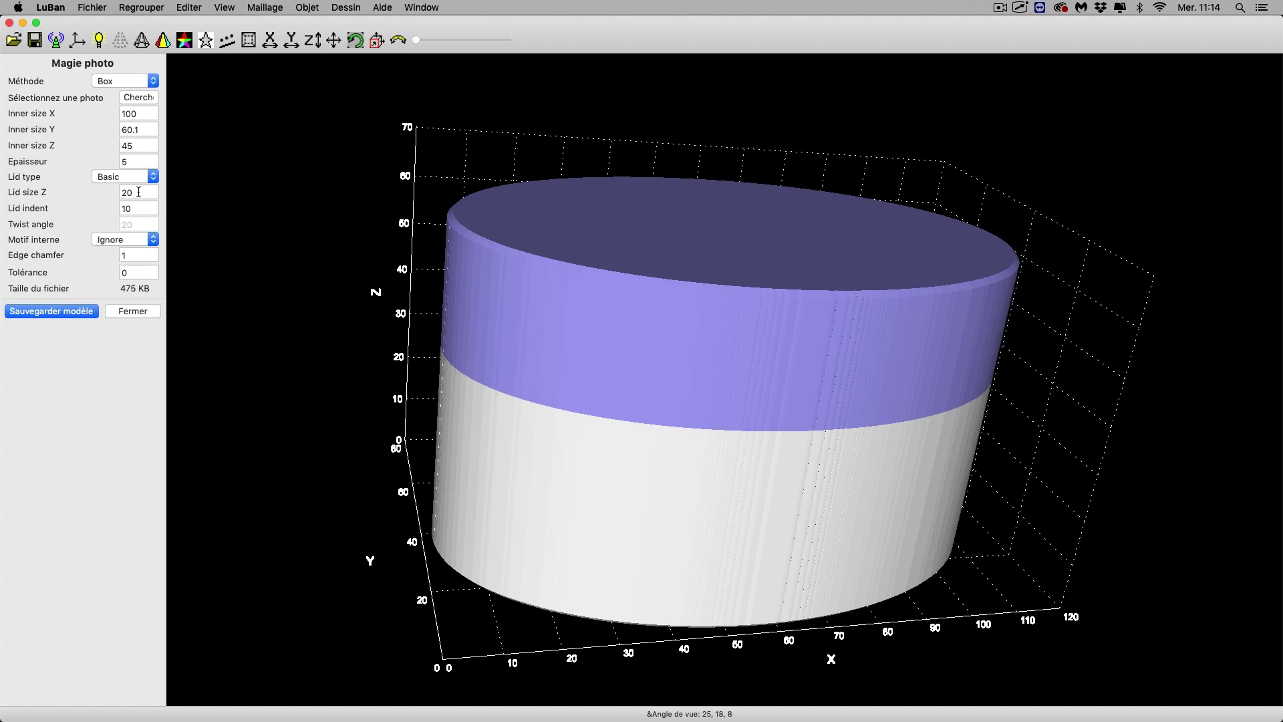
pyautogui.moveTo(270, 238); pyautogui.dragTo(229, 298)
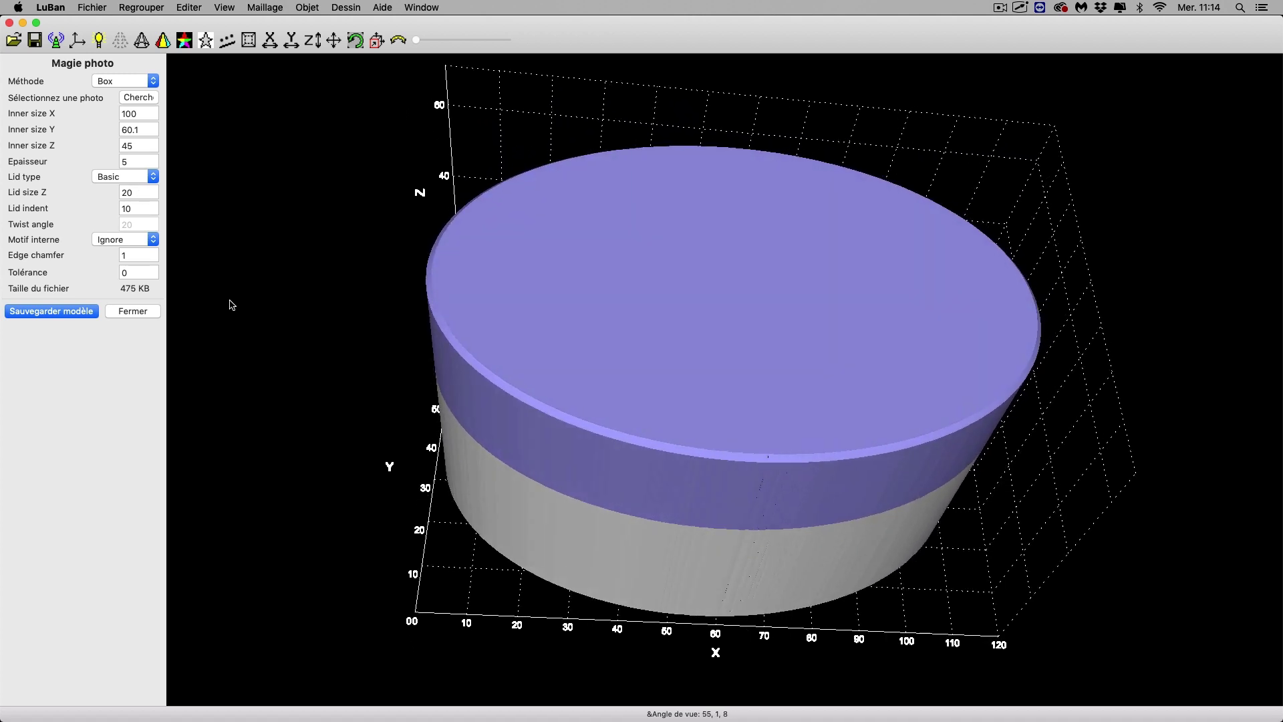
pyautogui.scroll(3, 367, 355)
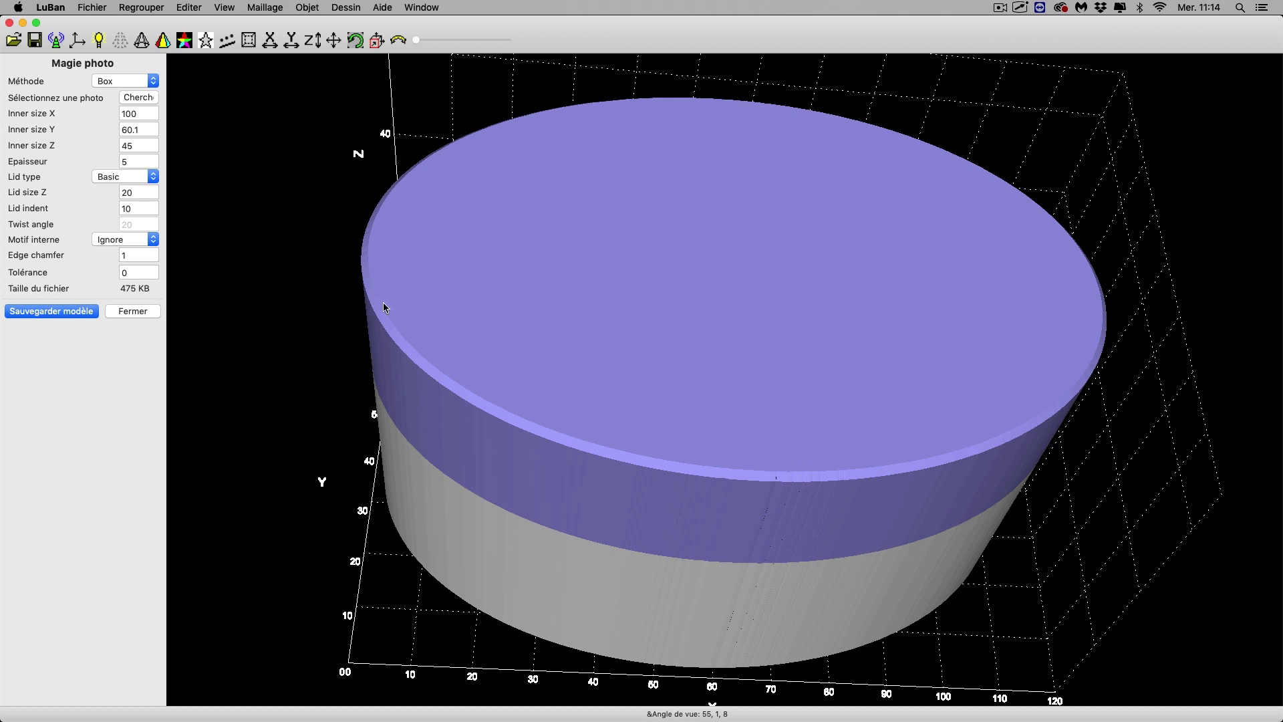
# Set the edge chamfer to 2 and check the lid's bevelled edge from a lower angle
pyautogui.click(139, 252)
pyautogui.write('2')
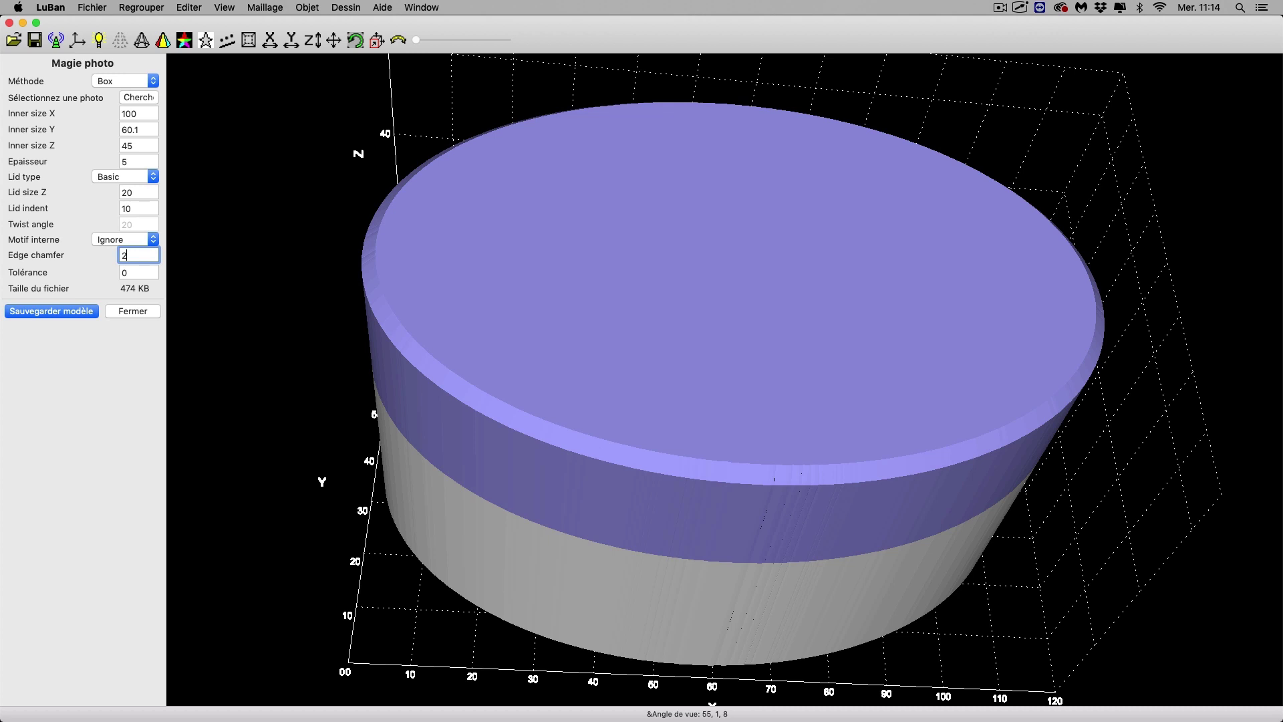
pyautogui.moveTo(234, 229)
pyautogui.mouseDown()
pyautogui.moveTo(246, 223)
pyautogui.moveTo(233, 210)
pyautogui.mouseUp()
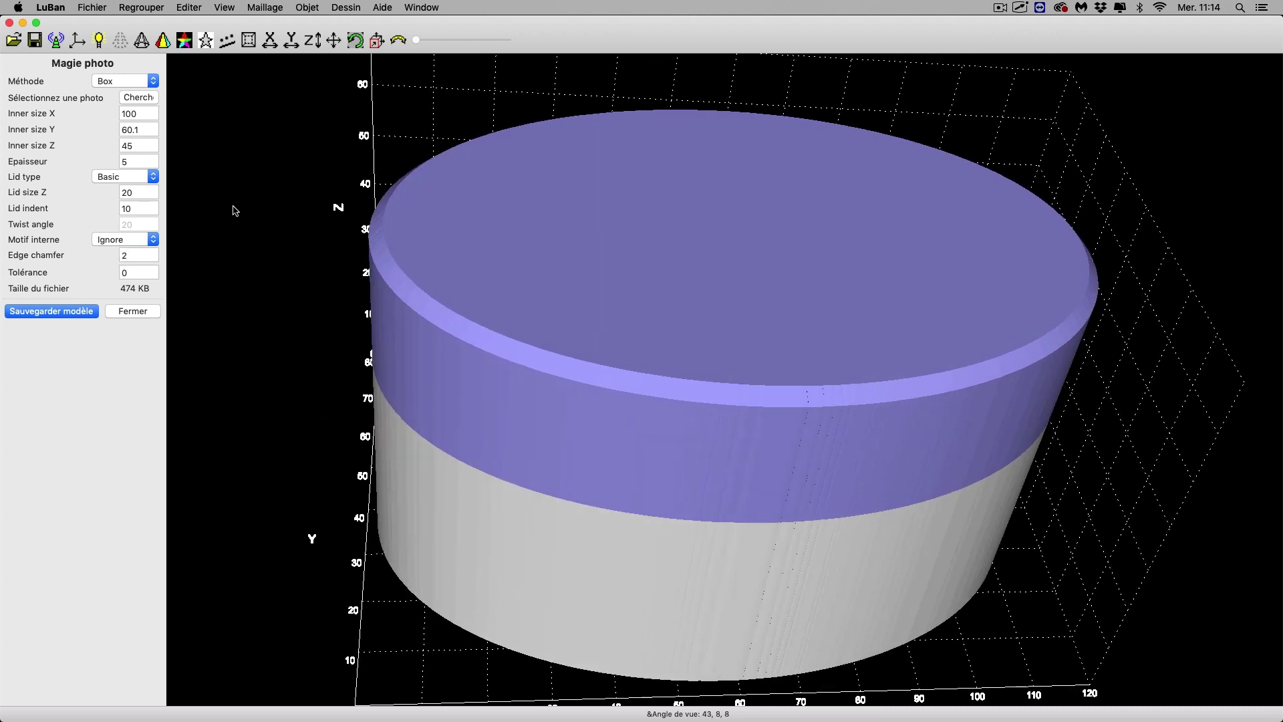
# Set the inner pattern to Indent and inspect the Batman logo on the lid from several angles
pyautogui.click(151, 242)
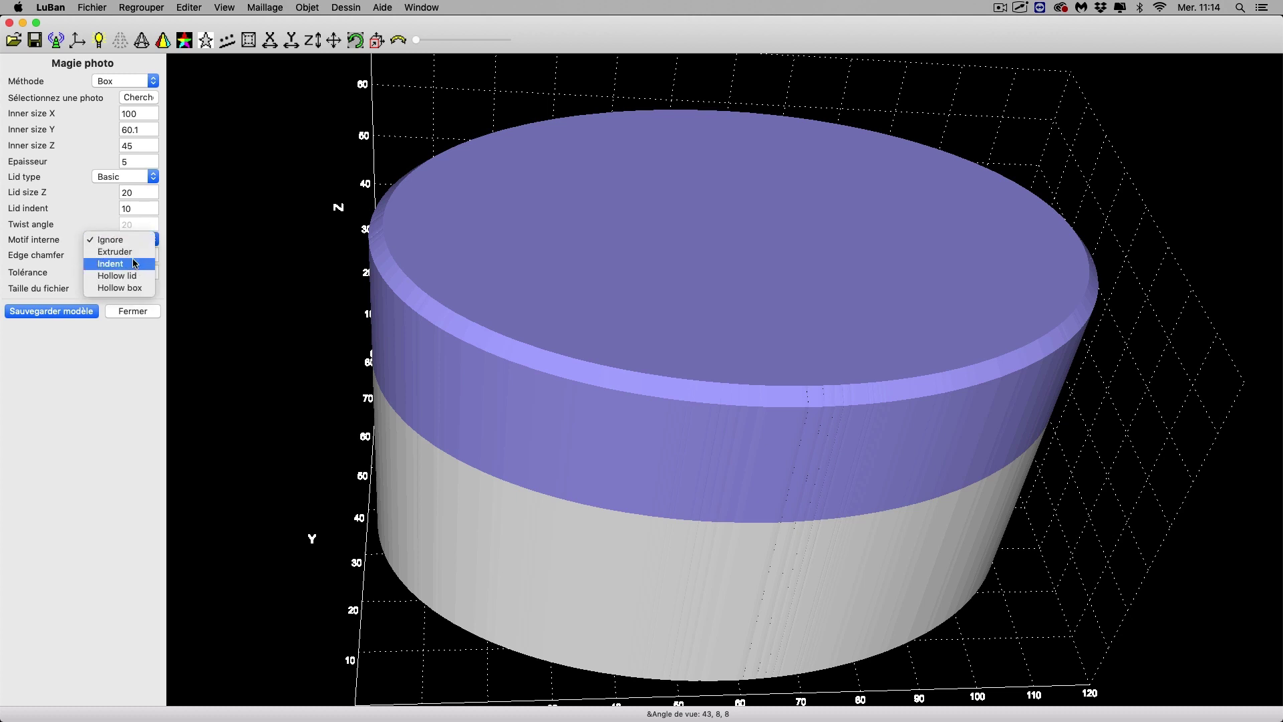
pyautogui.click(136, 263)
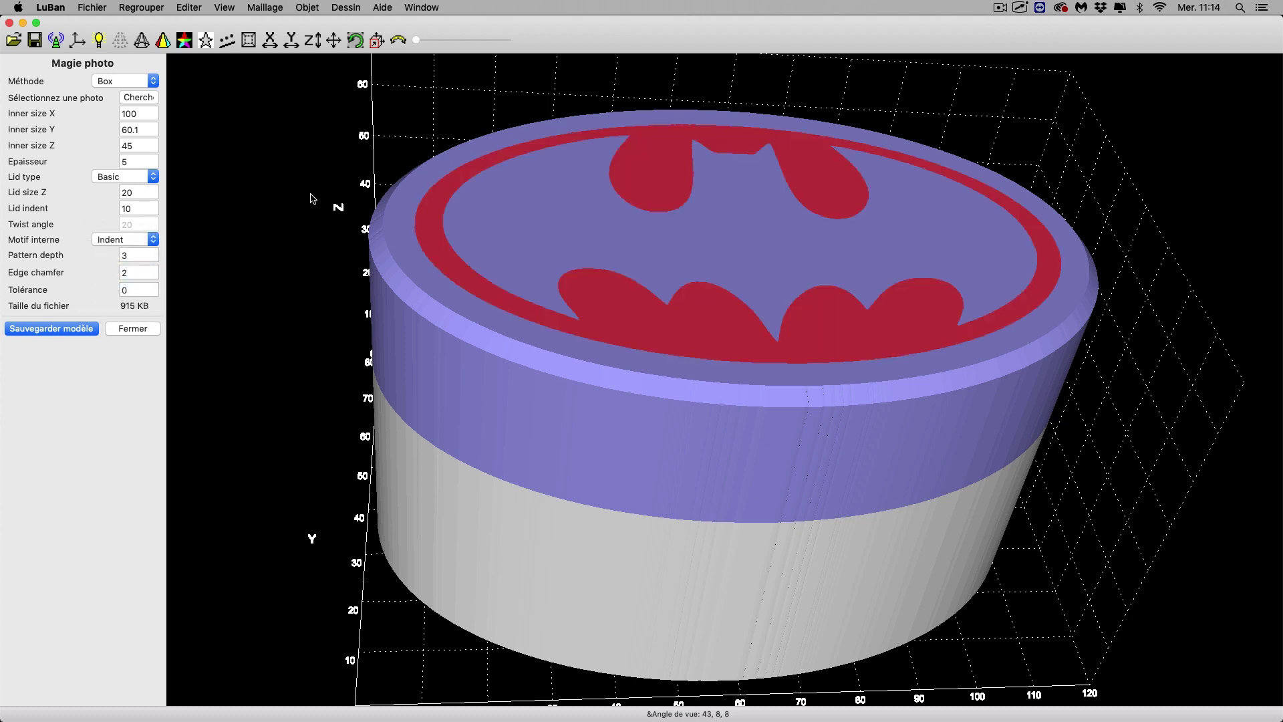
pyautogui.moveTo(319, 193); pyautogui.dragTo(298, 223)
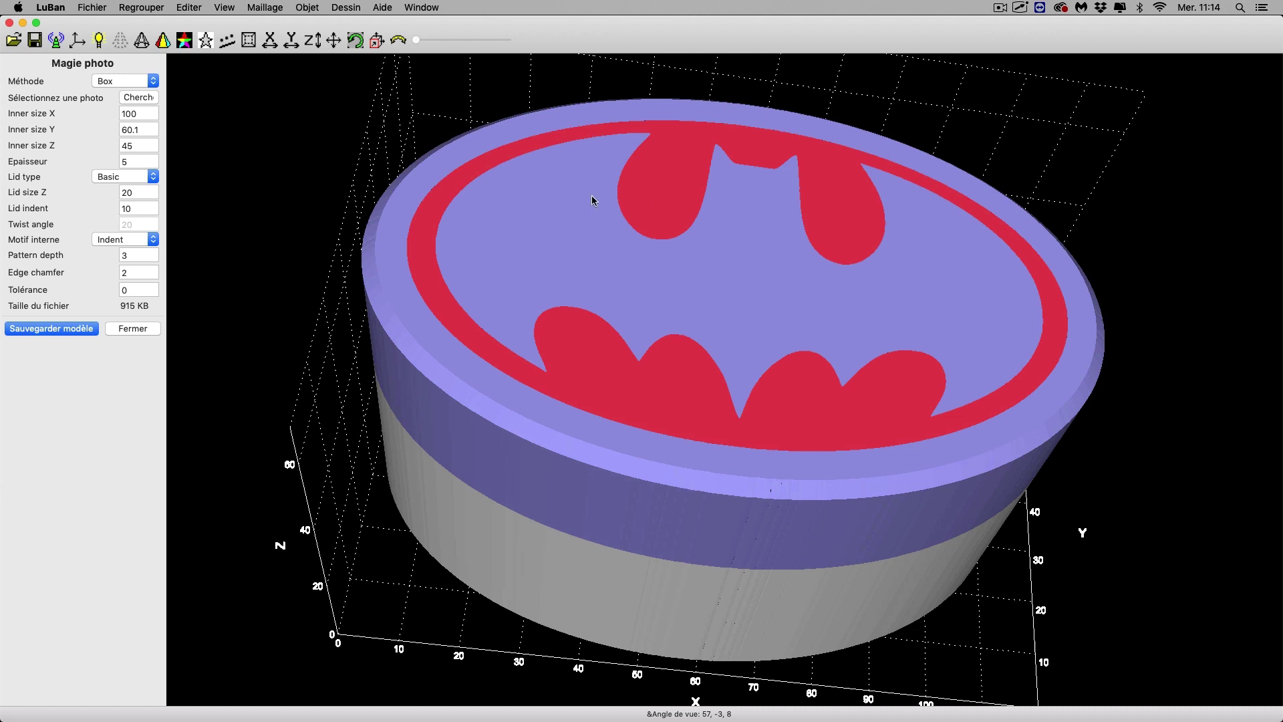
pyautogui.moveTo(308, 240); pyautogui.dragTo(357, 214)
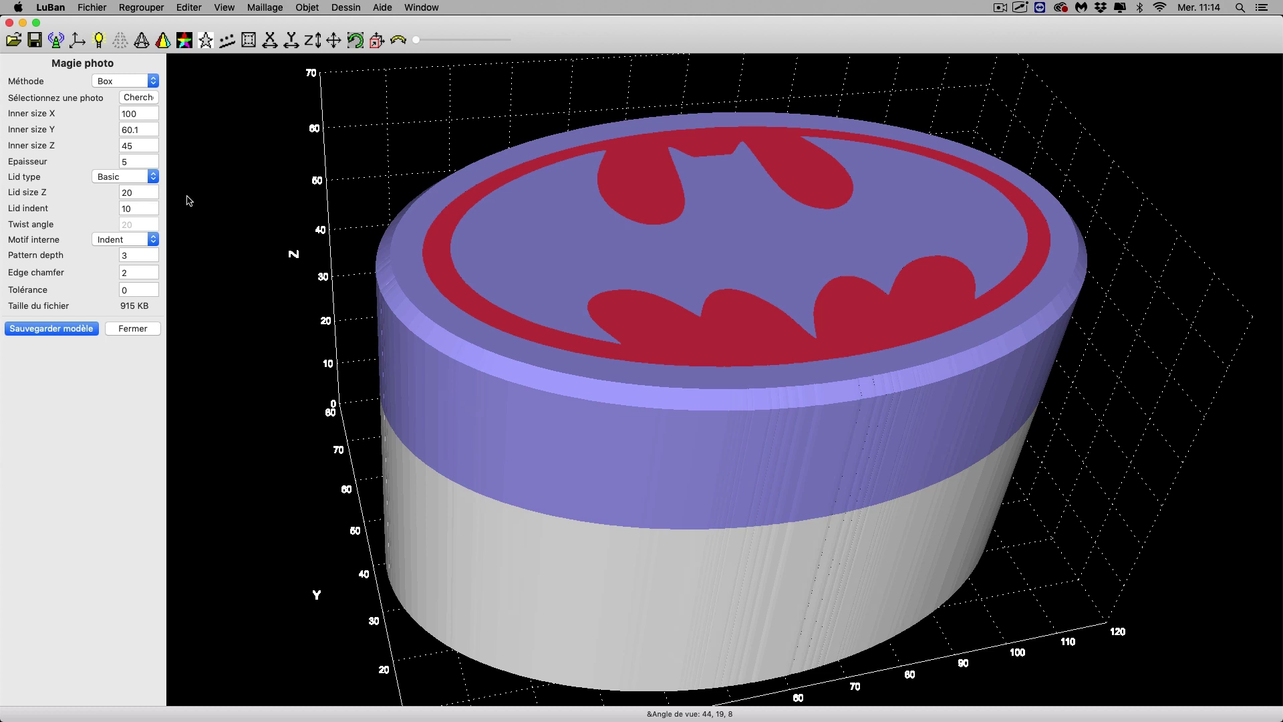
# Set the lid's Z size to 10 and dismiss the lid indent warning
pyautogui.doubleClick(145, 193)
pyautogui.write('10')
pyautogui.press('Return')
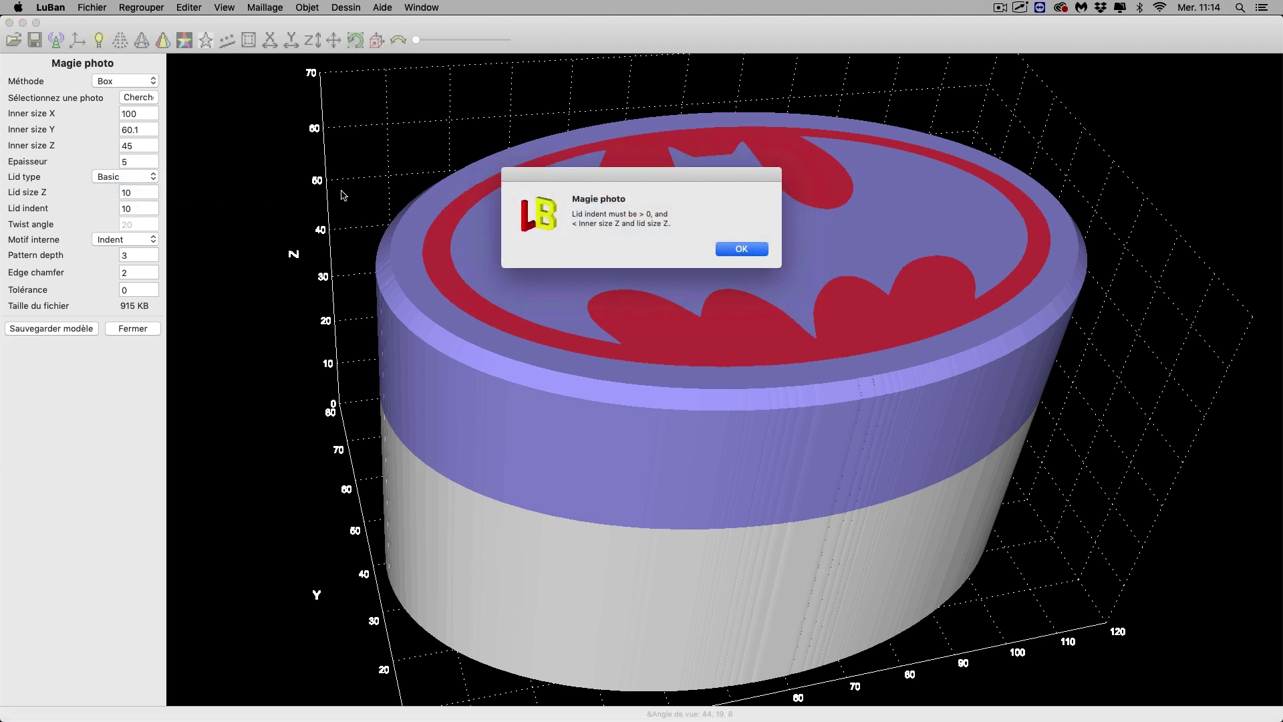
pyautogui.click(762, 256)
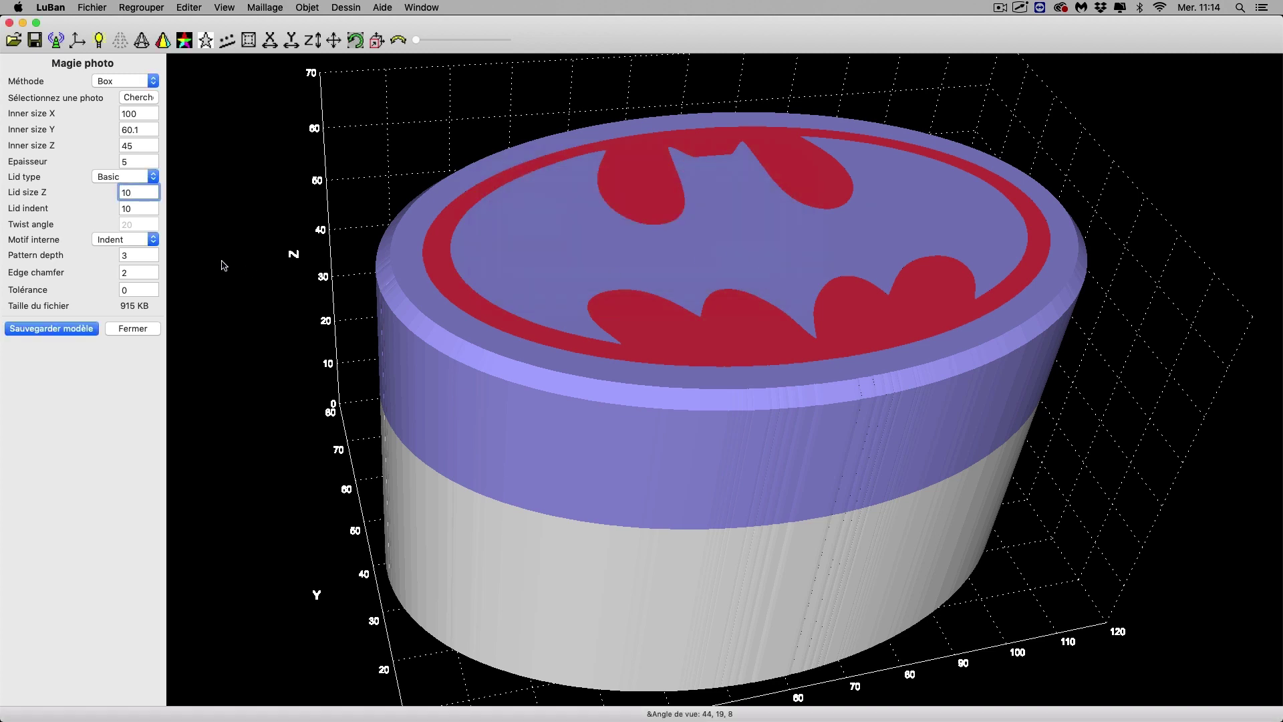
# Rebuild the thinner lid by switching the inner pattern to Ignore and back to Indent, and inspect the box
pyautogui.click(152, 240)
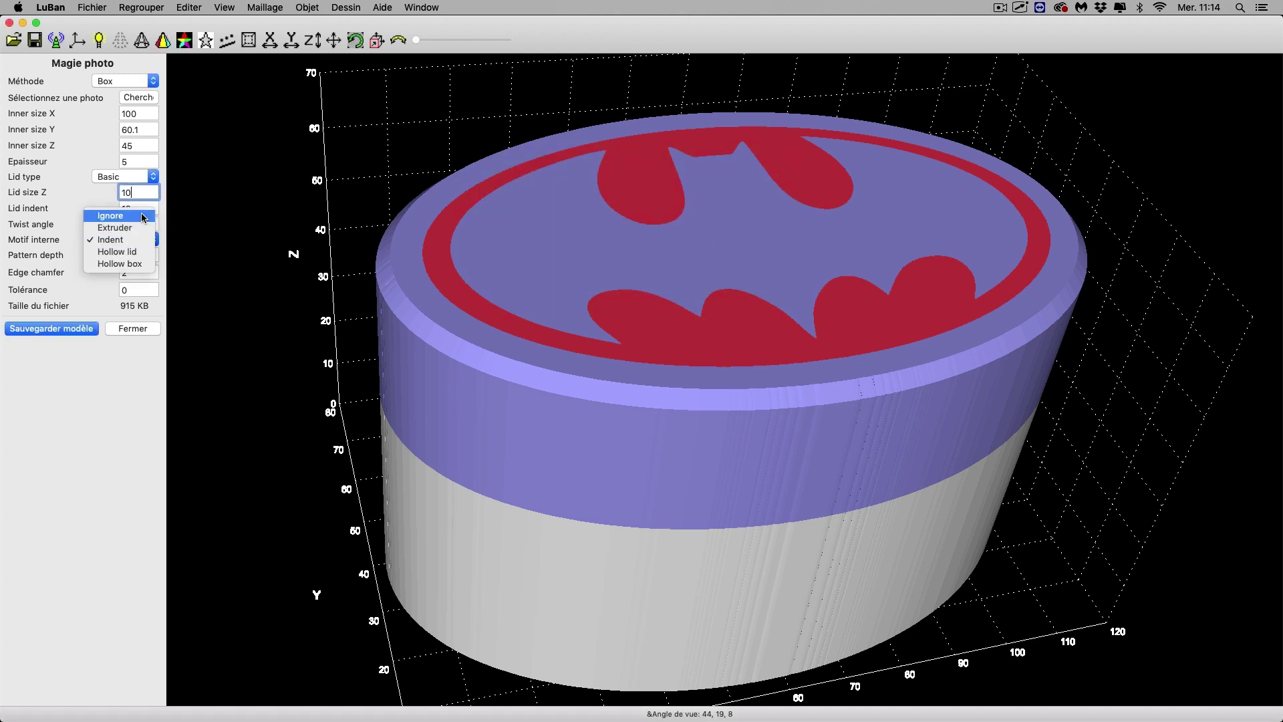
pyautogui.click(143, 215)
pyautogui.click(143, 242)
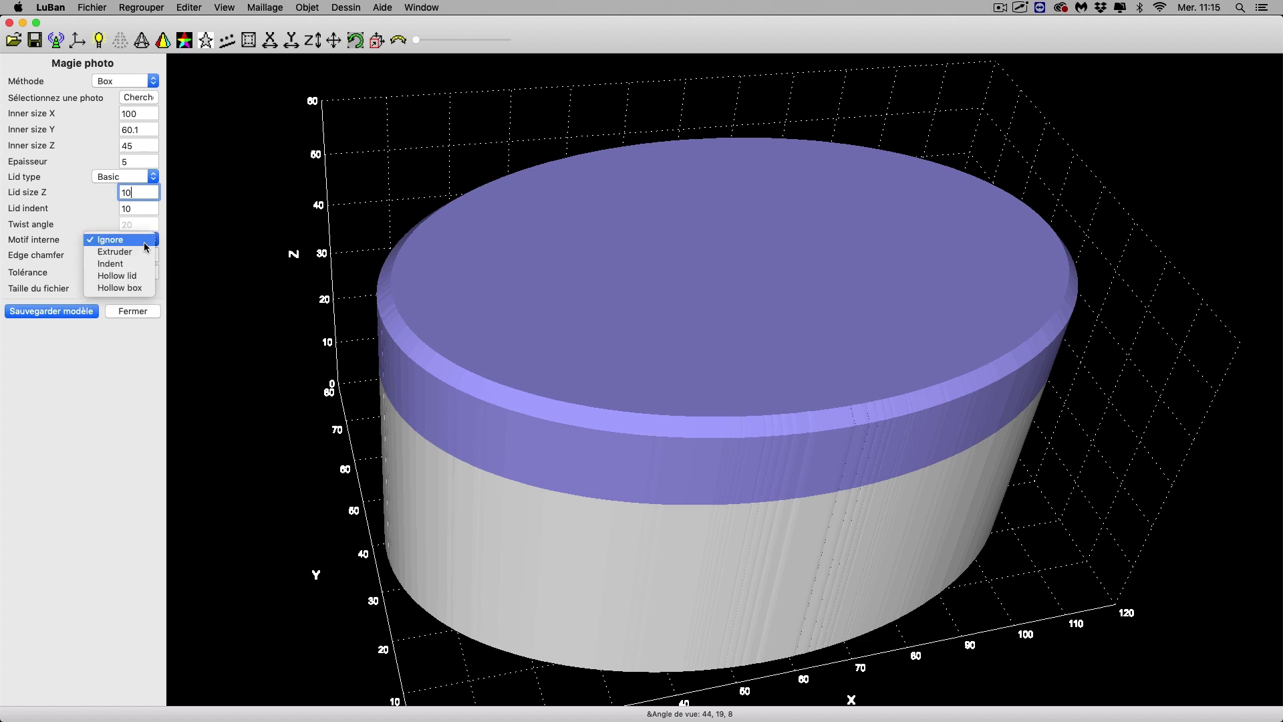
pyautogui.click(144, 263)
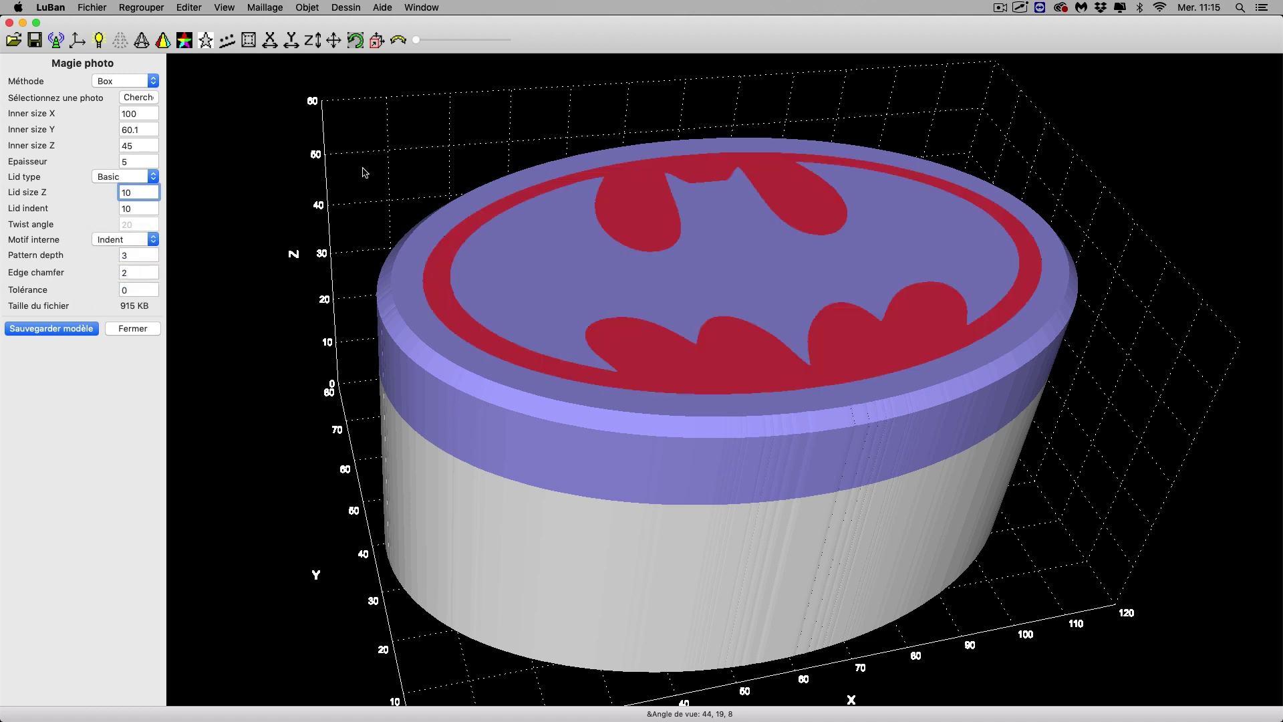
pyautogui.moveTo(366, 168); pyautogui.dragTo(334, 194)
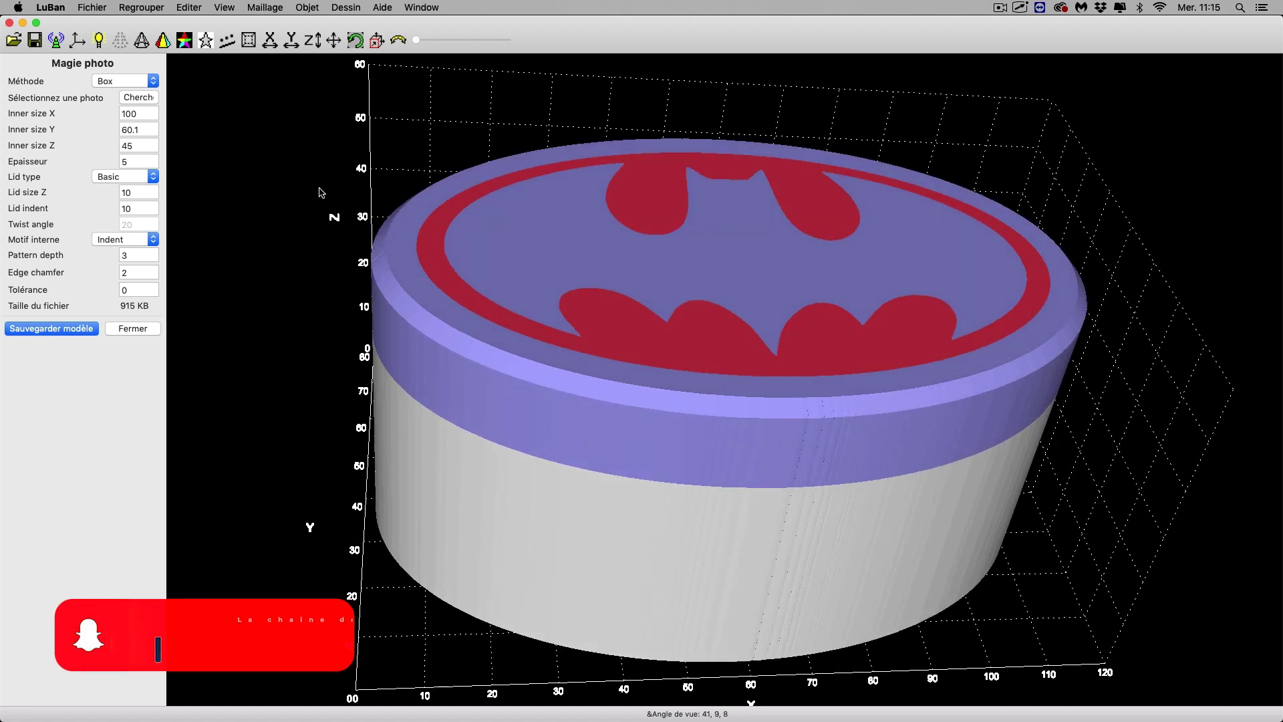
pyautogui.moveTo(319, 189); pyautogui.dragTo(320, 217)
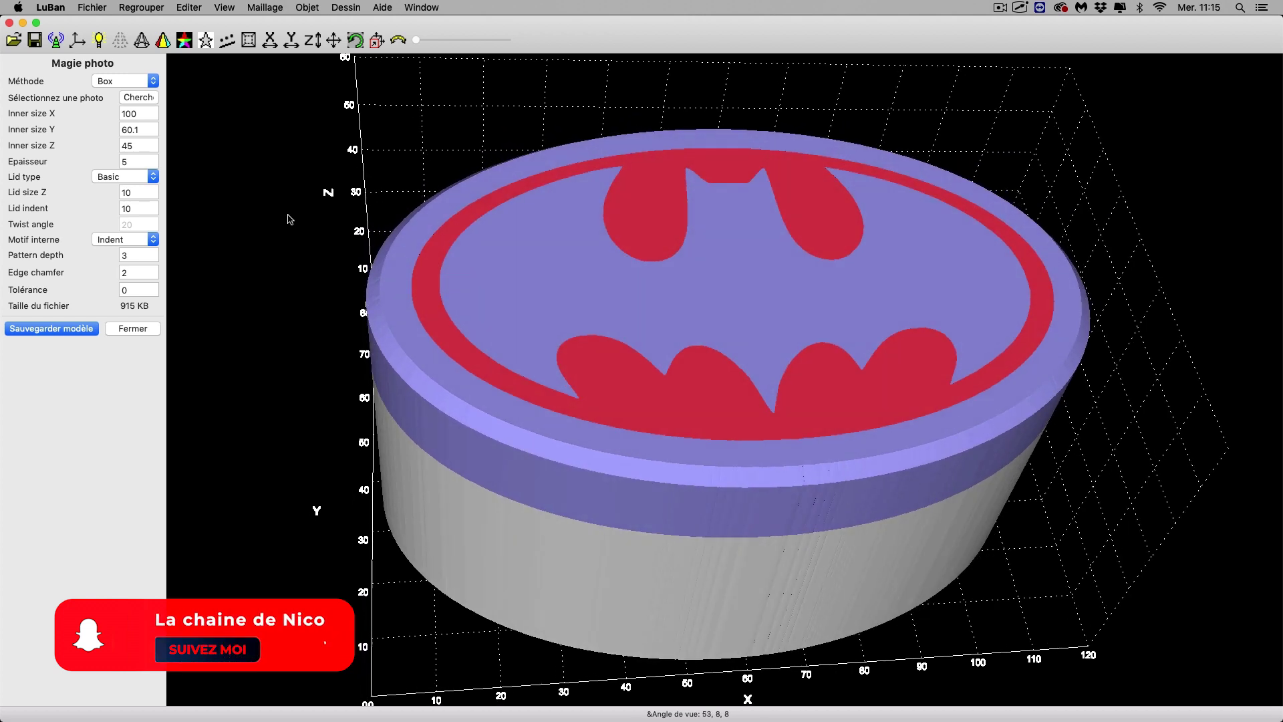
# Try the Twist lid type, compare its shape with the Basic one, and return the lid type to Basic
pyautogui.click(125, 176)
pyautogui.click(133, 189)
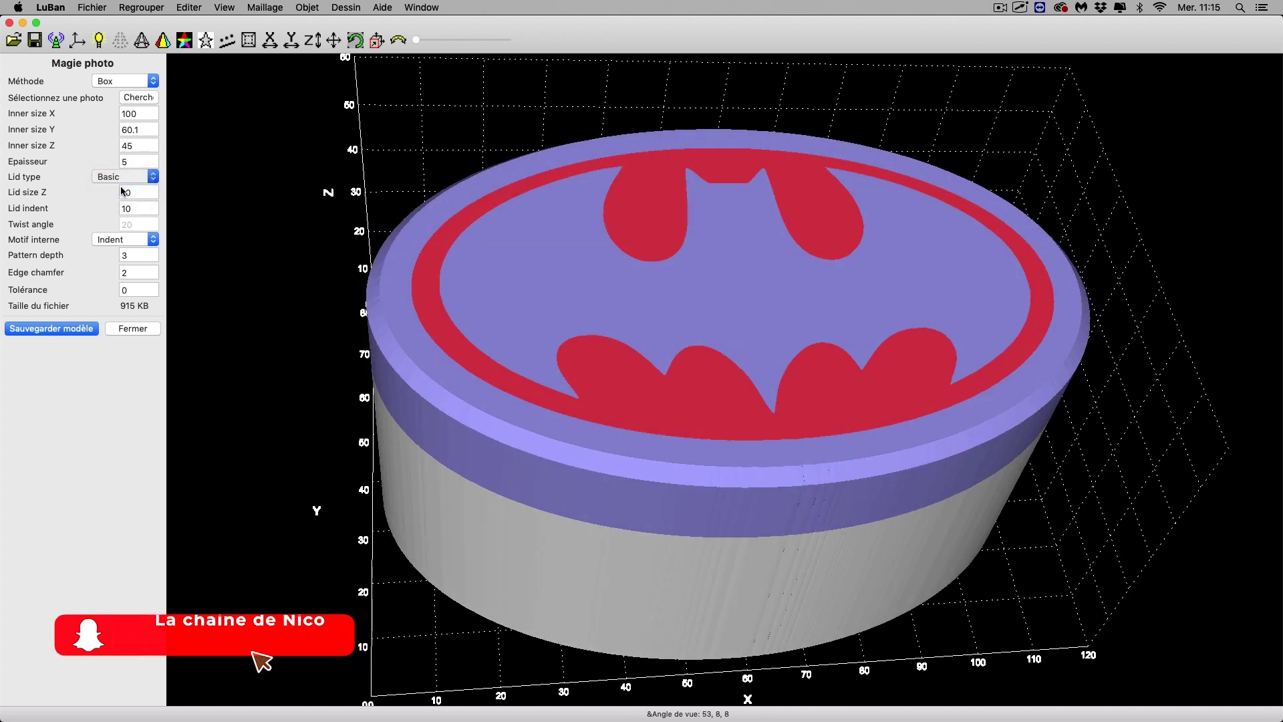
pyautogui.moveTo(267, 198); pyautogui.dragTo(418, 163)
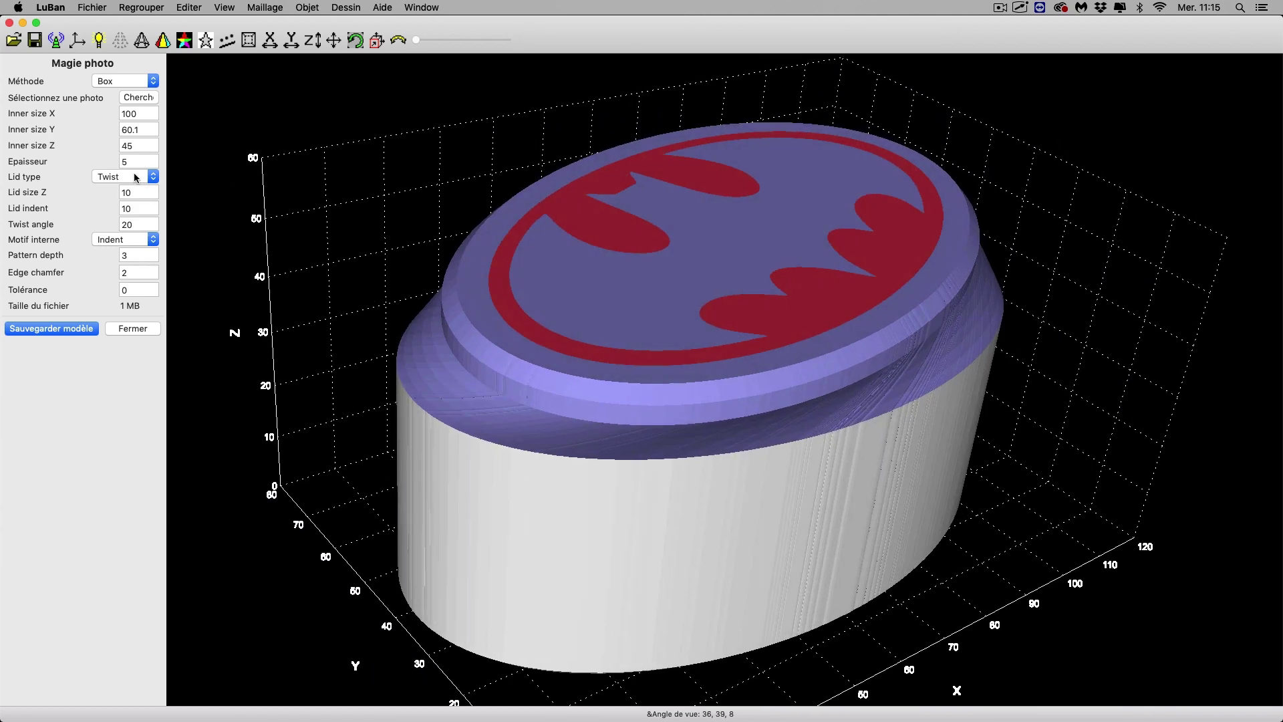
pyautogui.click(136, 178)
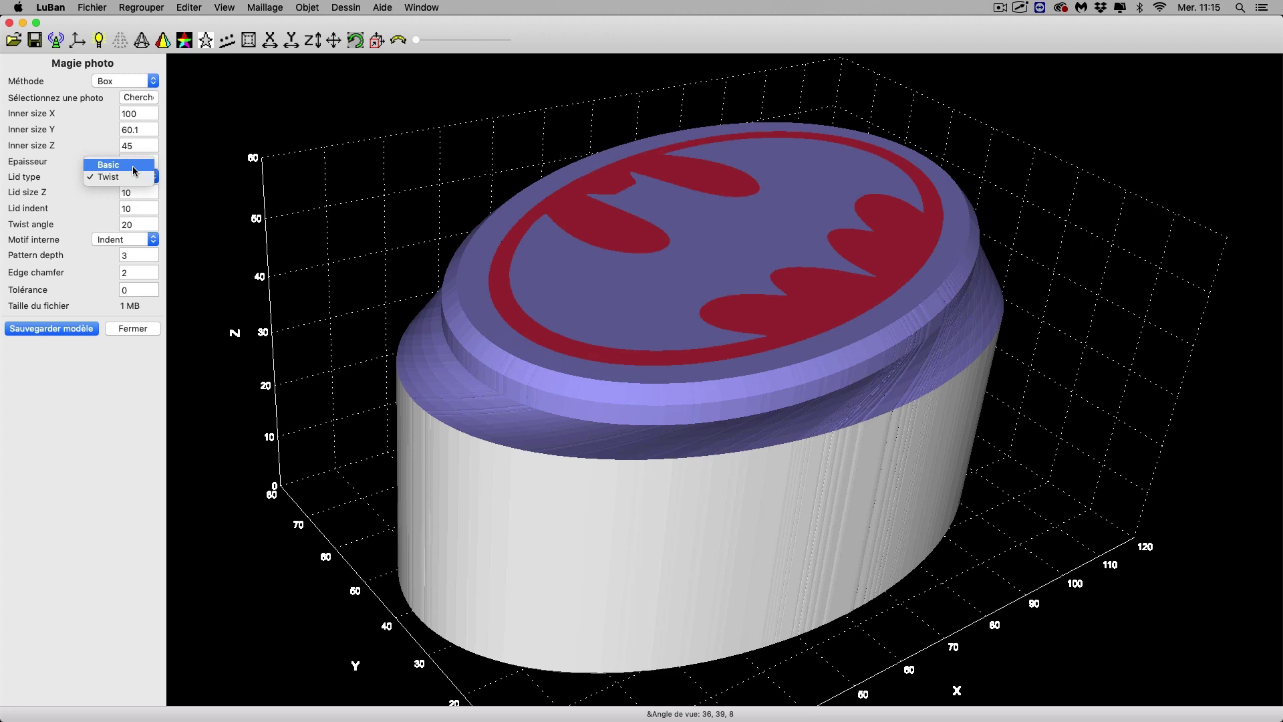
pyautogui.click(136, 171)
pyautogui.click(134, 176)
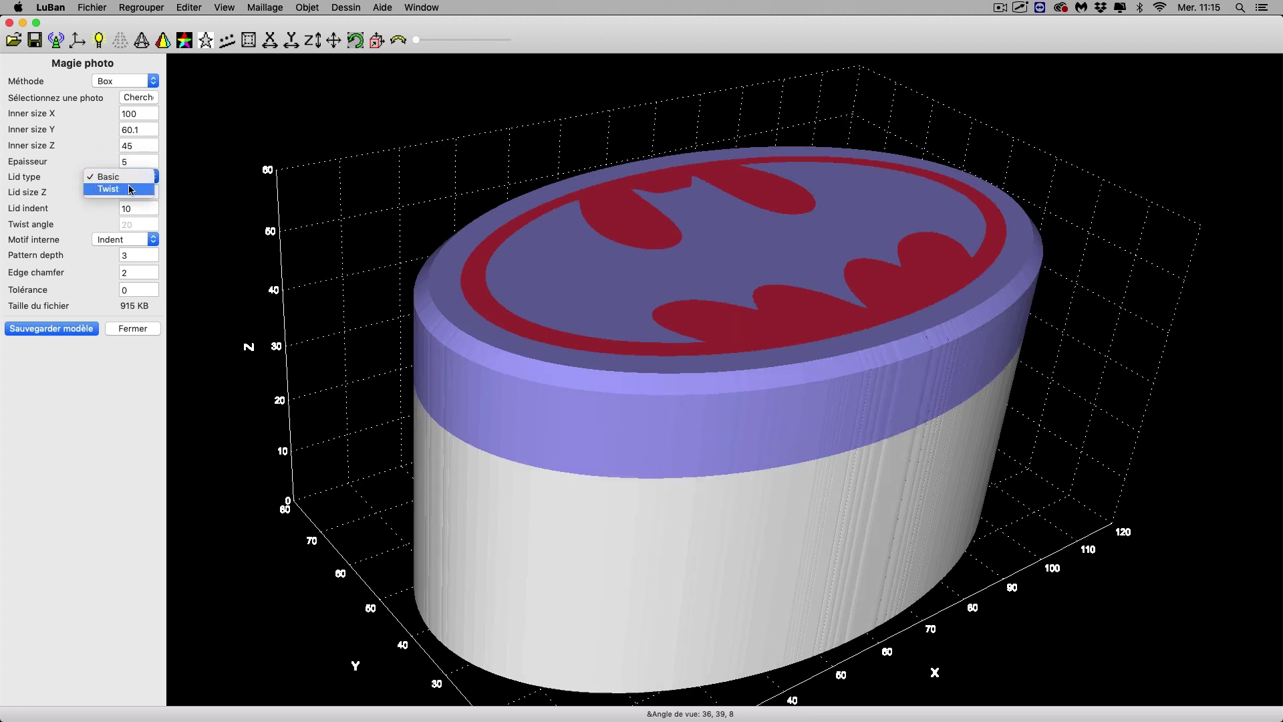
pyautogui.click(131, 189)
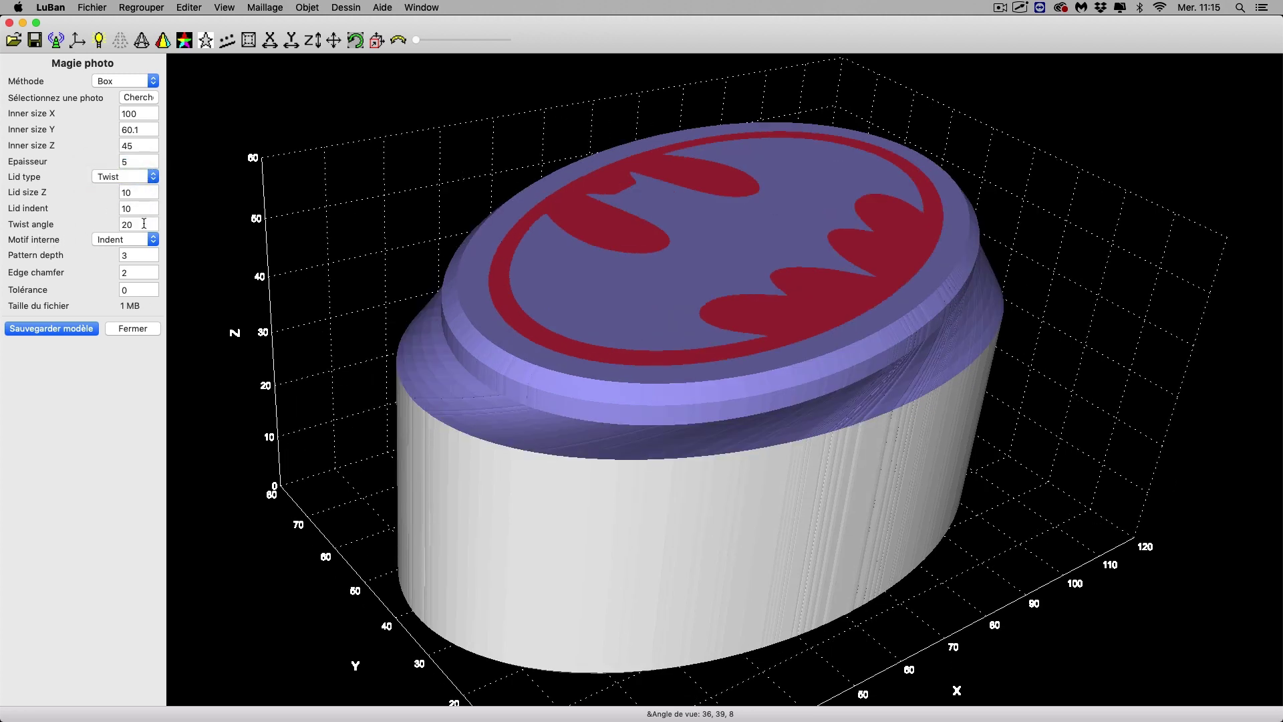
pyautogui.click(151, 176)
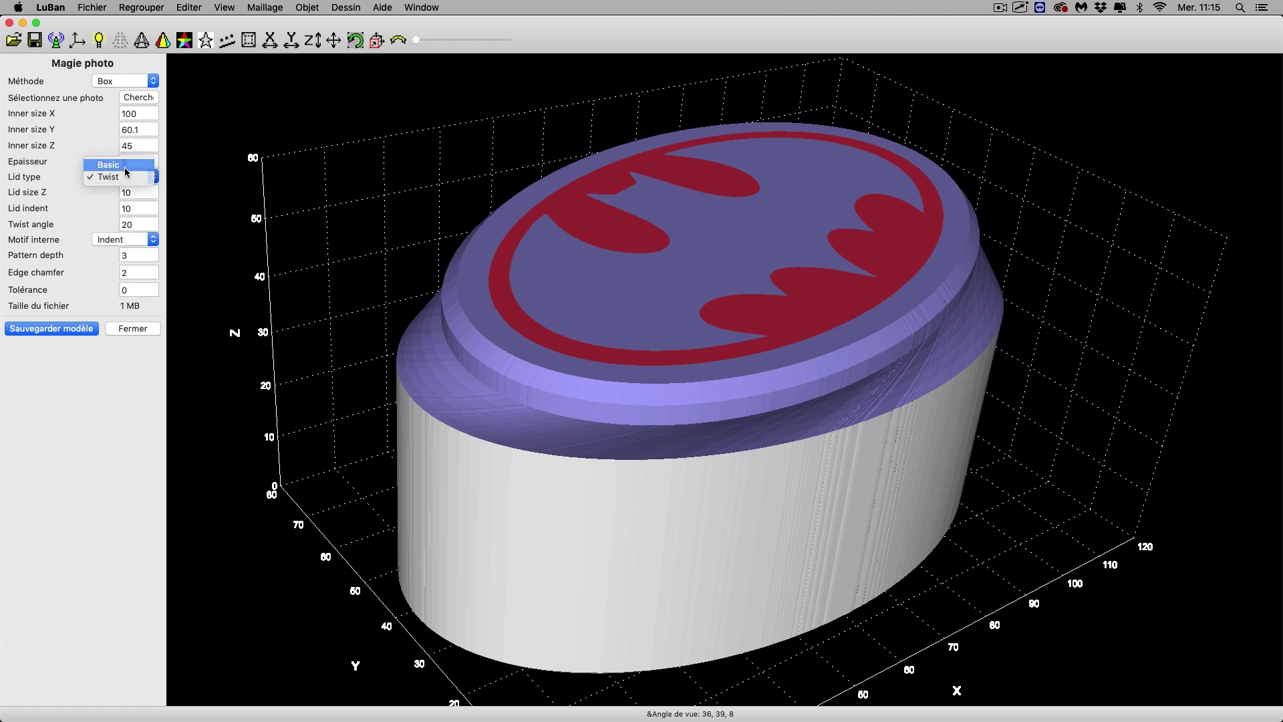
pyautogui.click(142, 162)
pyautogui.moveTo(343, 189); pyautogui.dragTo(279, 228)
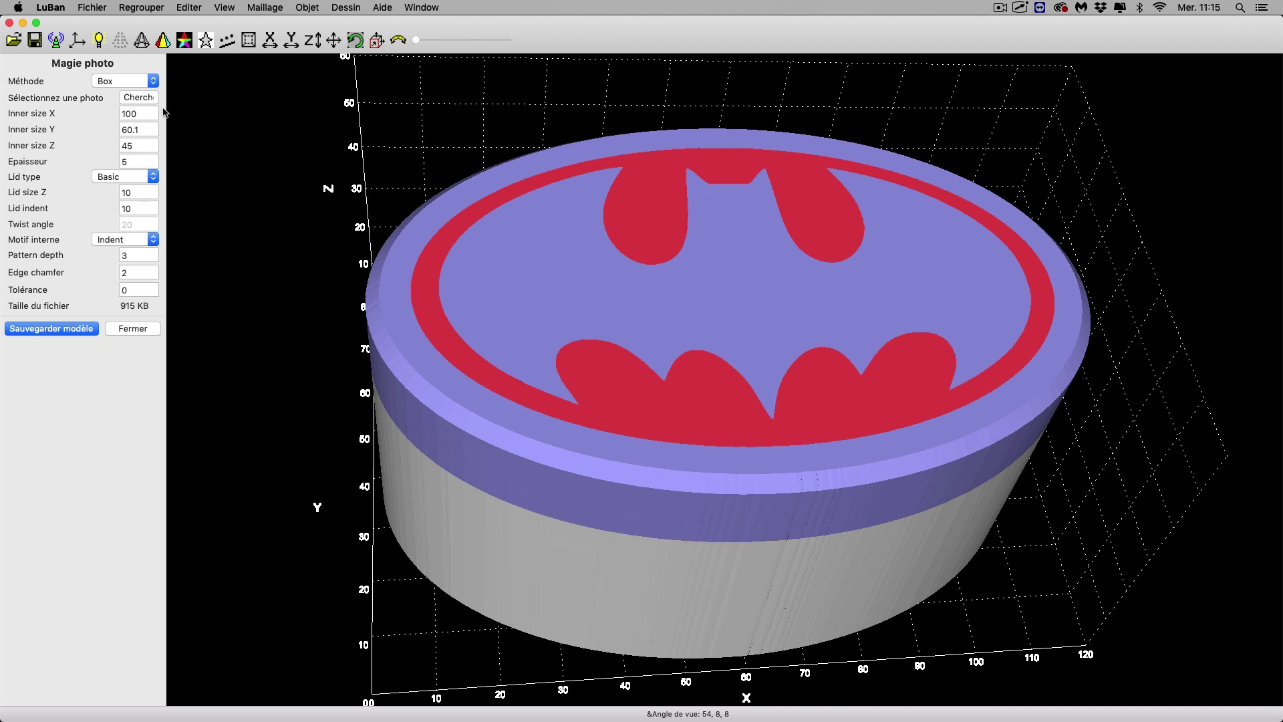
# Compare the black and white logo previews, load logo batman03.jpg as the source photo, and inspect the resulting box
pyautogui.click(133, 99)
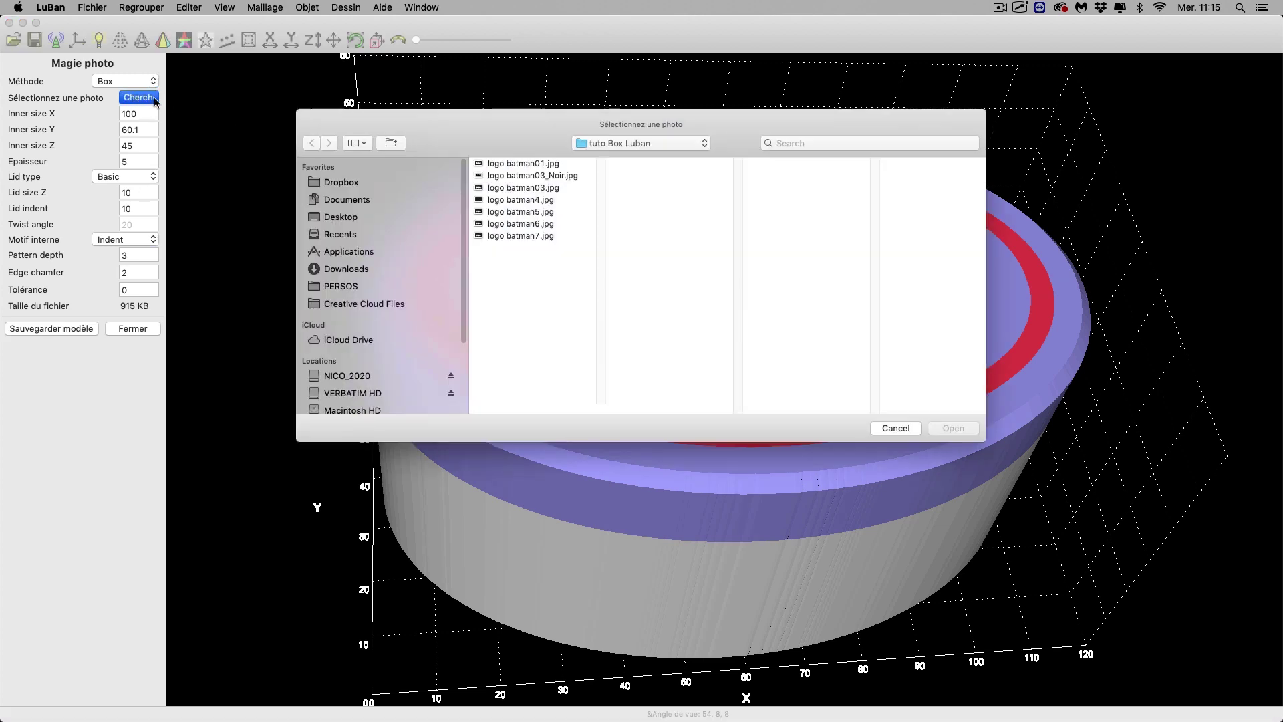
pyautogui.click(529, 176)
pyautogui.click(520, 194)
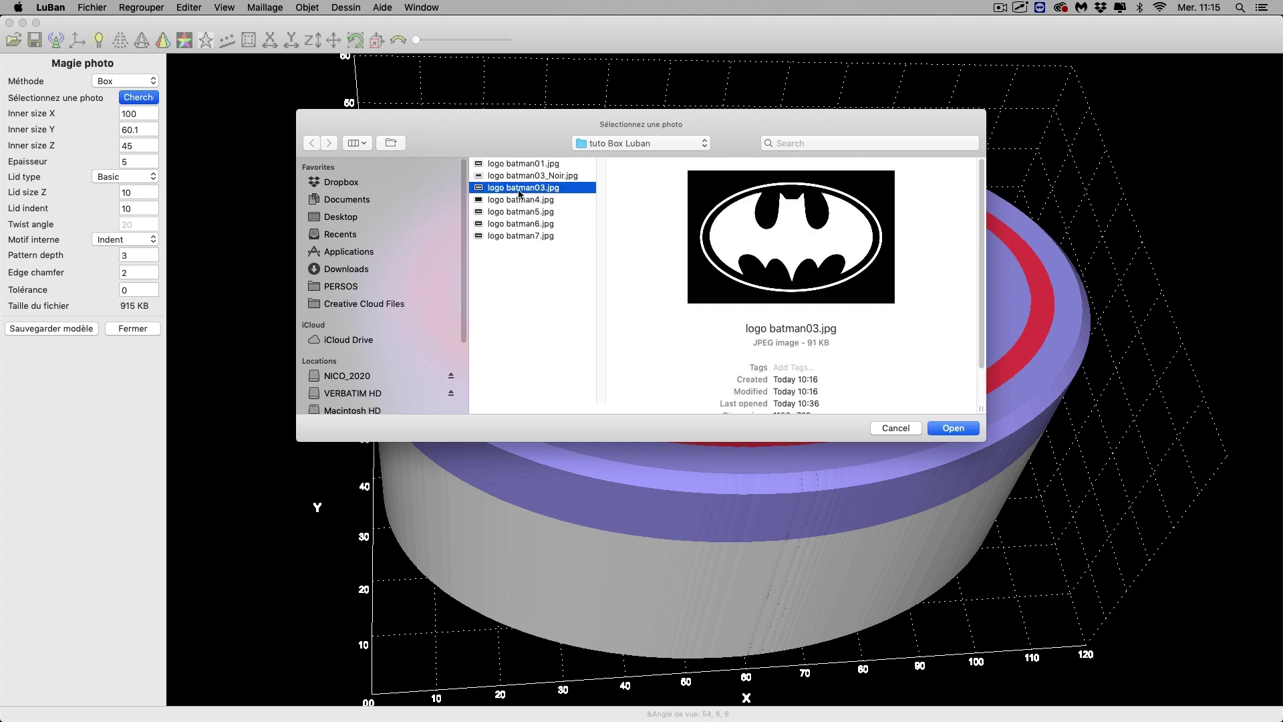
pyautogui.click(527, 176)
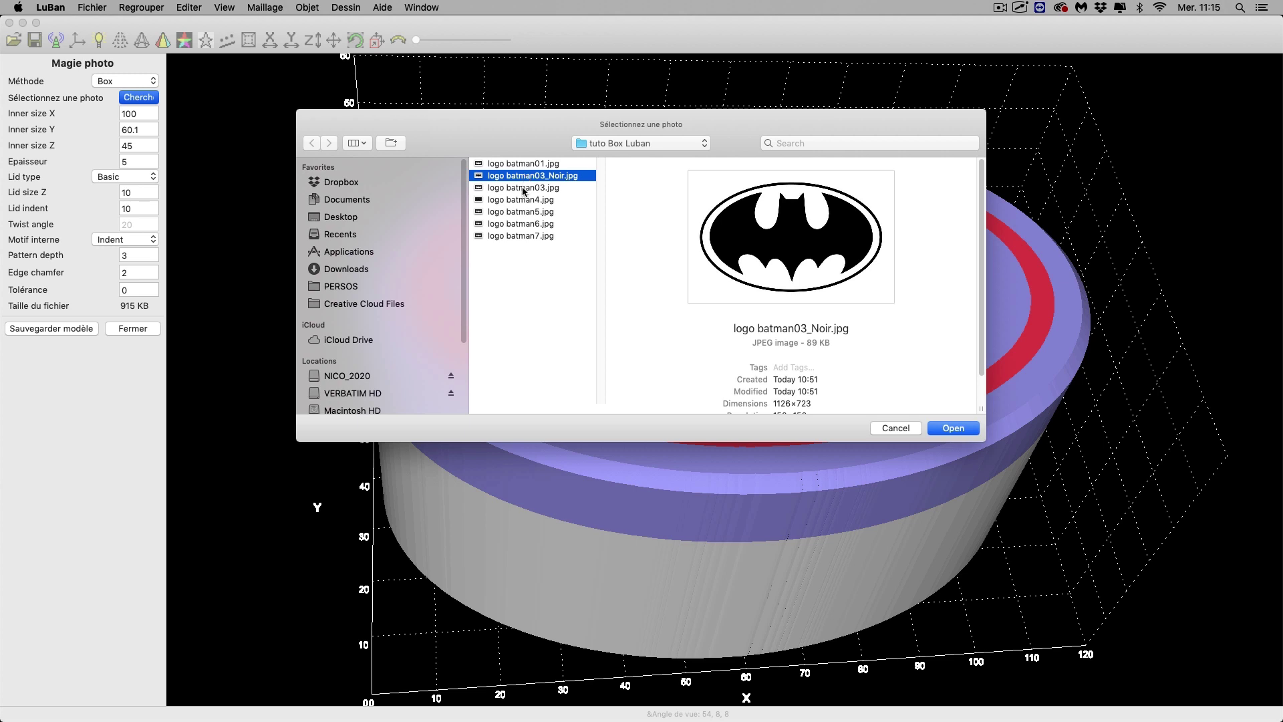
pyautogui.click(524, 189)
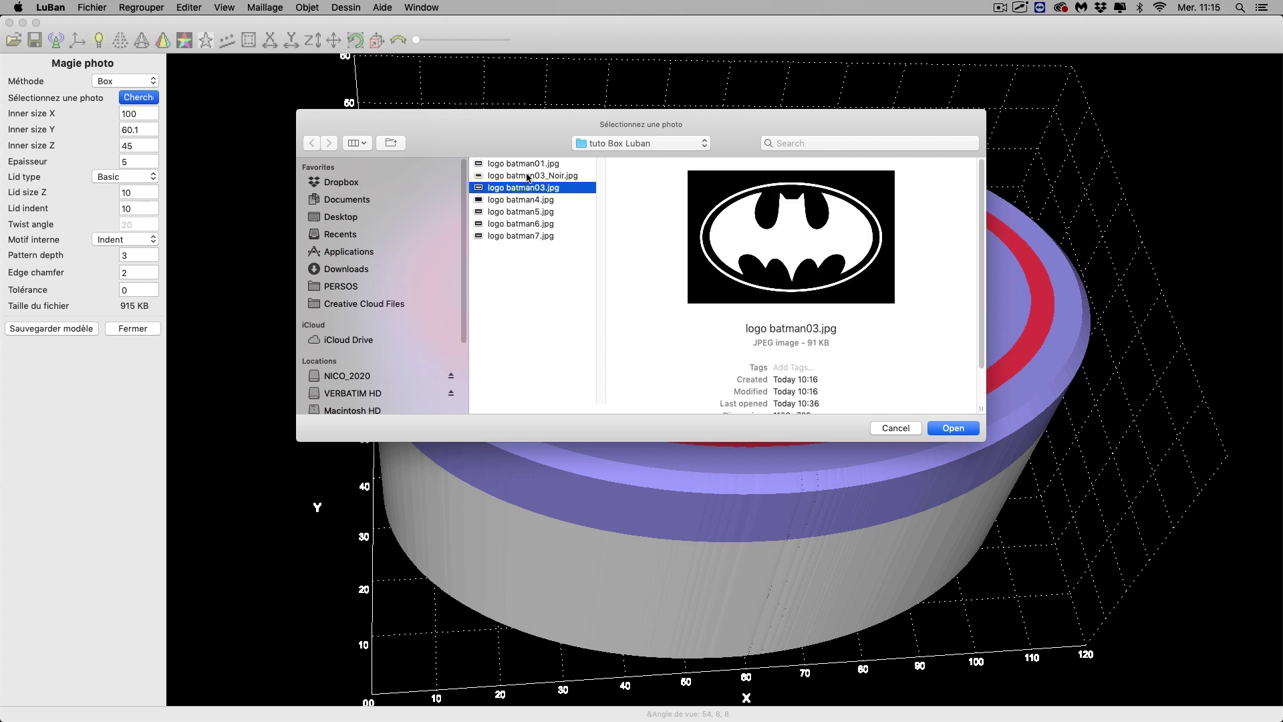
pyautogui.click(528, 176)
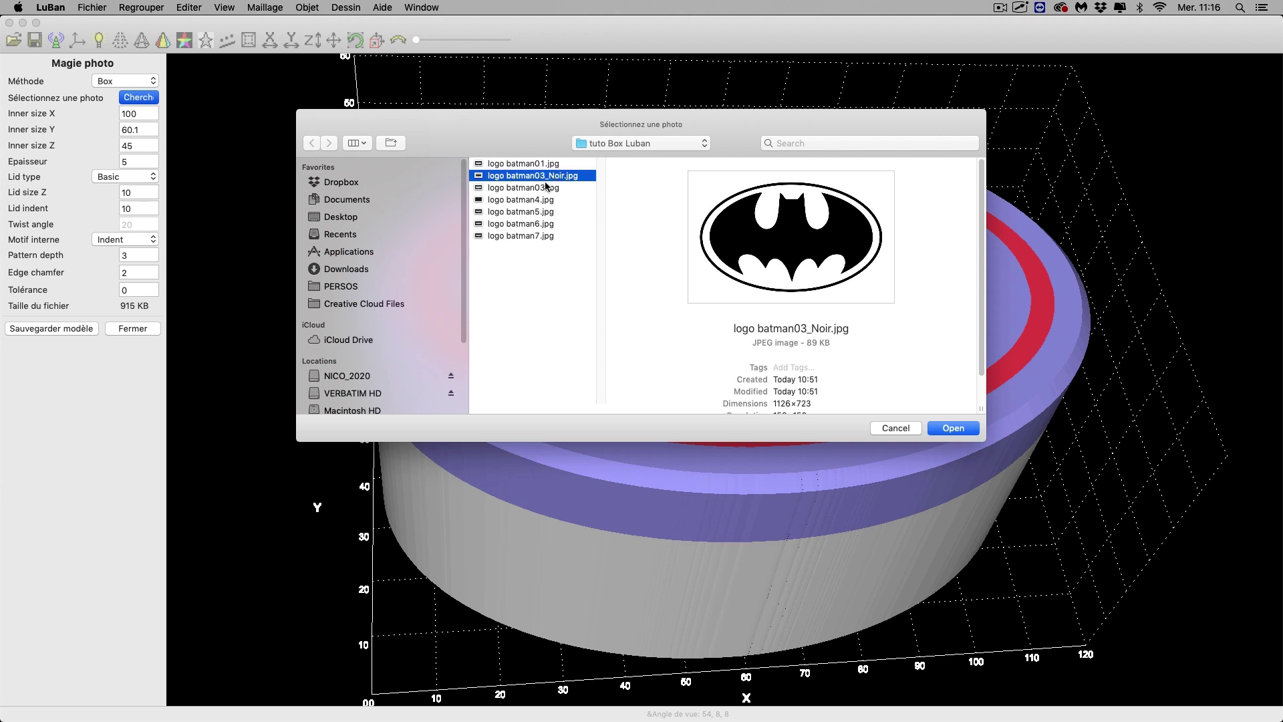
pyautogui.click(540, 188)
pyautogui.click(939, 428)
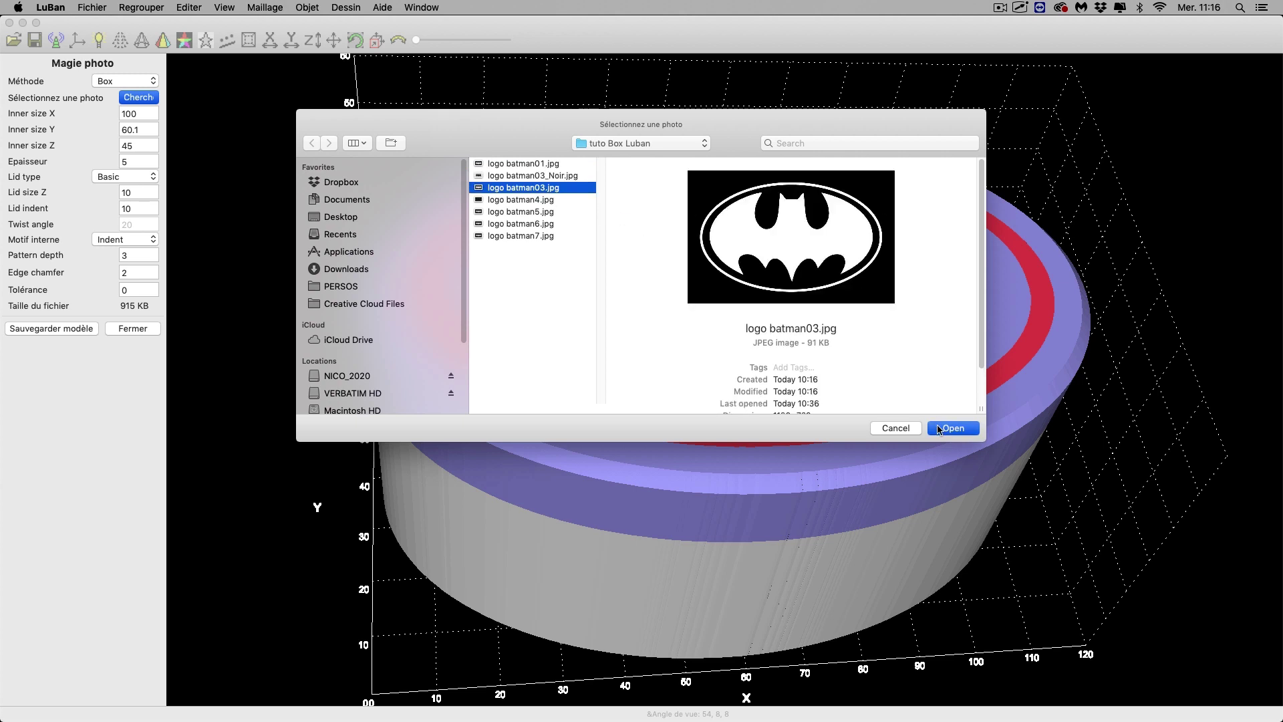
pyautogui.moveTo(326, 208); pyautogui.dragTo(423, 178)
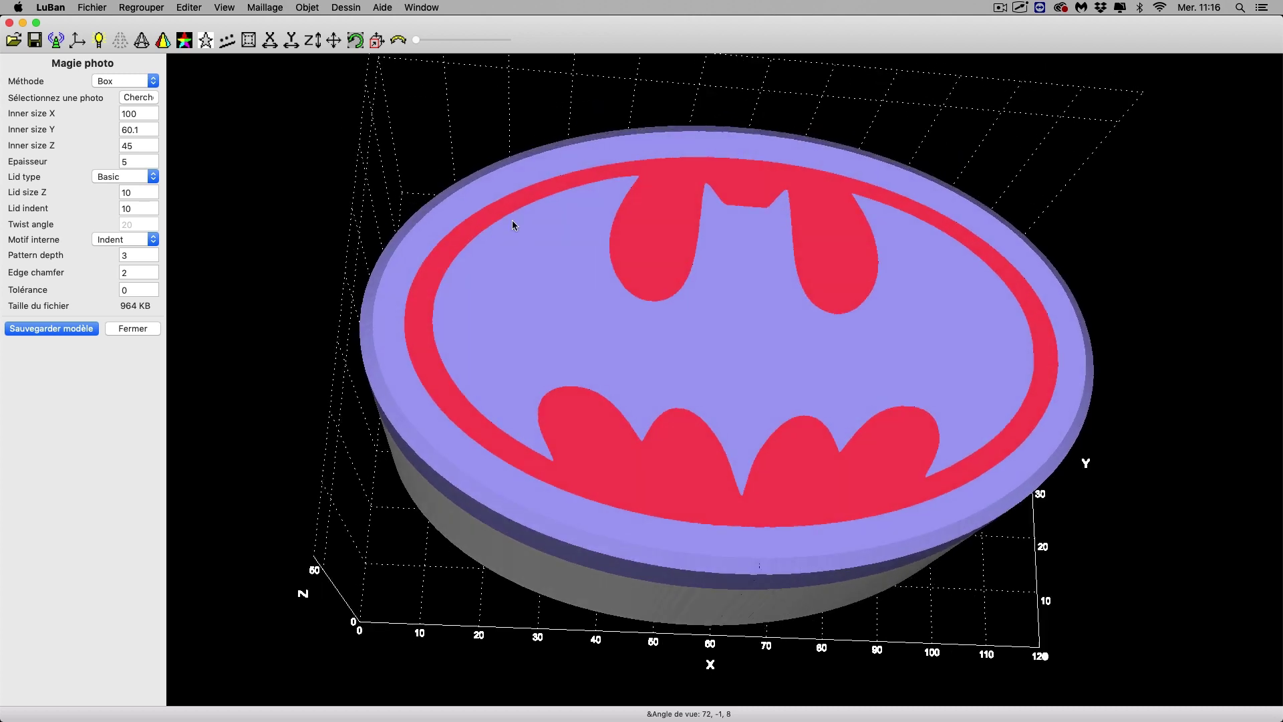
pyautogui.moveTo(370, 179); pyautogui.dragTo(407, 125)
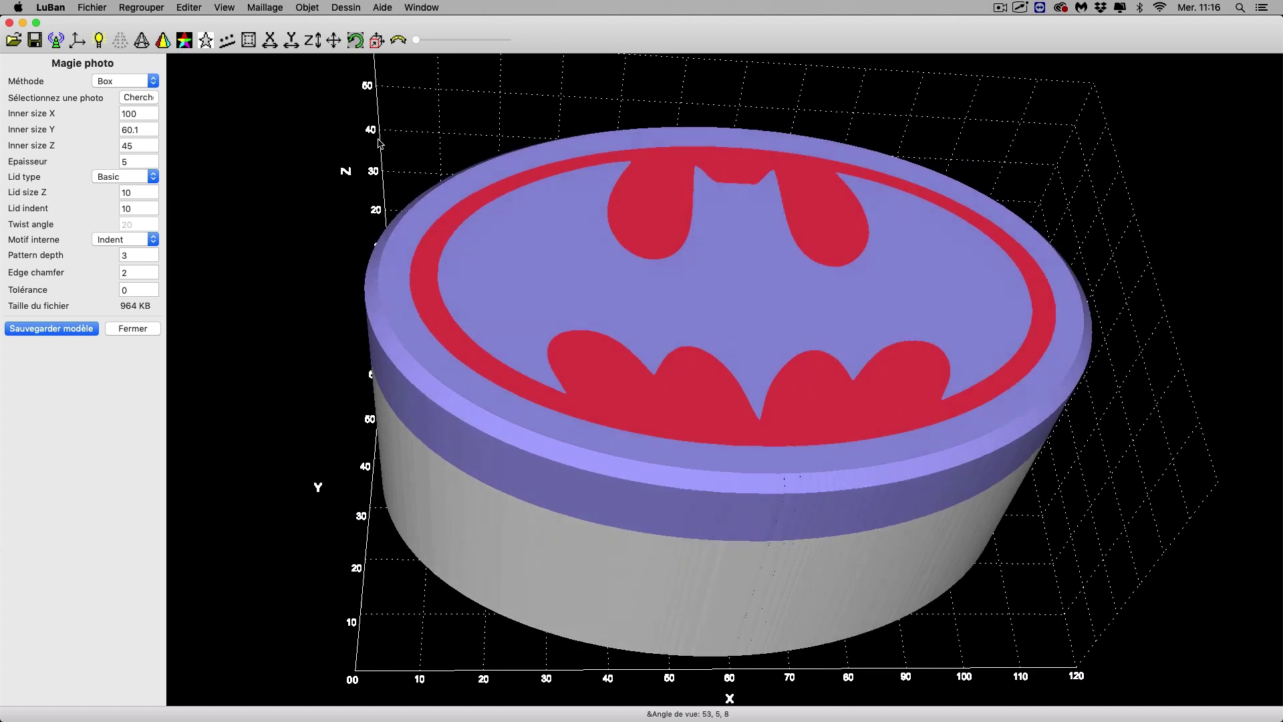
# Load logo batman4.jpg as the source photo and inspect the bat-shaped box from above and from the front
pyautogui.click(143, 97)
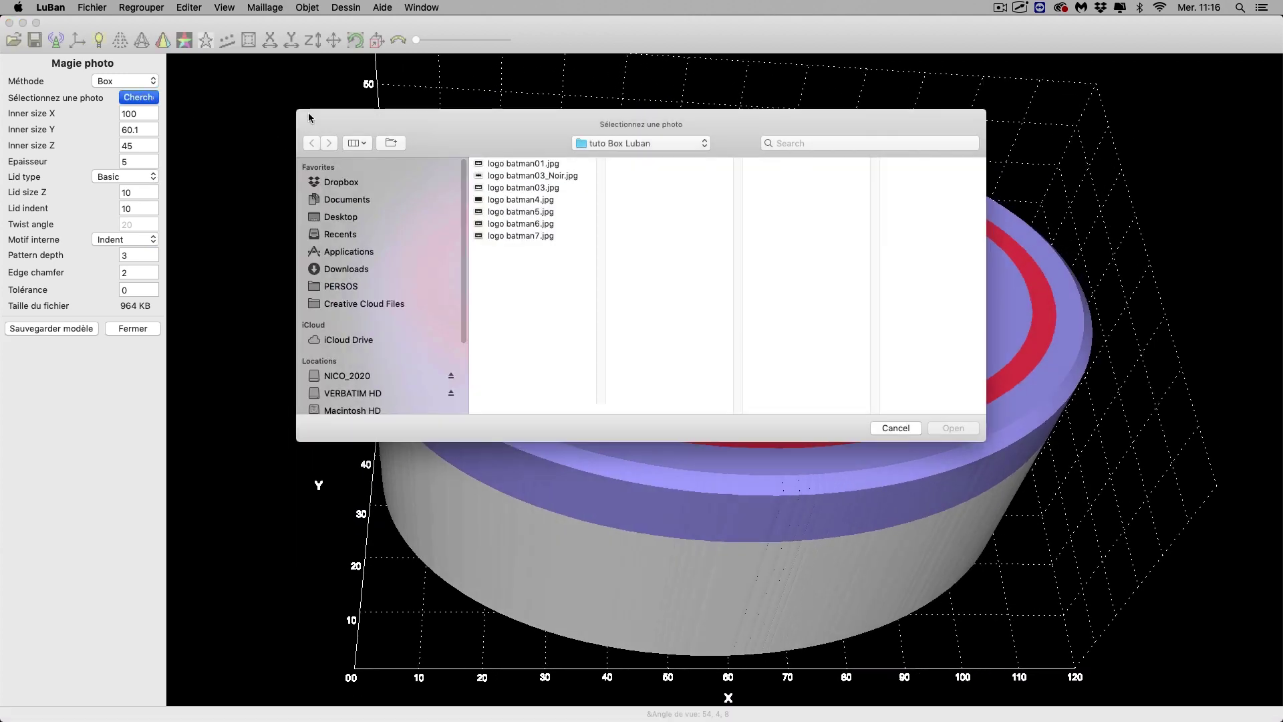
pyautogui.click(514, 200)
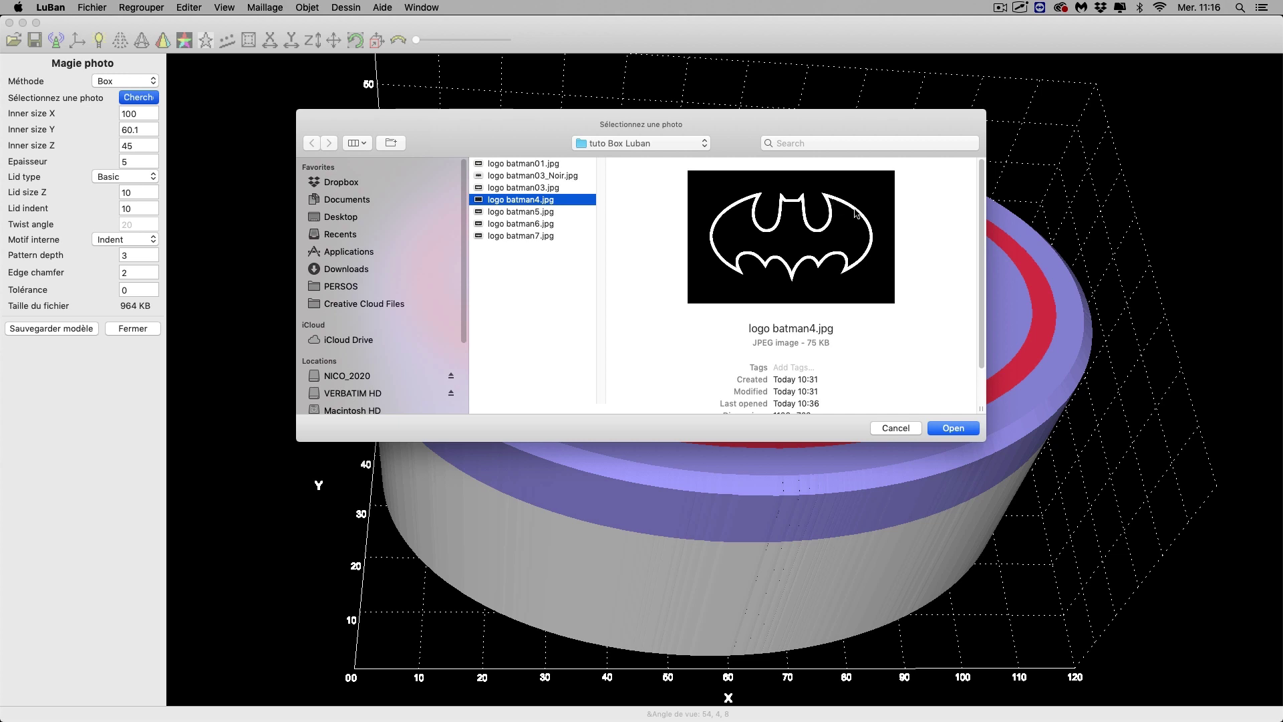
pyautogui.click(949, 429)
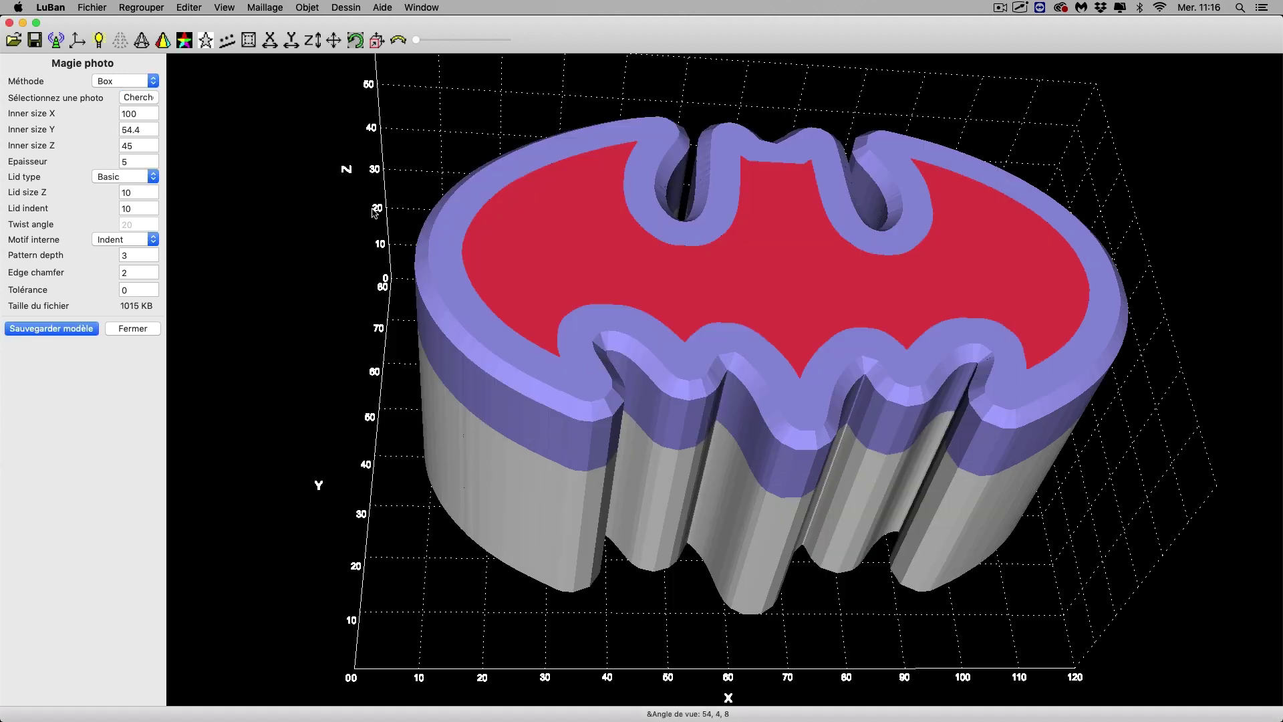
pyautogui.moveTo(364, 159); pyautogui.dragTo(341, 213)
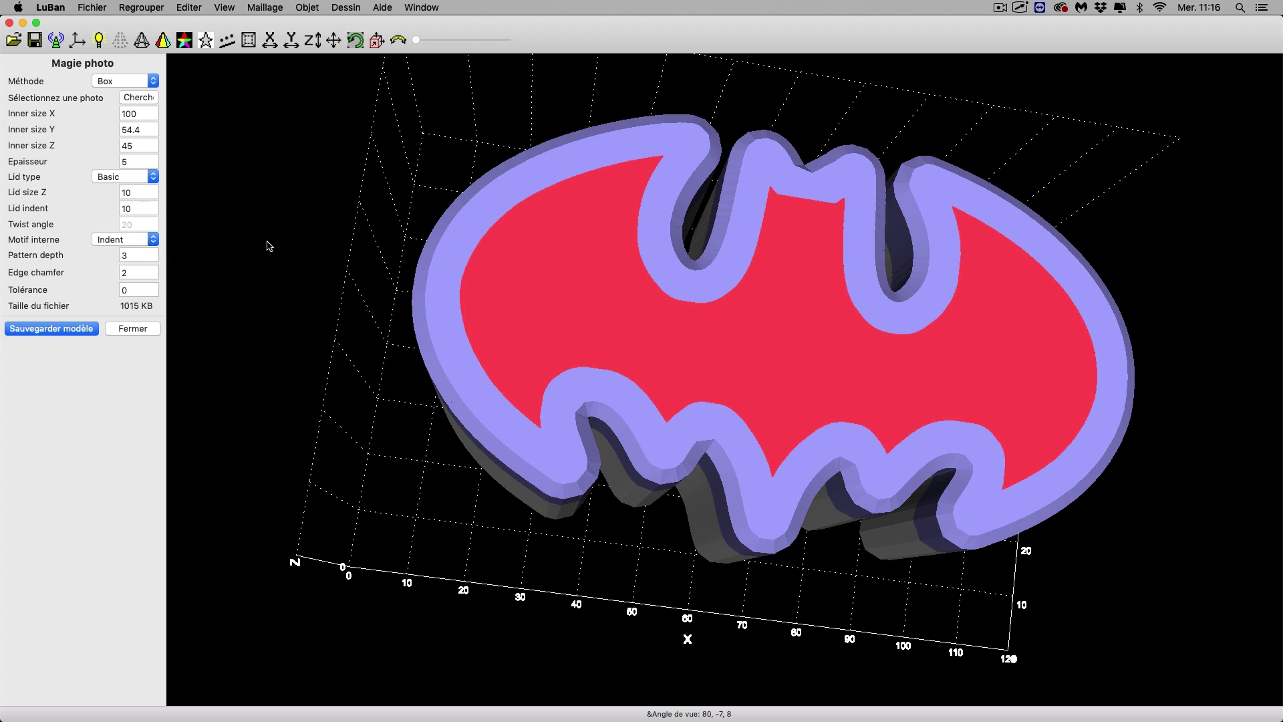
pyautogui.moveTo(271, 246); pyautogui.dragTo(272, 184)
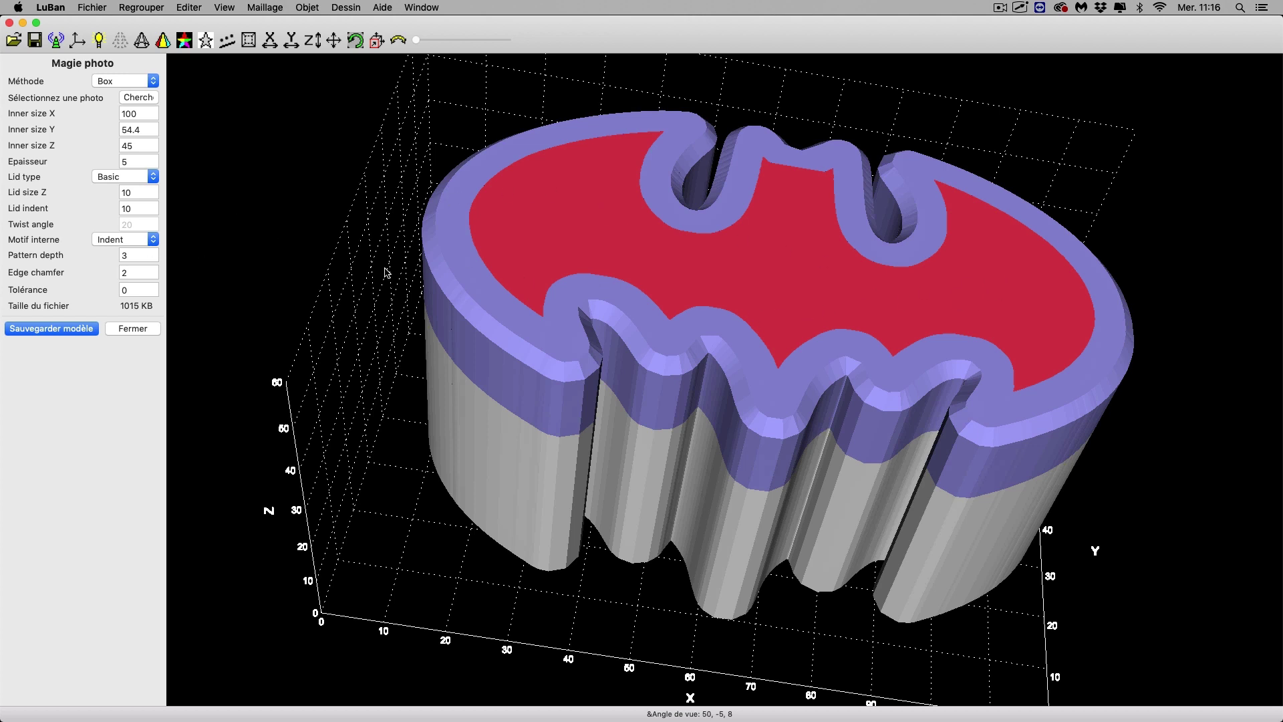
# Set the inner pattern to Extruder and inspect the pattern on the bat-shaped lid up close
pyautogui.click(153, 242)
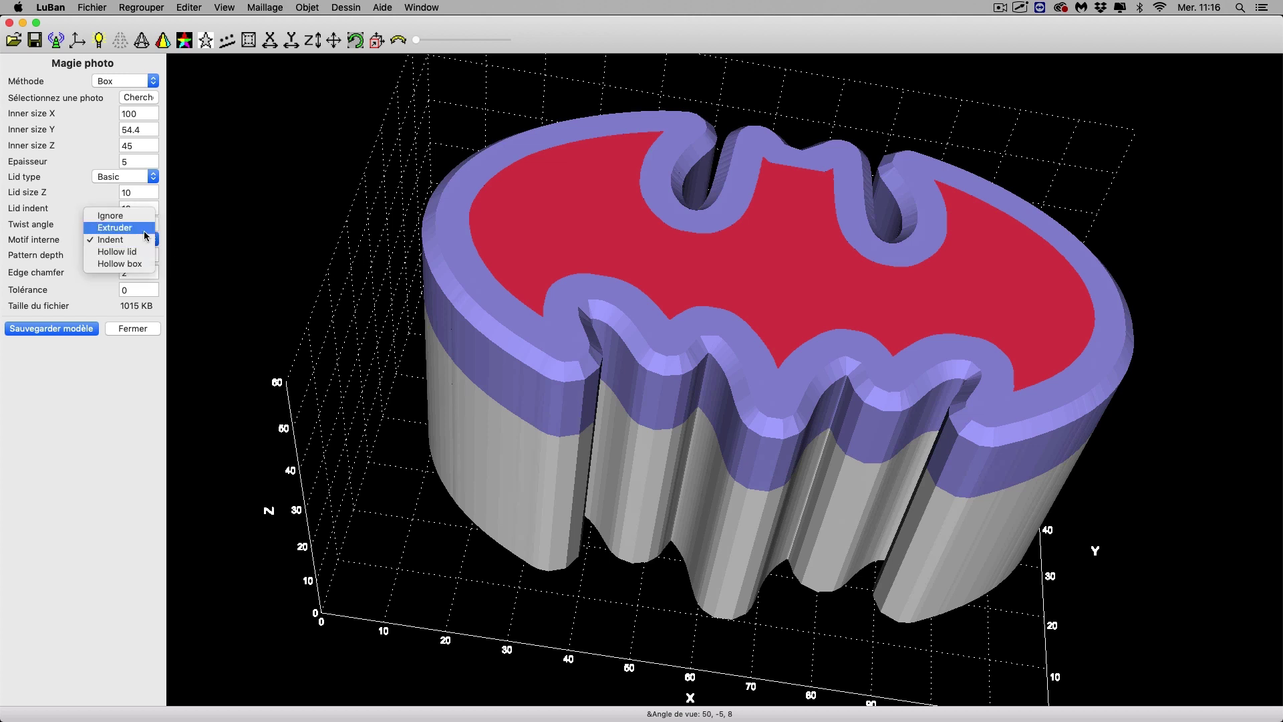
pyautogui.click(114, 227)
pyautogui.moveTo(376, 283); pyautogui.dragTo(439, 284)
pyautogui.scroll(3, 438, 283)
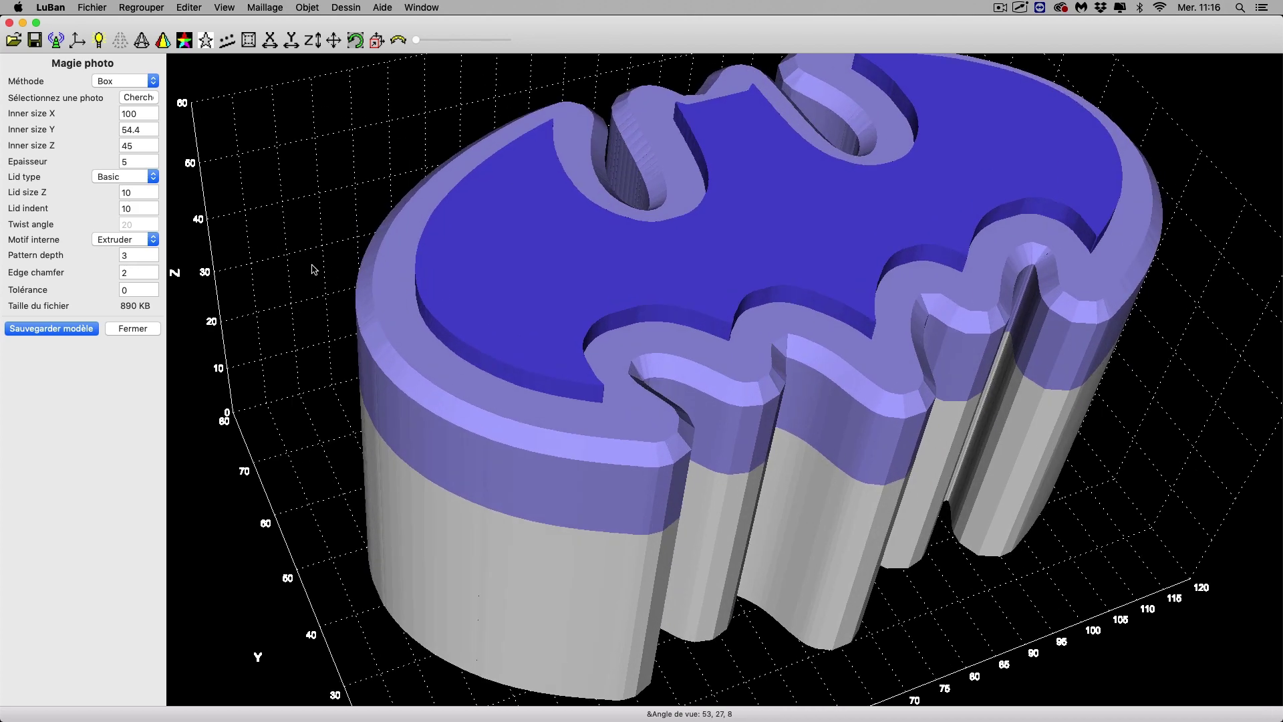
# Inspect the extruded bat pattern from a lower angle and try the Indent inner pattern on the lid
pyautogui.moveTo(314, 269); pyautogui.dragTo(291, 189)
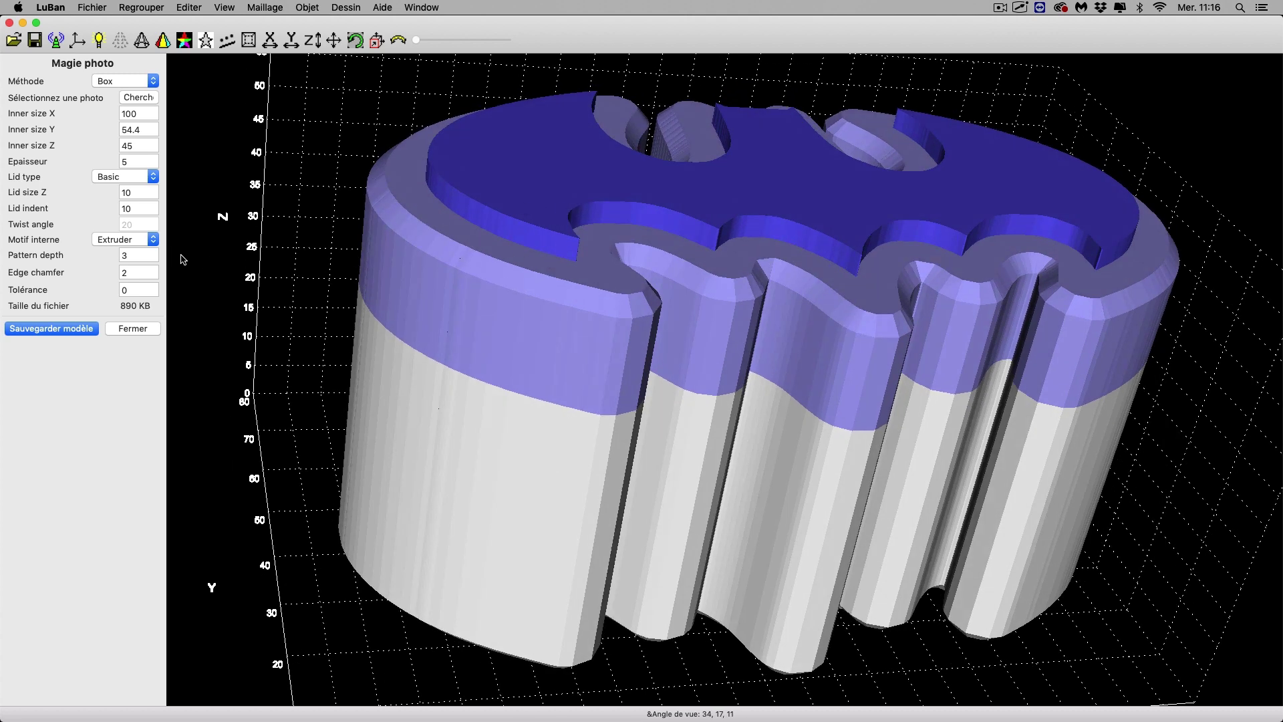
pyautogui.click(149, 241)
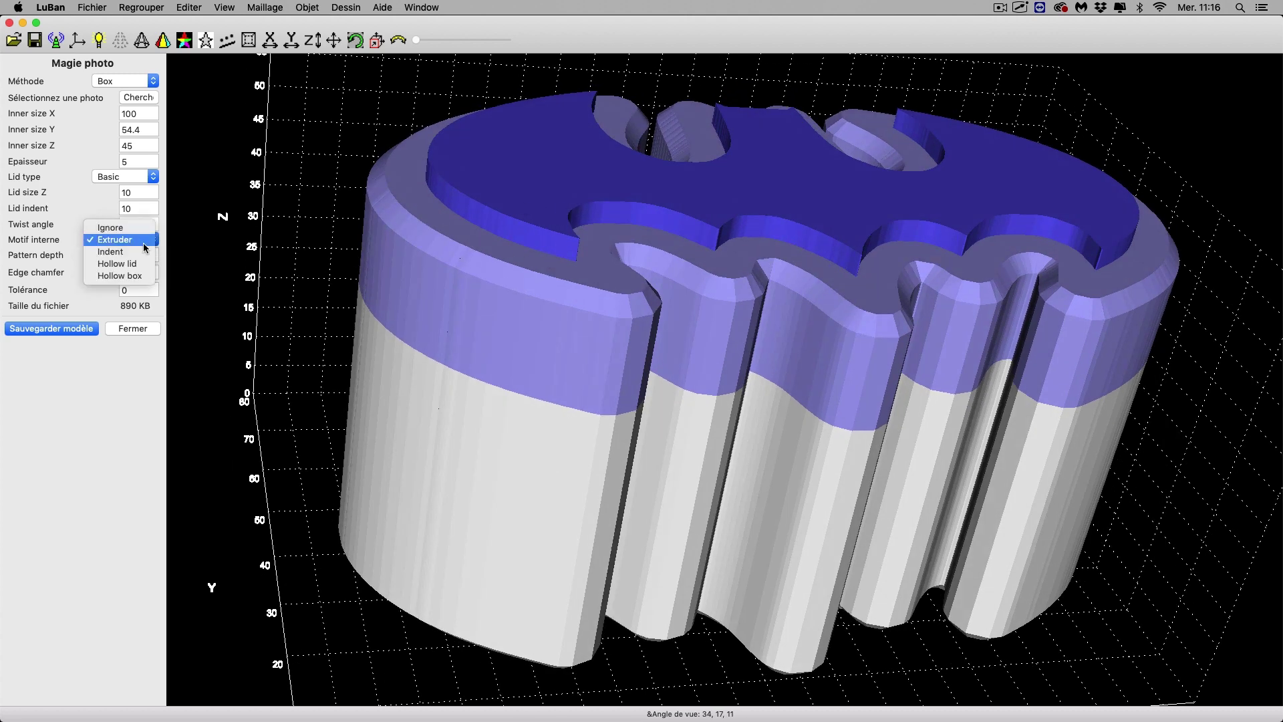
pyautogui.click(142, 250)
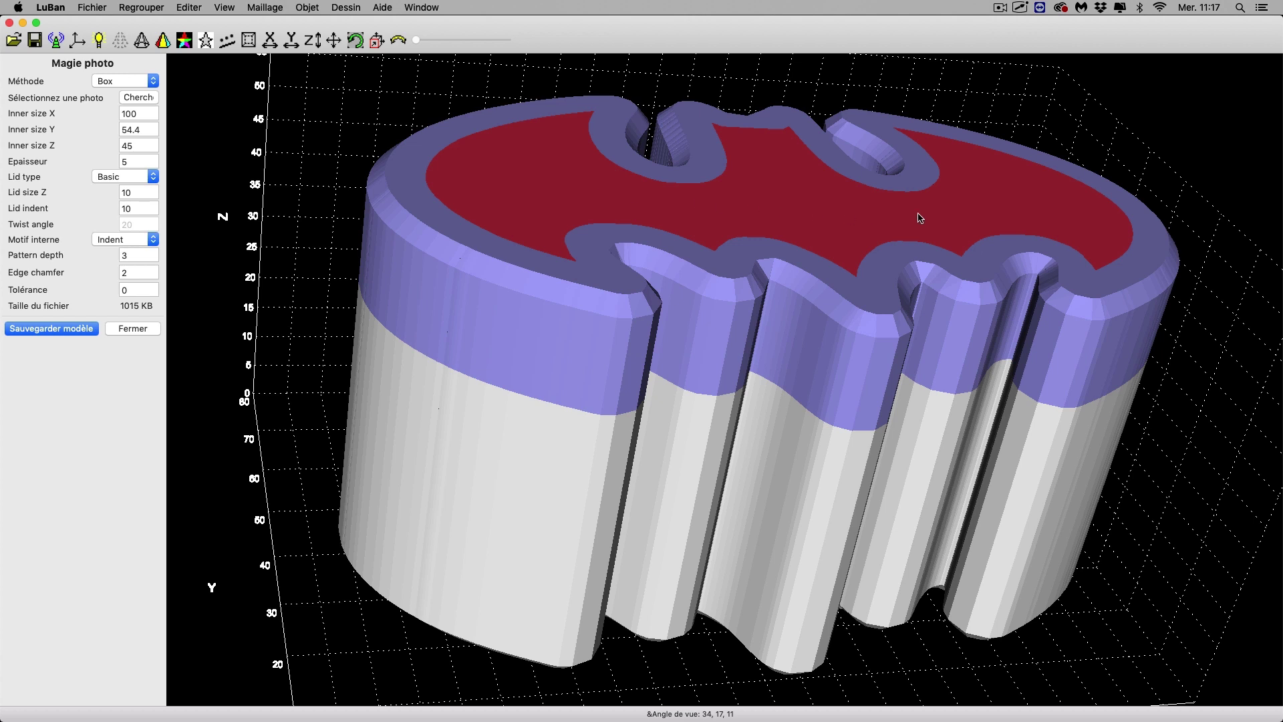
# Try the Hollow lid inner pattern and inspect the opened lid from above and at an angle
pyautogui.click(151, 243)
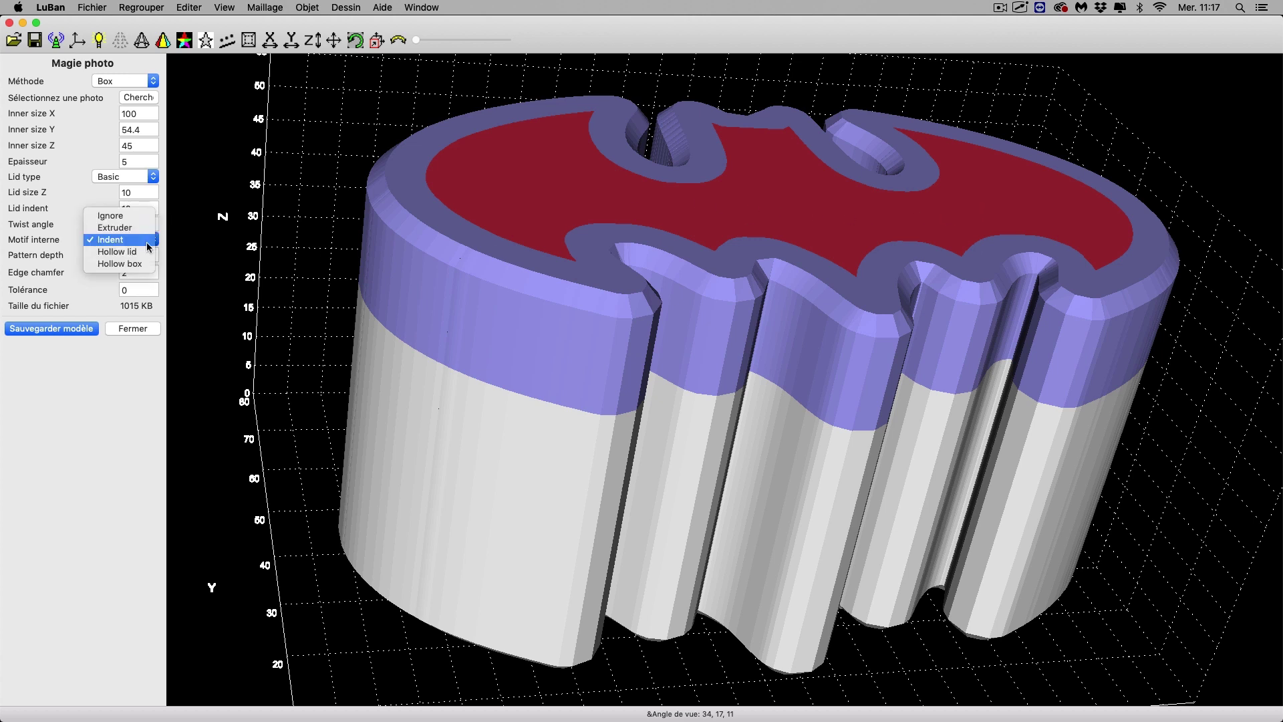
pyautogui.click(137, 254)
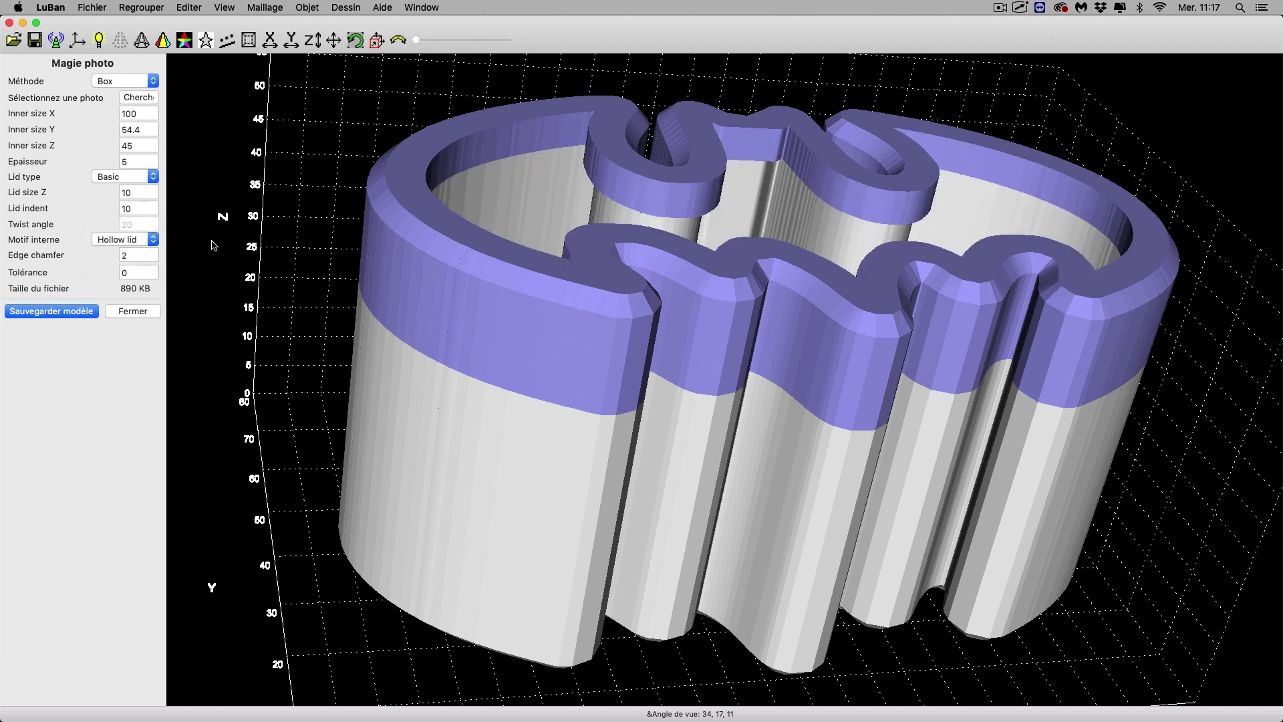
pyautogui.moveTo(213, 245); pyautogui.dragTo(202, 334)
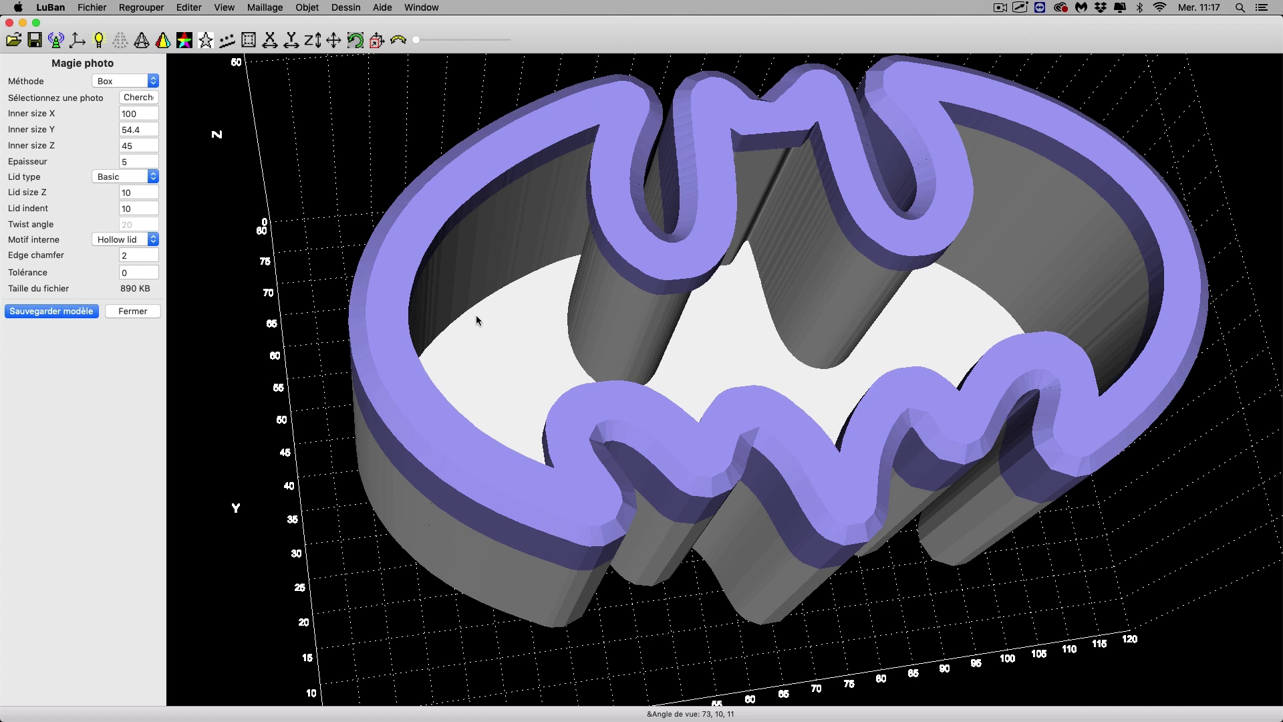
pyautogui.moveTo(475, 320); pyautogui.dragTo(467, 267)
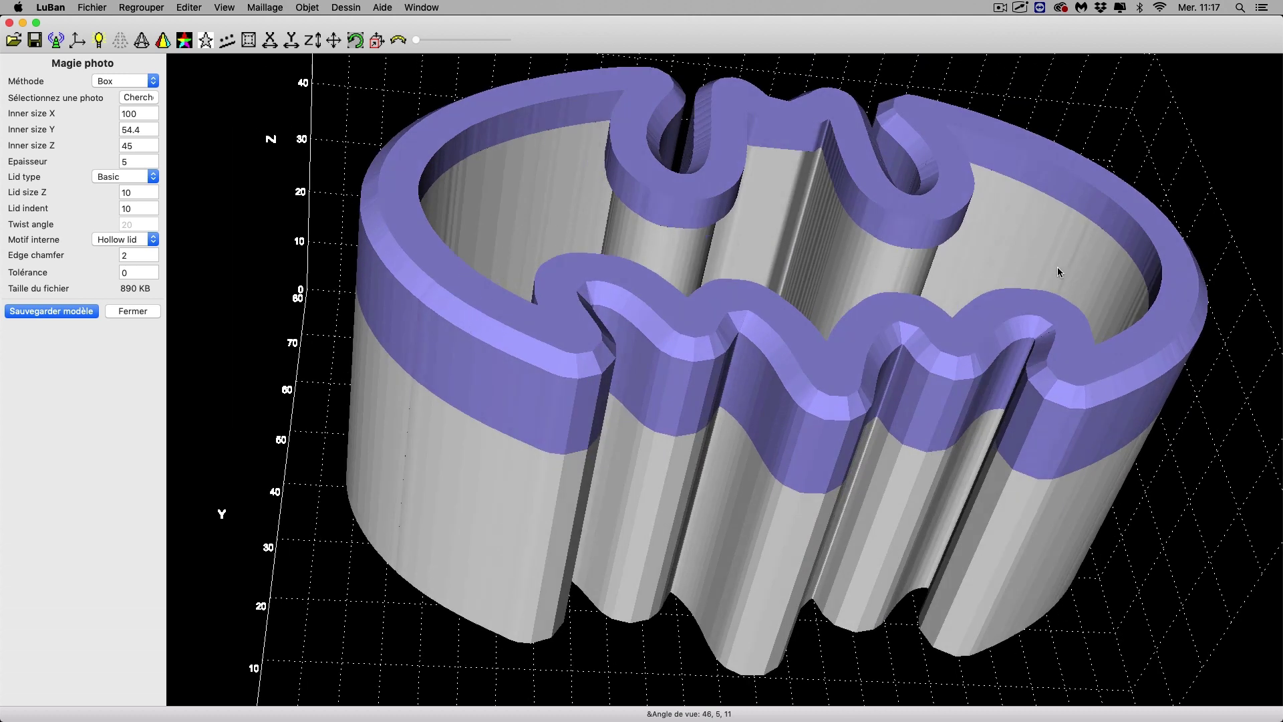
# Try the Hollow box inner pattern and look down through the hollowed box from above
pyautogui.click(154, 241)
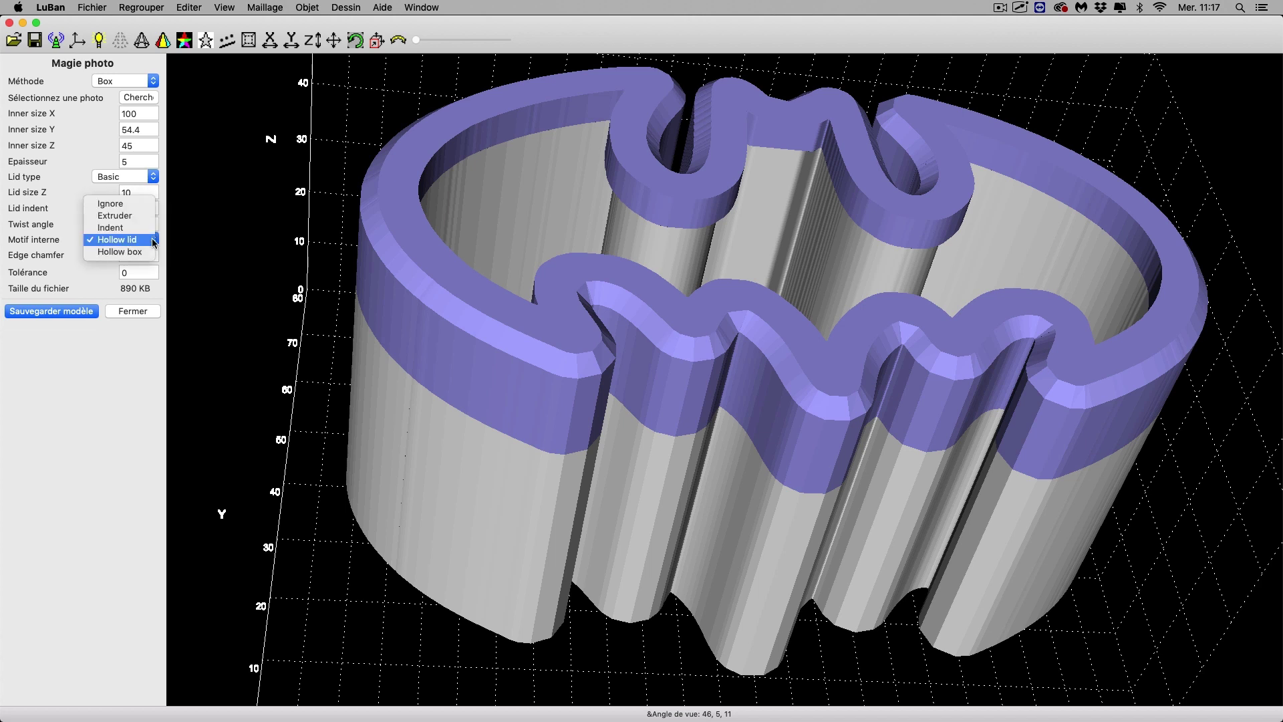
pyautogui.click(147, 251)
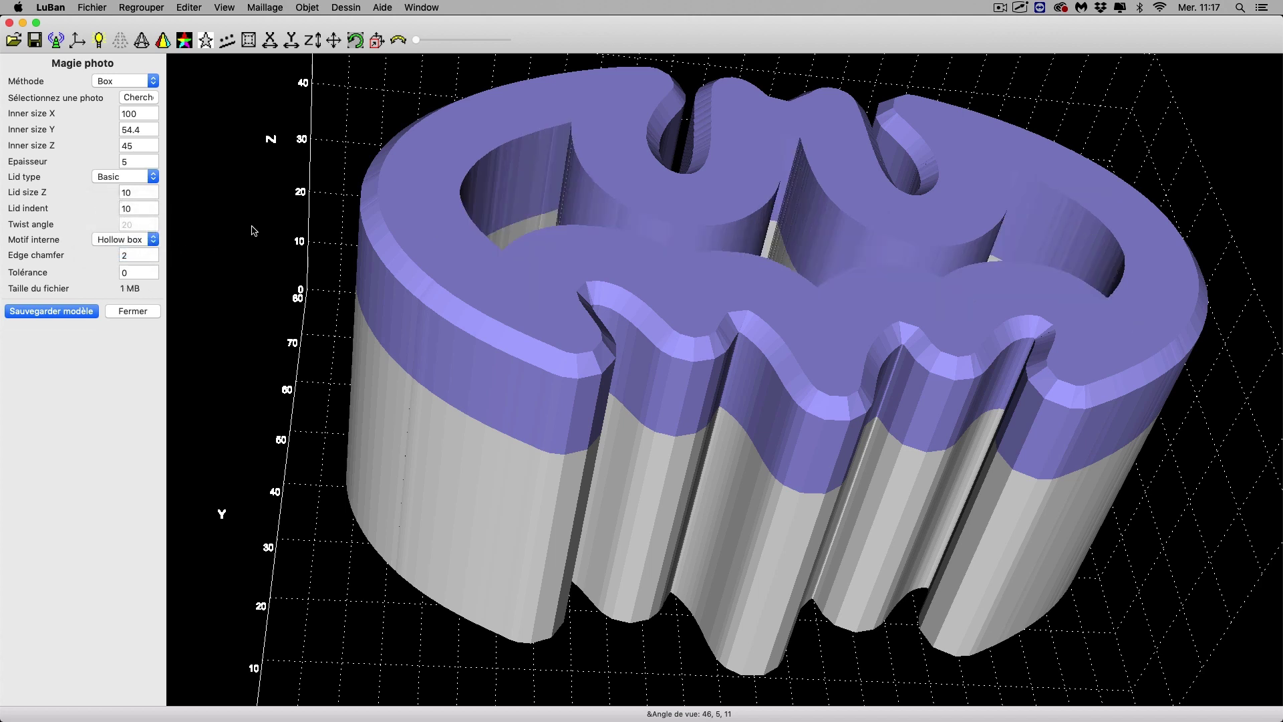
pyautogui.moveTo(253, 230); pyautogui.dragTo(207, 304)
# Return the inner pattern to Indent and inspect the sunken bat shape on the lid
pyautogui.click(133, 246)
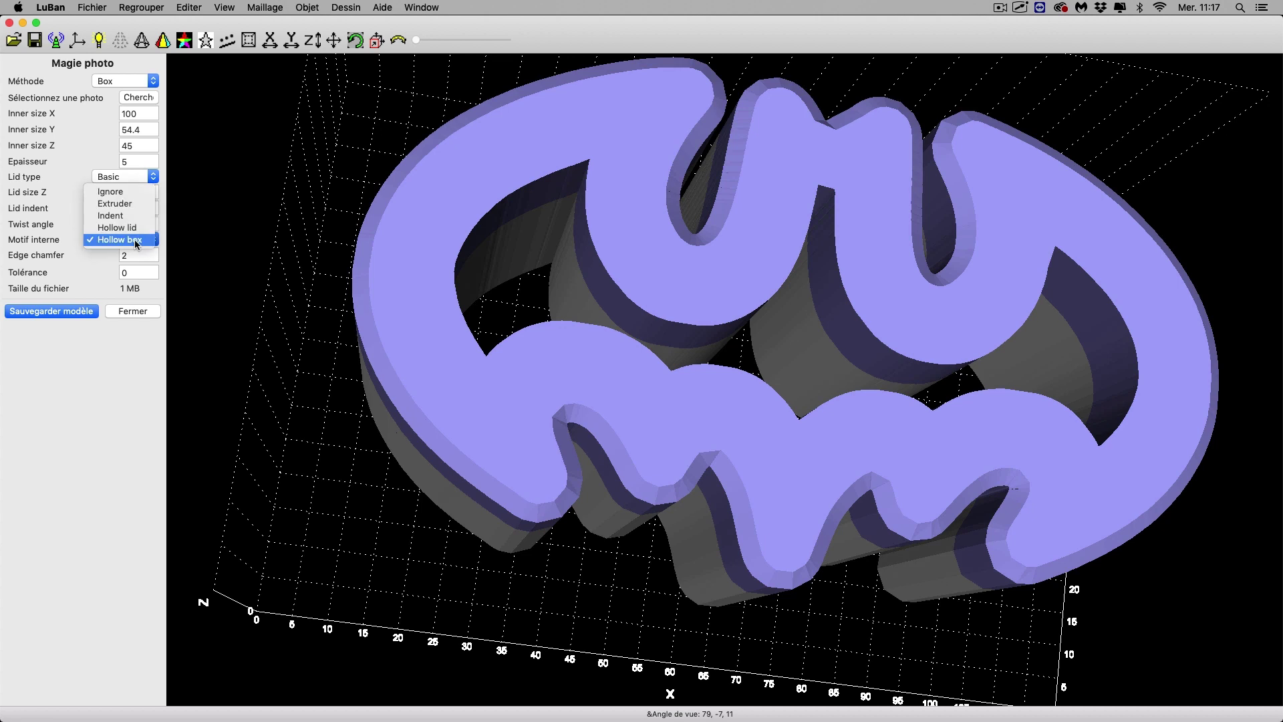
pyautogui.click(130, 241)
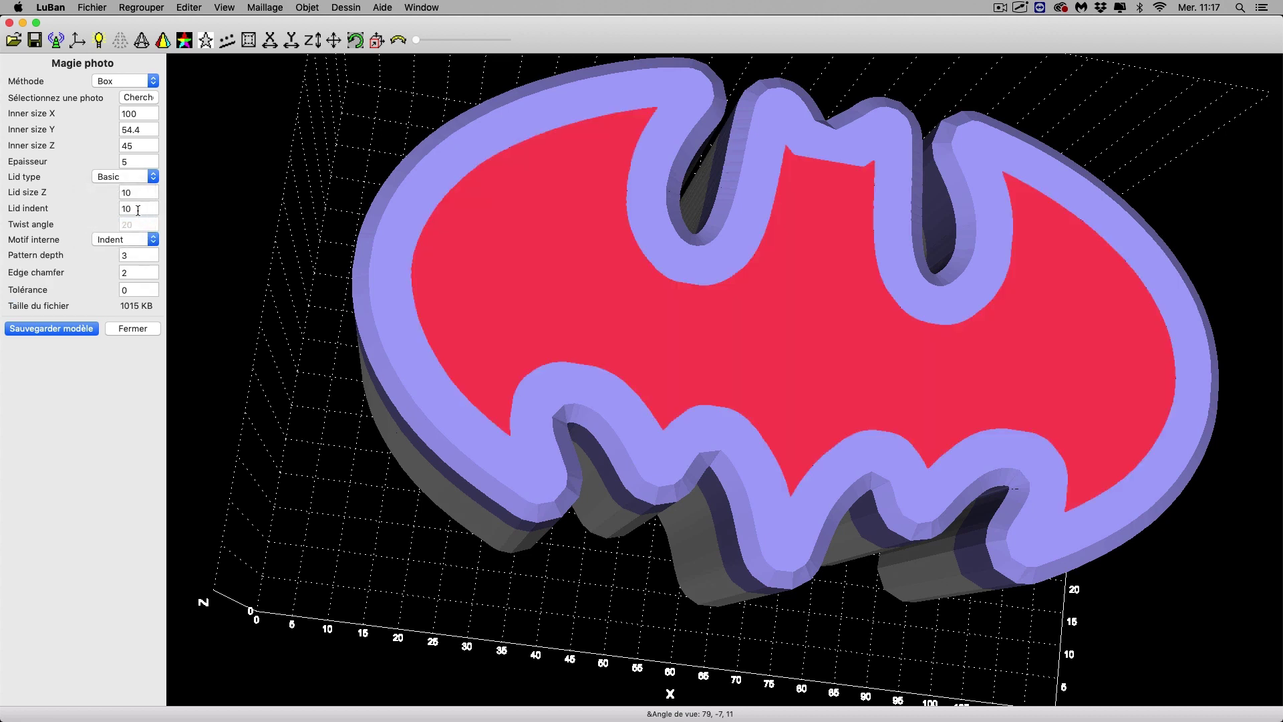
pyautogui.moveTo(221, 287); pyautogui.dragTo(251, 261)
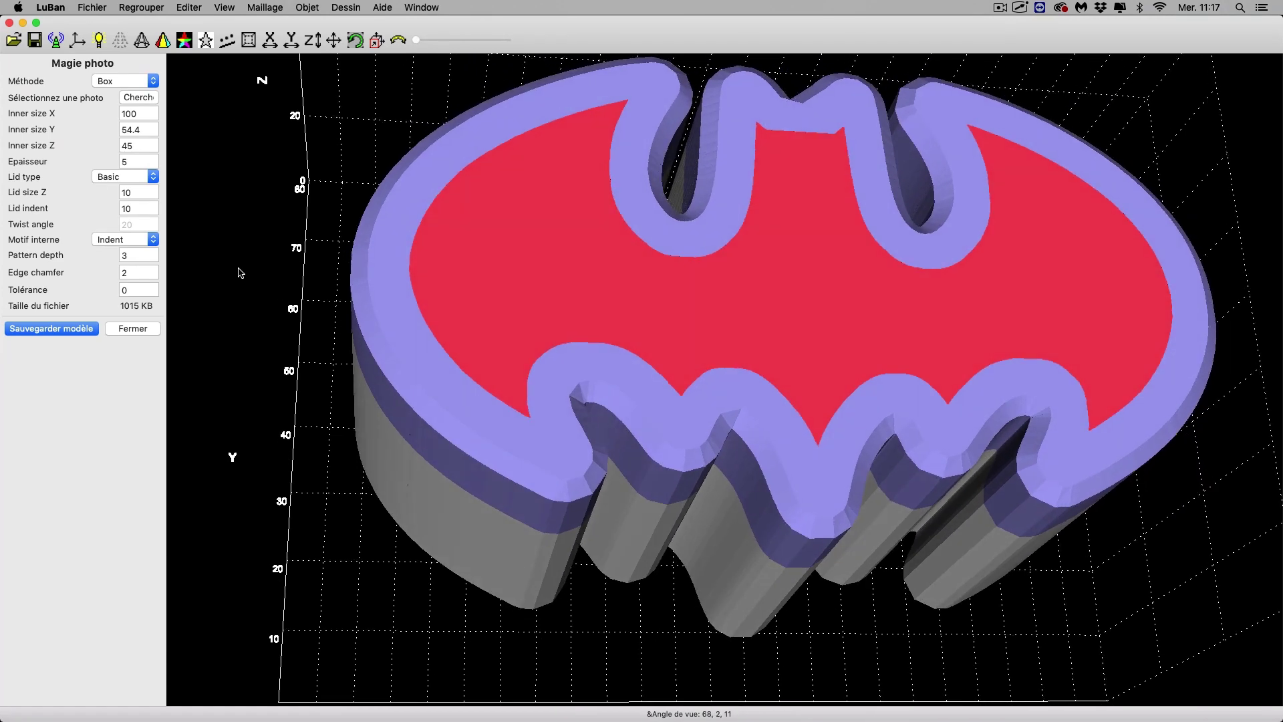
# Compare the previews of logo batman4.jpg and logo batman5.jpg, and load logo batman5.jpg as the source photo
pyautogui.click(137, 98)
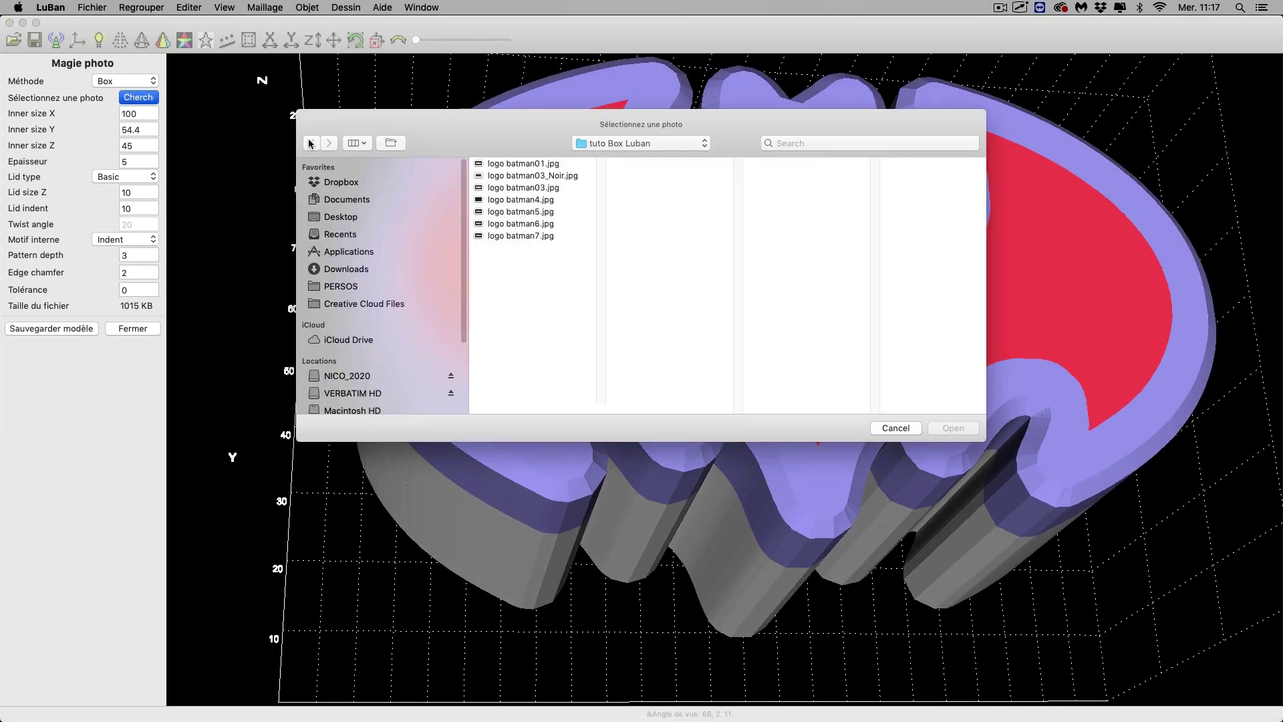
pyautogui.click(502, 200)
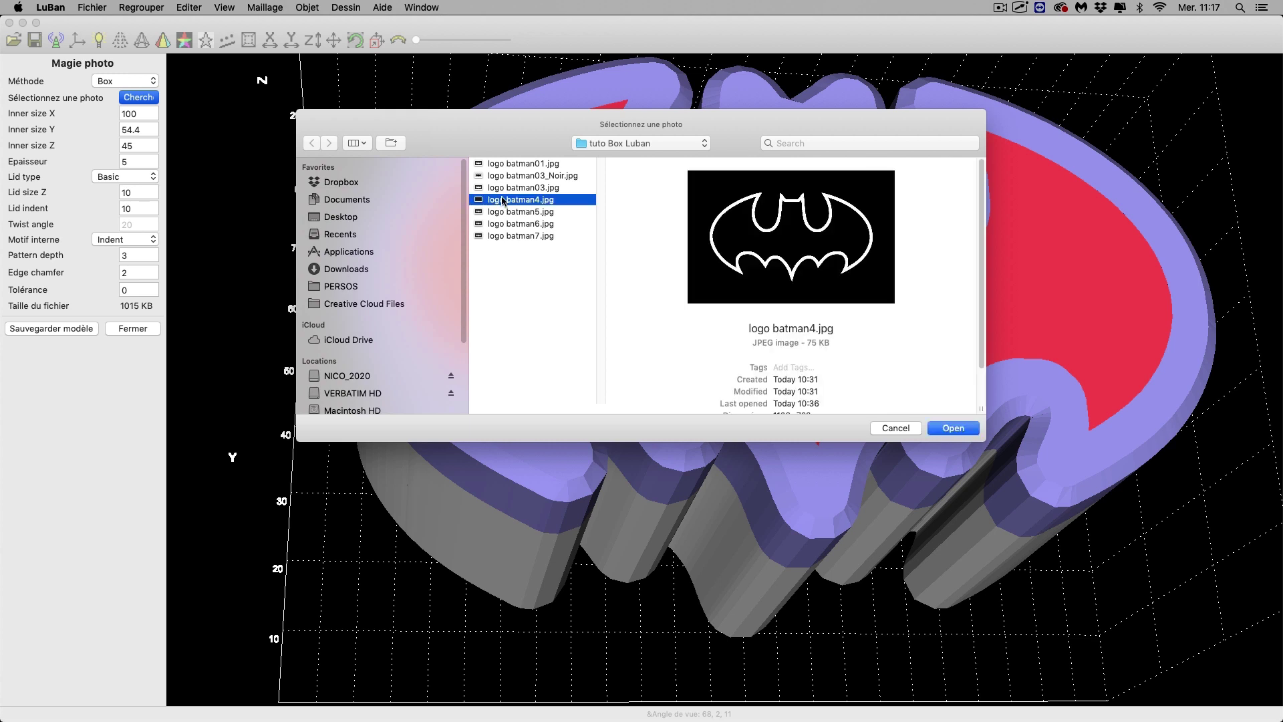
pyautogui.click(503, 213)
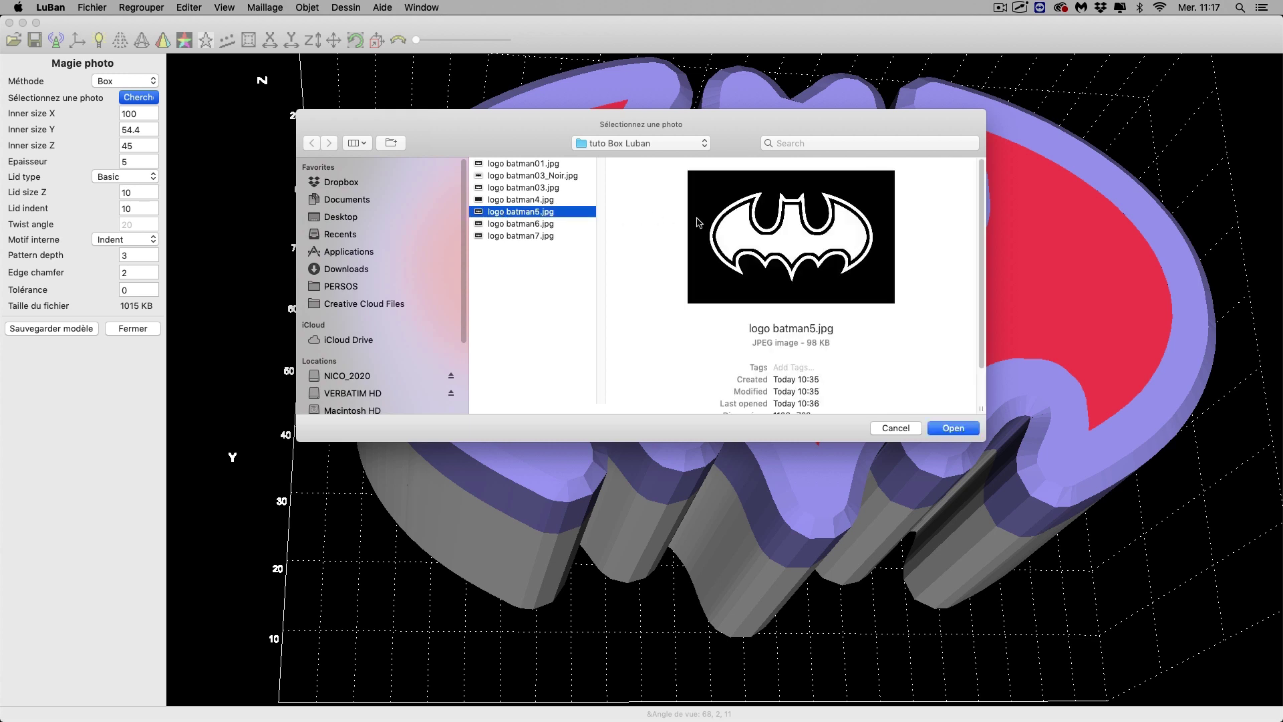
pyautogui.click(950, 428)
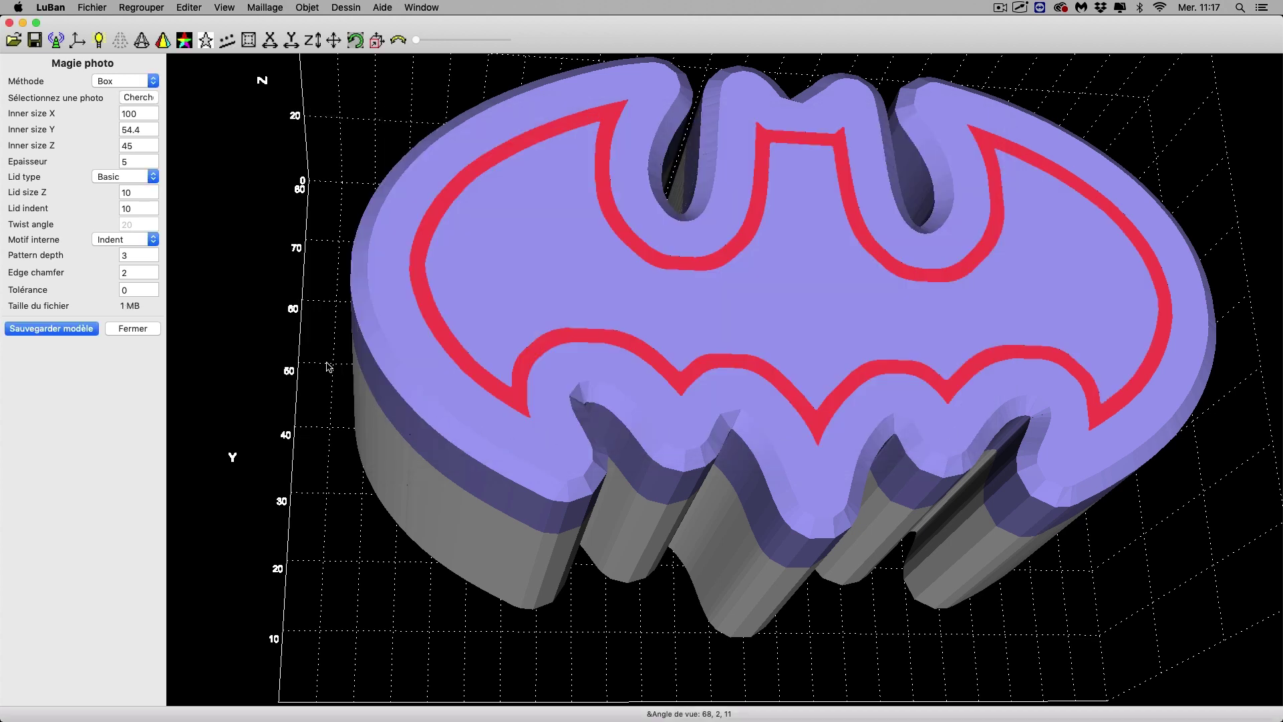
# Switch to Preview to examine logo batman4.jpg in a smaller window beside the box model, and close the image
pyautogui.click(151, 99)
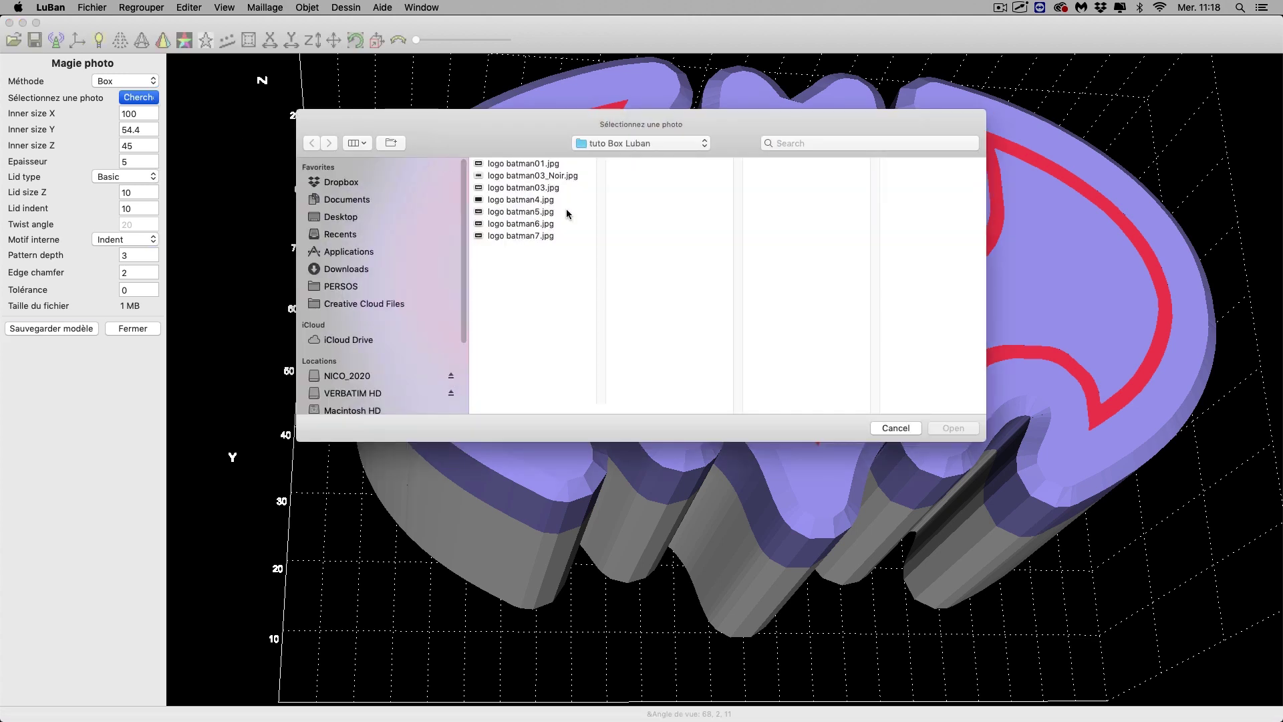
pyautogui.click(893, 428)
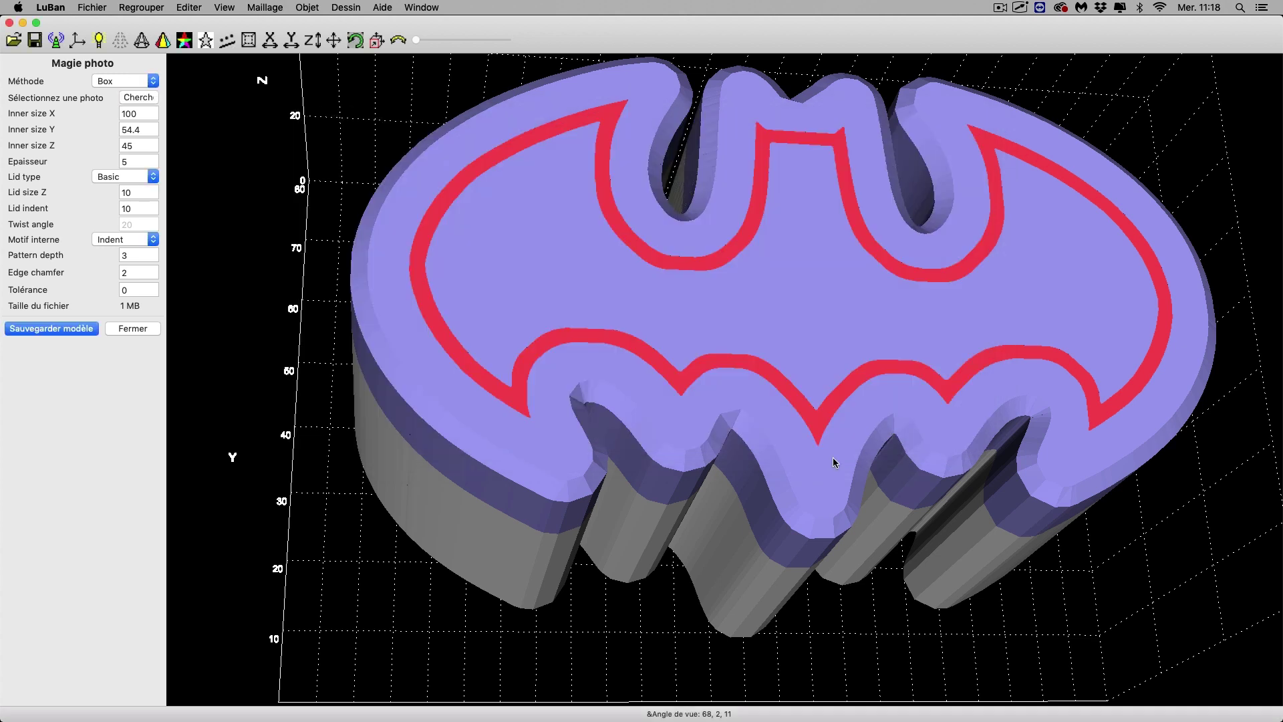
pyautogui.moveTo(783, 721)
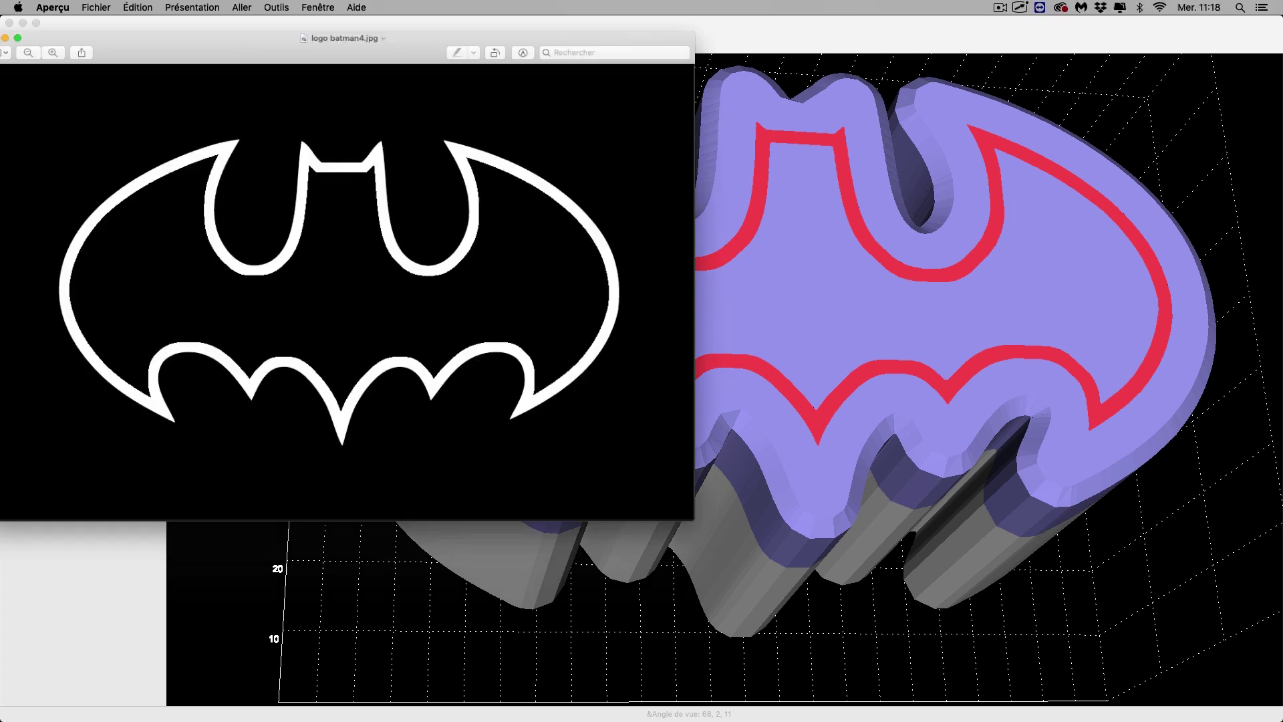
pyautogui.moveTo(278, 29); pyautogui.dragTo(310, 92)
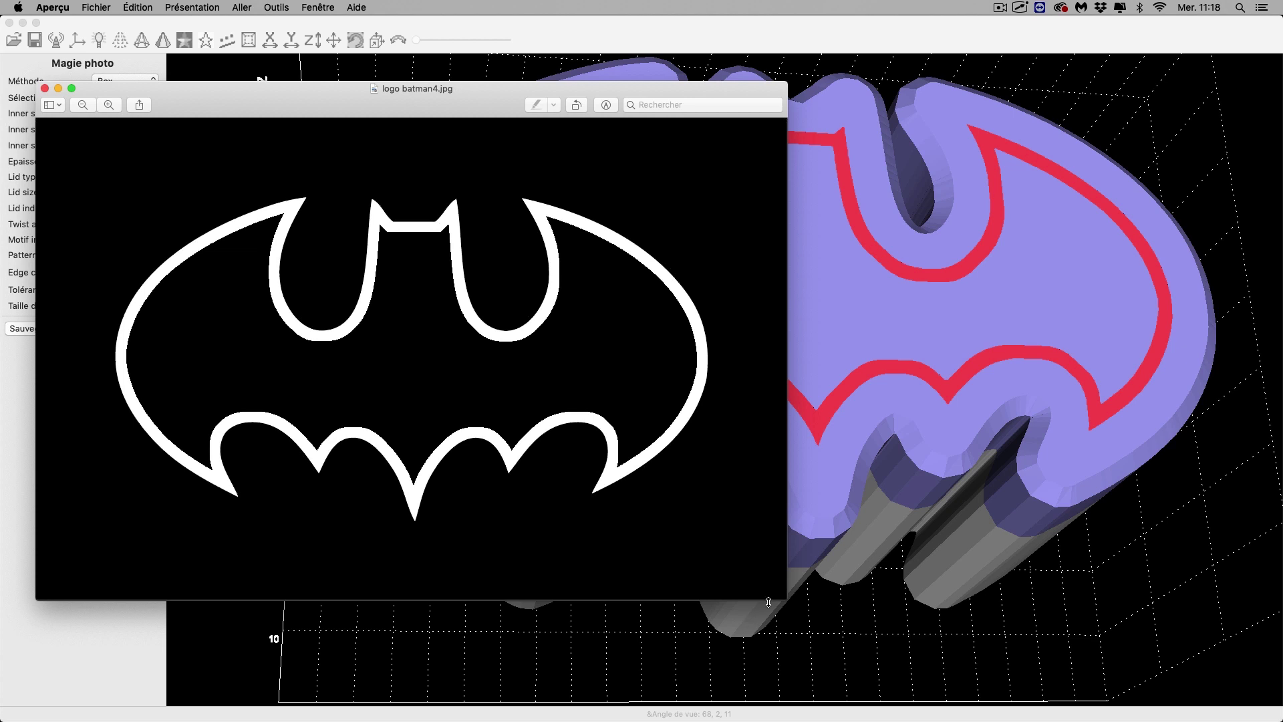
pyautogui.moveTo(780, 596); pyautogui.dragTo(396, 453)
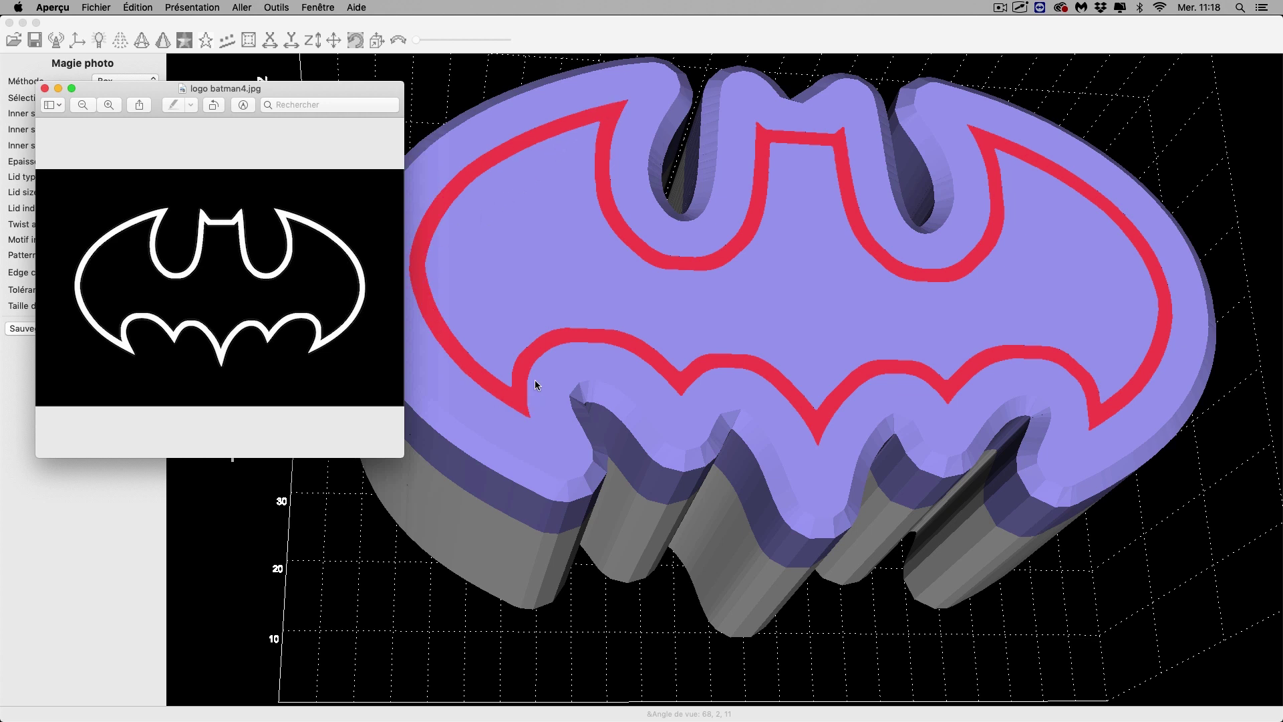
pyautogui.doubleClick(361, 89)
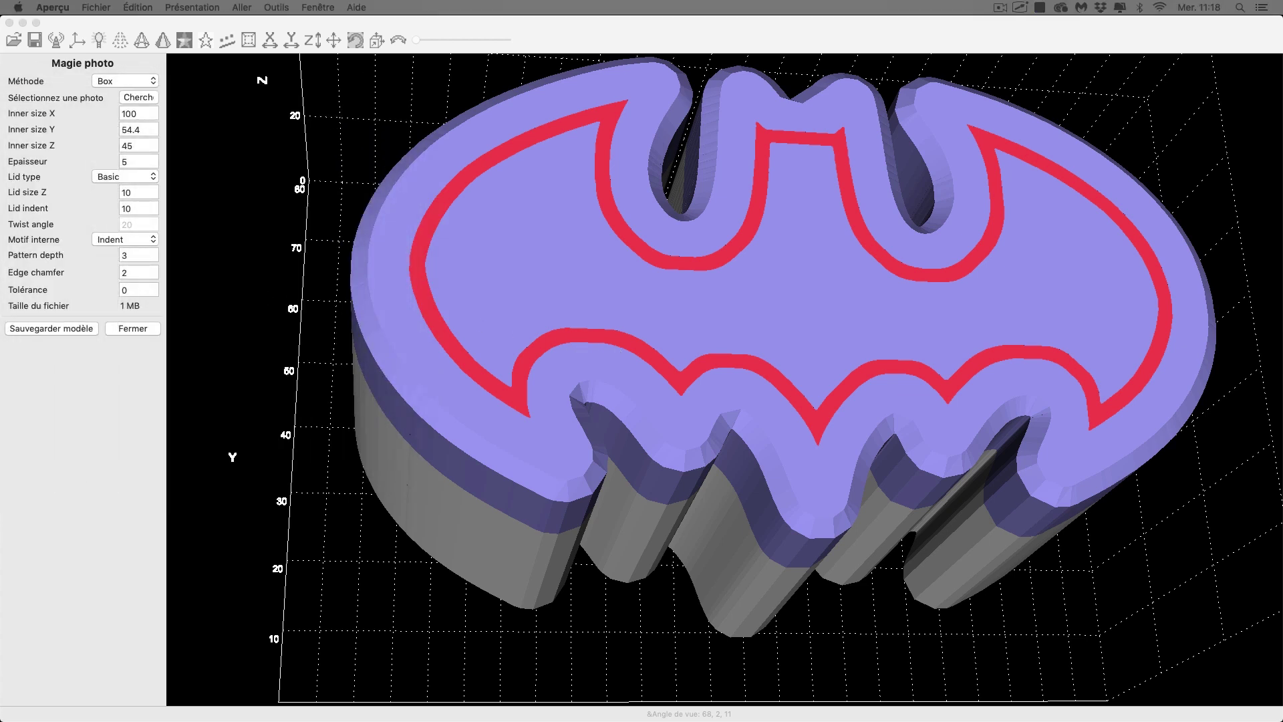
# Select logo batman5.jpg as the source photo again, examine the image in Preview, and close it
pyautogui.click(147, 98)
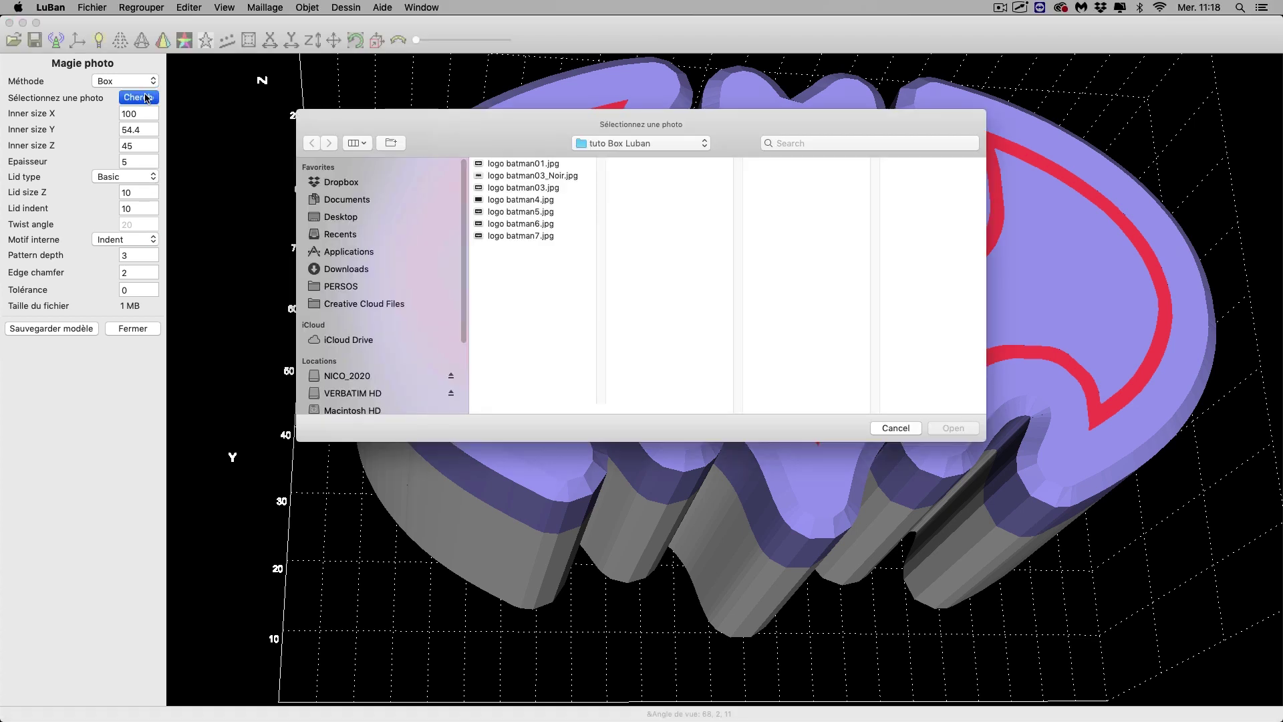
pyautogui.click(521, 213)
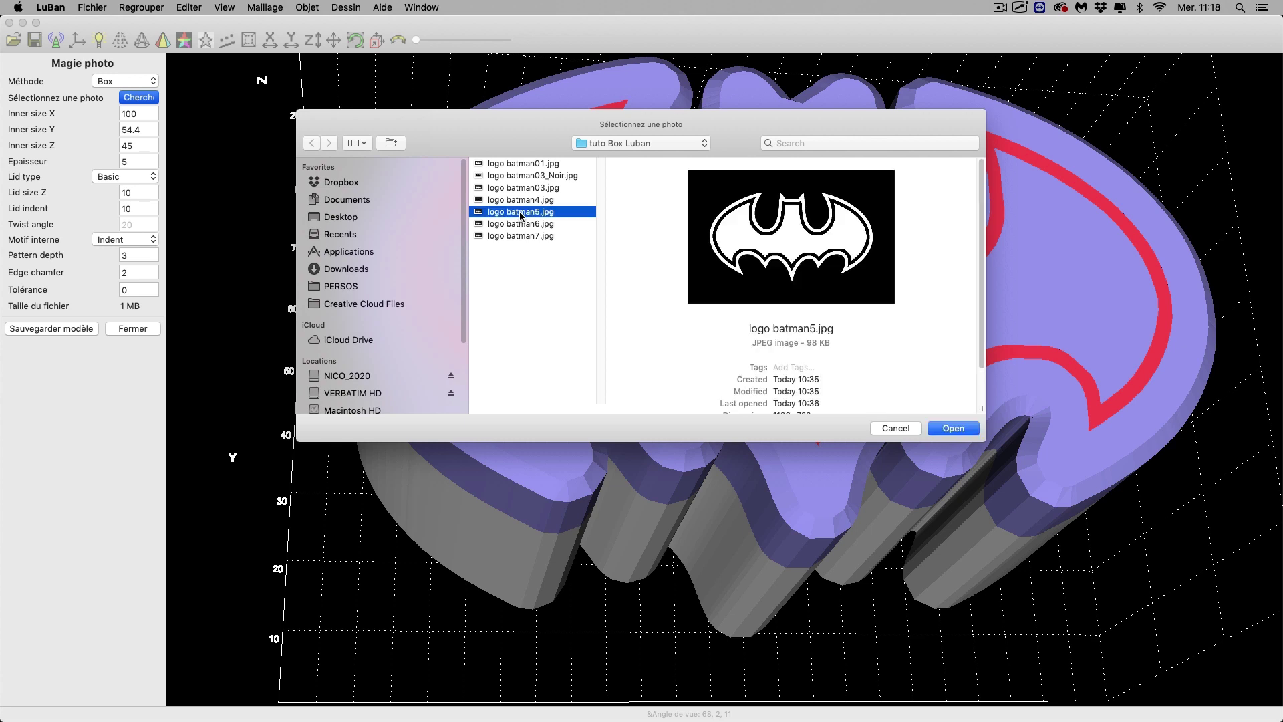
pyautogui.click(957, 428)
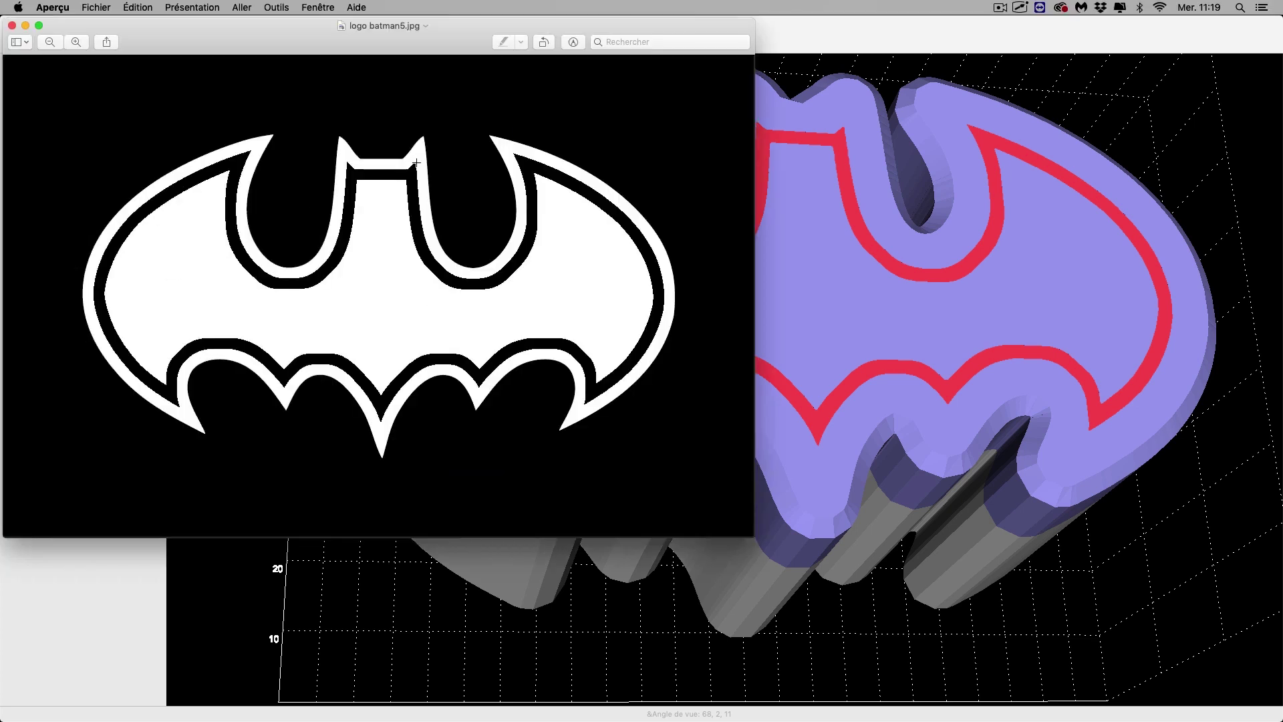
pyautogui.press('super+w')
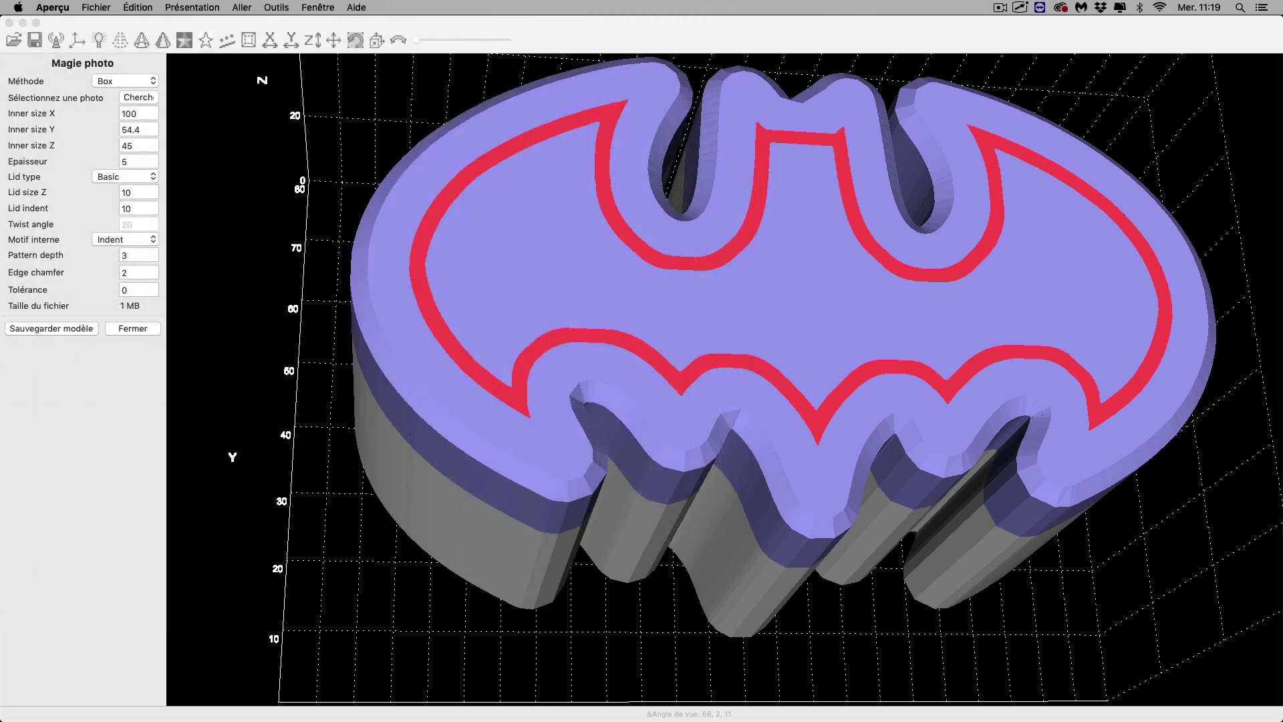
# Set the inner pattern to Extruder and inspect the raised bat outline on the lid from a lower angle
pyautogui.click(118, 238)
pyautogui.click(118, 231)
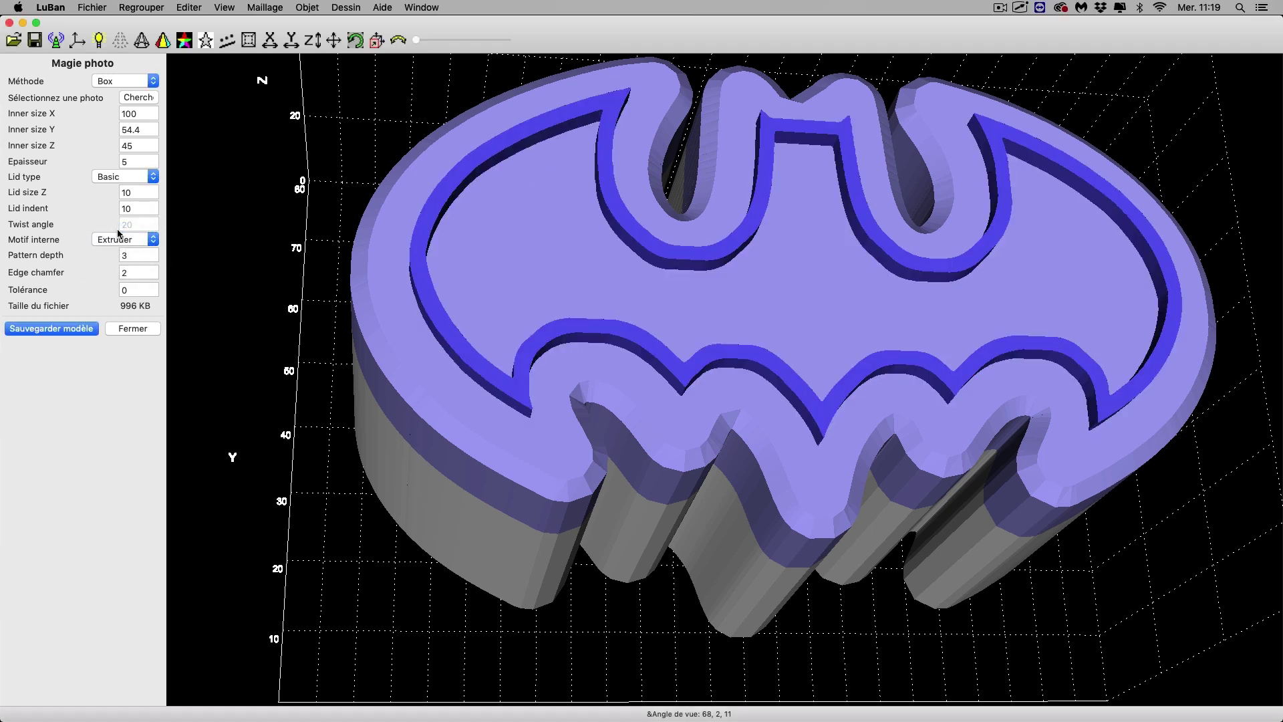
pyautogui.moveTo(361, 336); pyautogui.dragTo(372, 280)
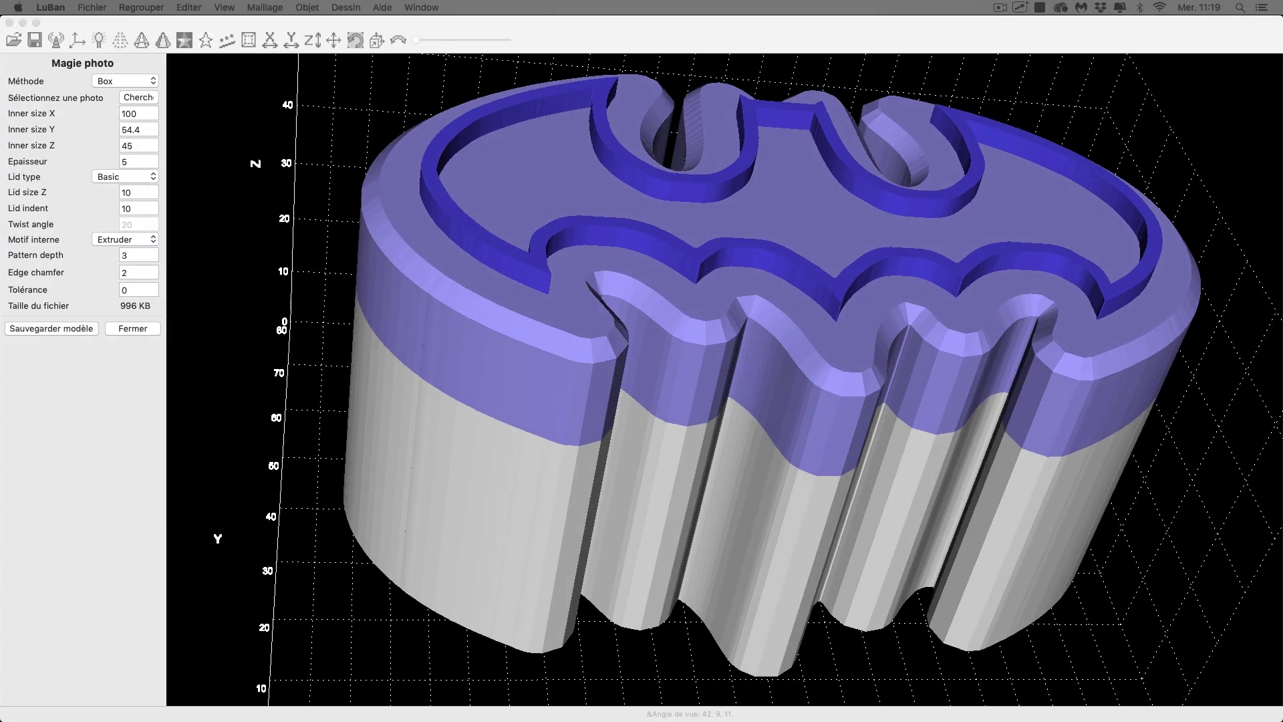
# Load logo batman6.jpg as the source photo and inspect the segmented bat outline on the lid from above
pyautogui.click(147, 98)
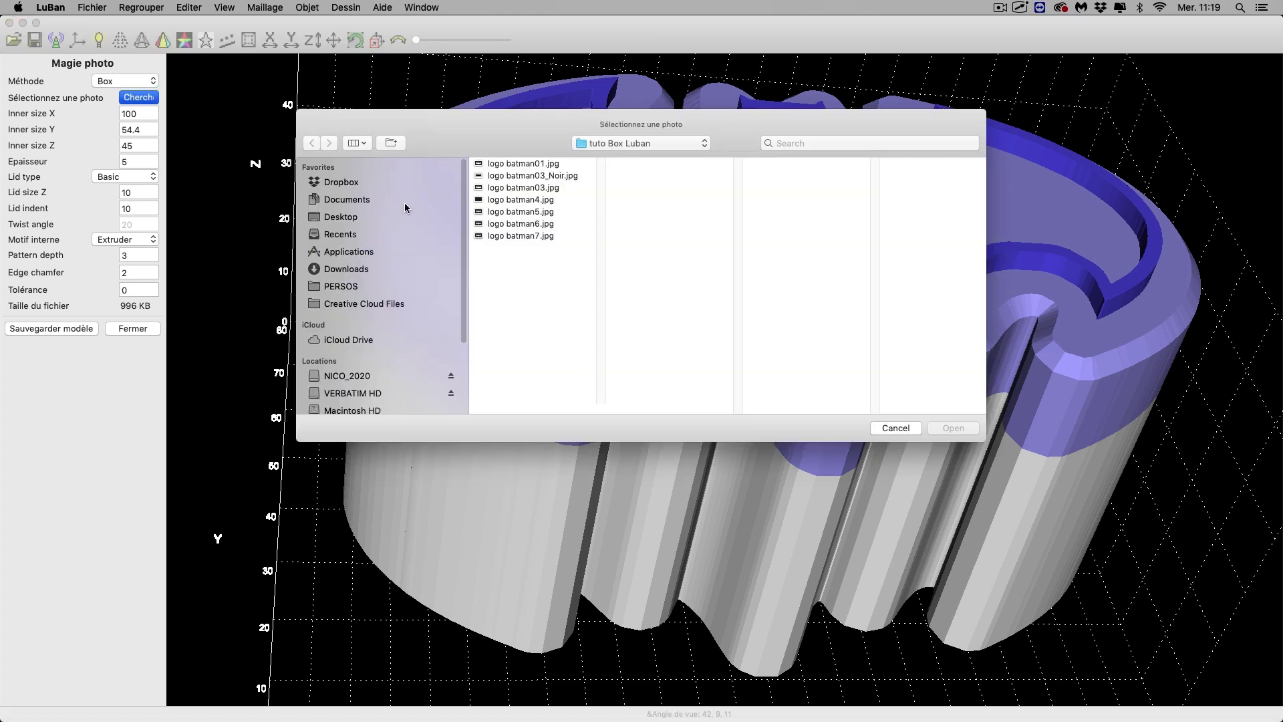
pyautogui.click(528, 225)
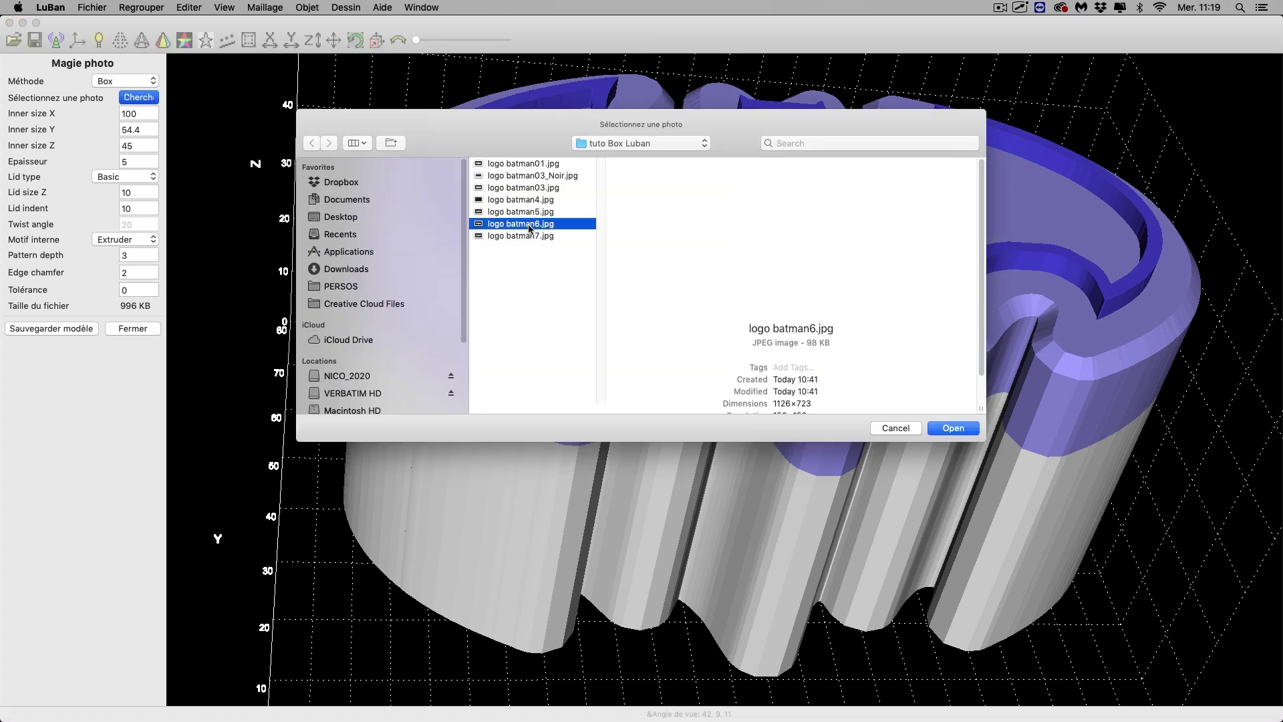
pyautogui.click(950, 434)
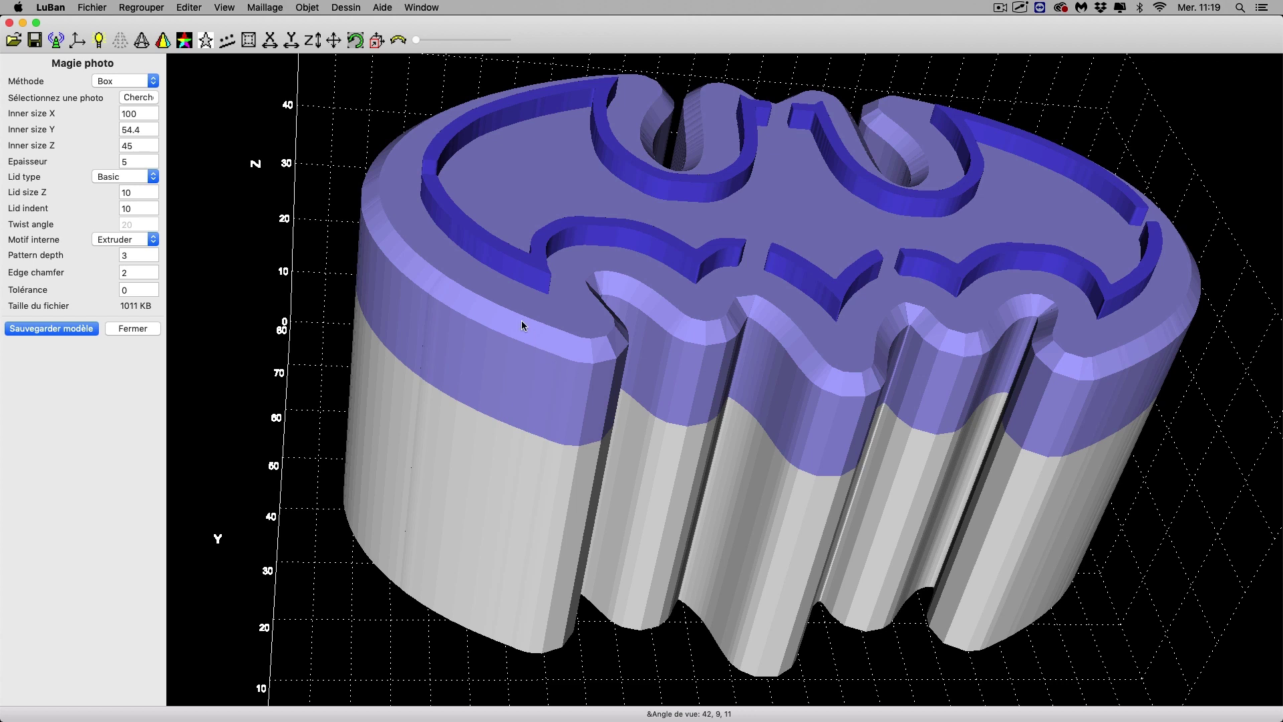
pyautogui.moveTo(522, 325); pyautogui.dragTo(501, 393)
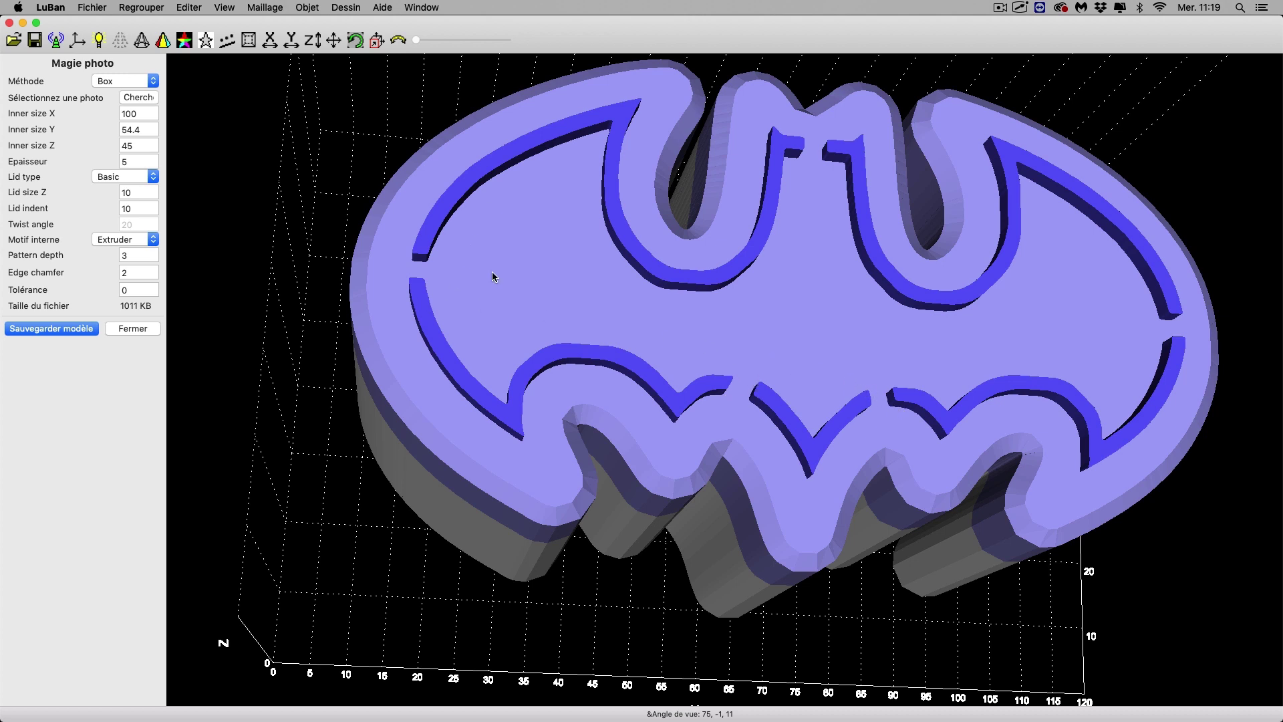
# Try the Indent inner pattern on the segmented bat outline and switch the inner pattern to Hollow lid
pyautogui.click(153, 241)
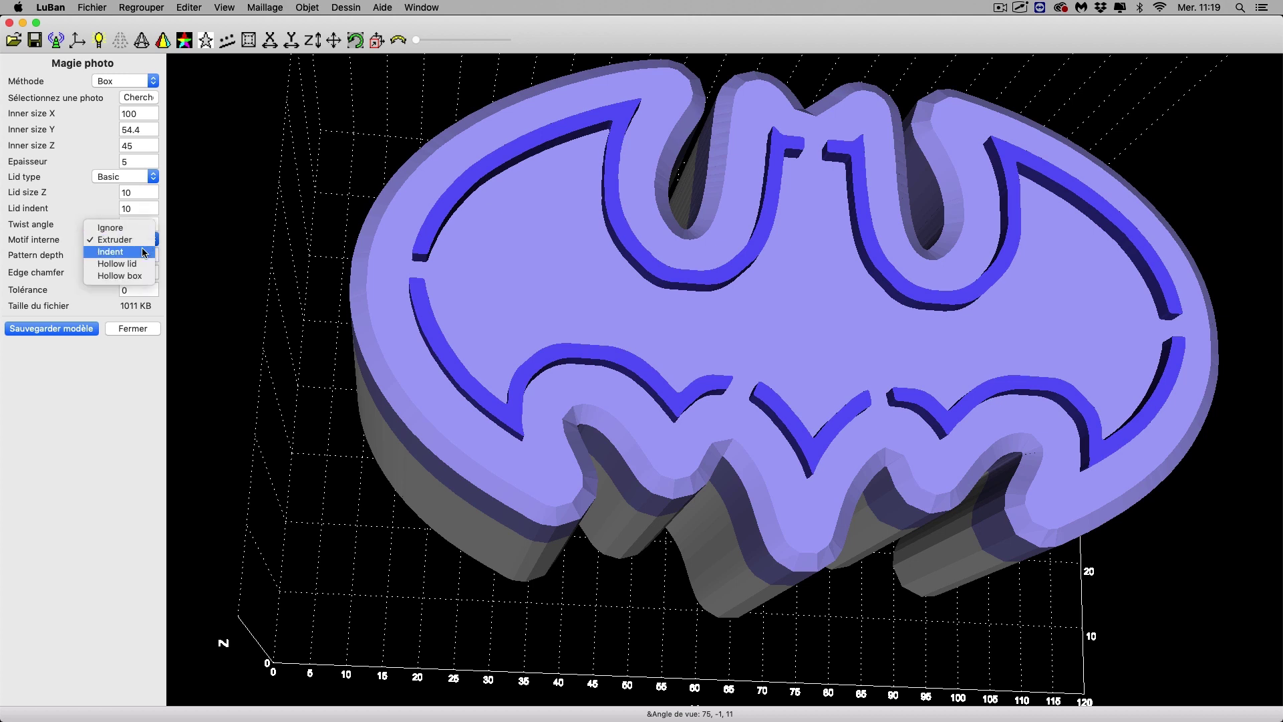
pyautogui.click(144, 253)
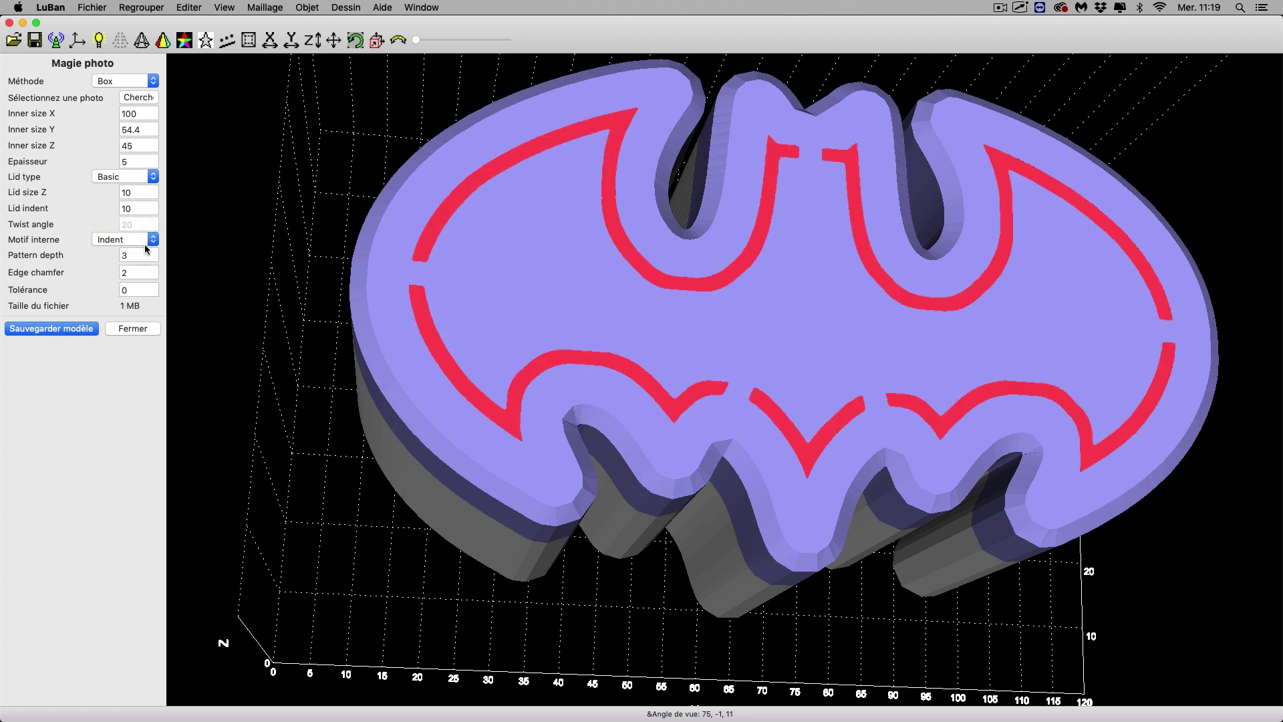
pyautogui.click(146, 243)
pyautogui.click(141, 251)
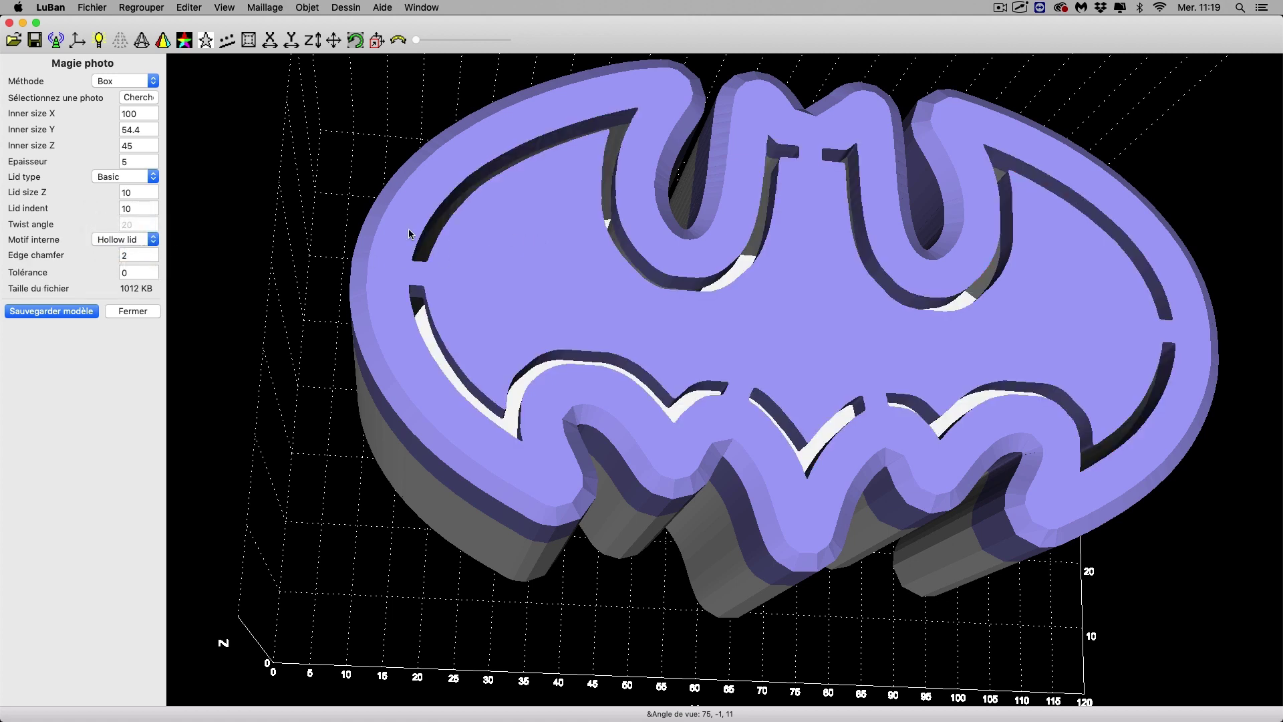
# Compare the hollow lid with the logo batman6.jpg image in Preview, close the image, and inspect the box from a lower angle
pyautogui.moveTo(330, 177); pyautogui.dragTo(325, 192)
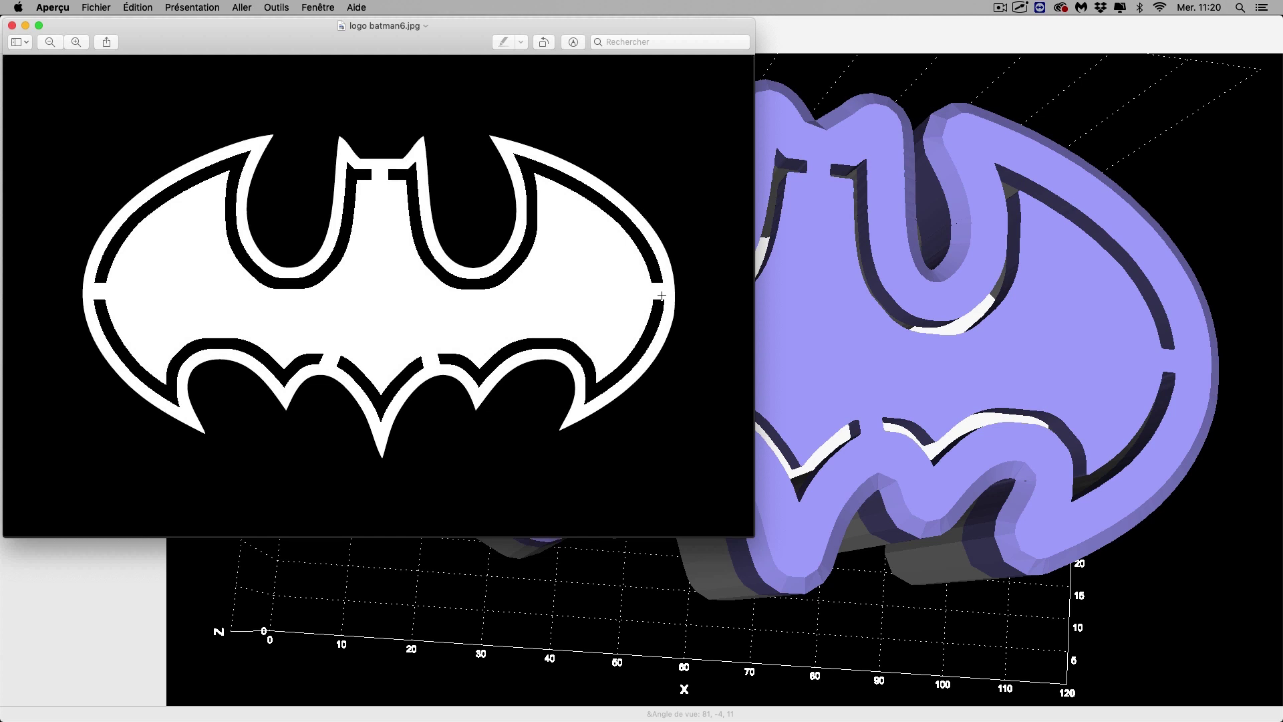
pyautogui.press('super+w')
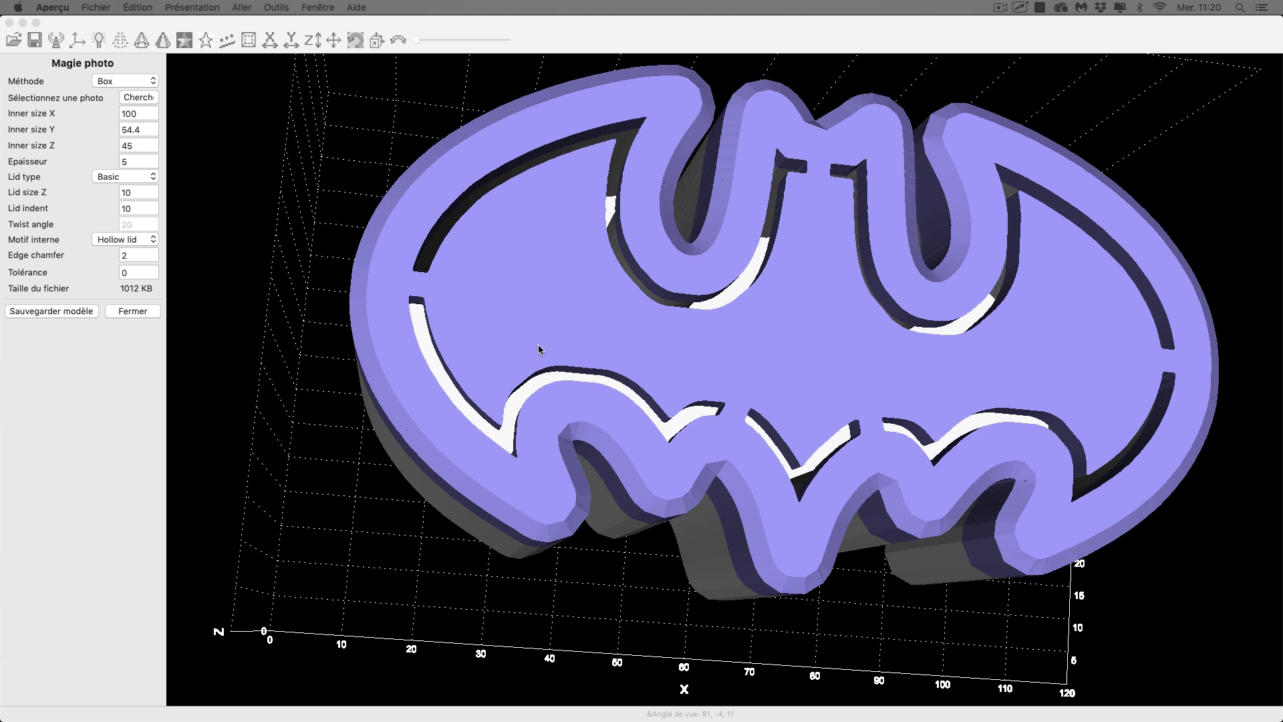
pyautogui.moveTo(717, 428); pyautogui.dragTo(745, 382)
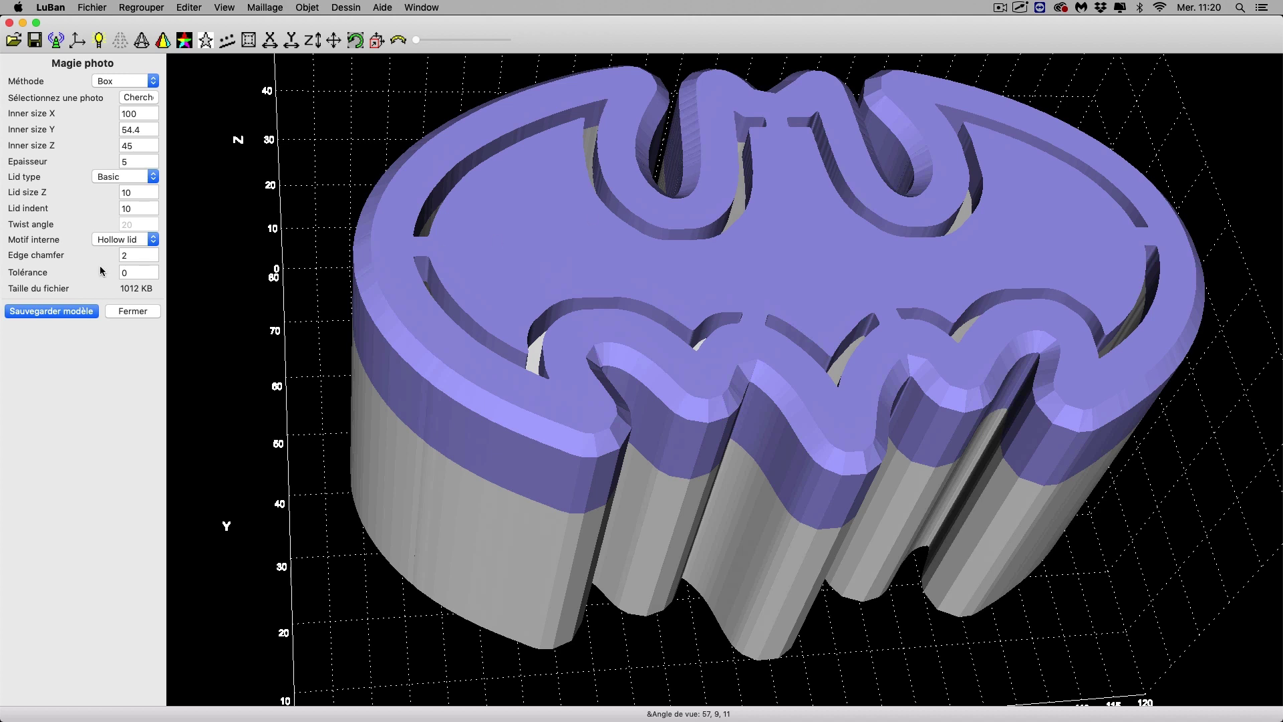
# Load logo batman5.jpg as the source photo and inspect the hollow lid's continuous bat outline from above and from the side
pyautogui.click(148, 101)
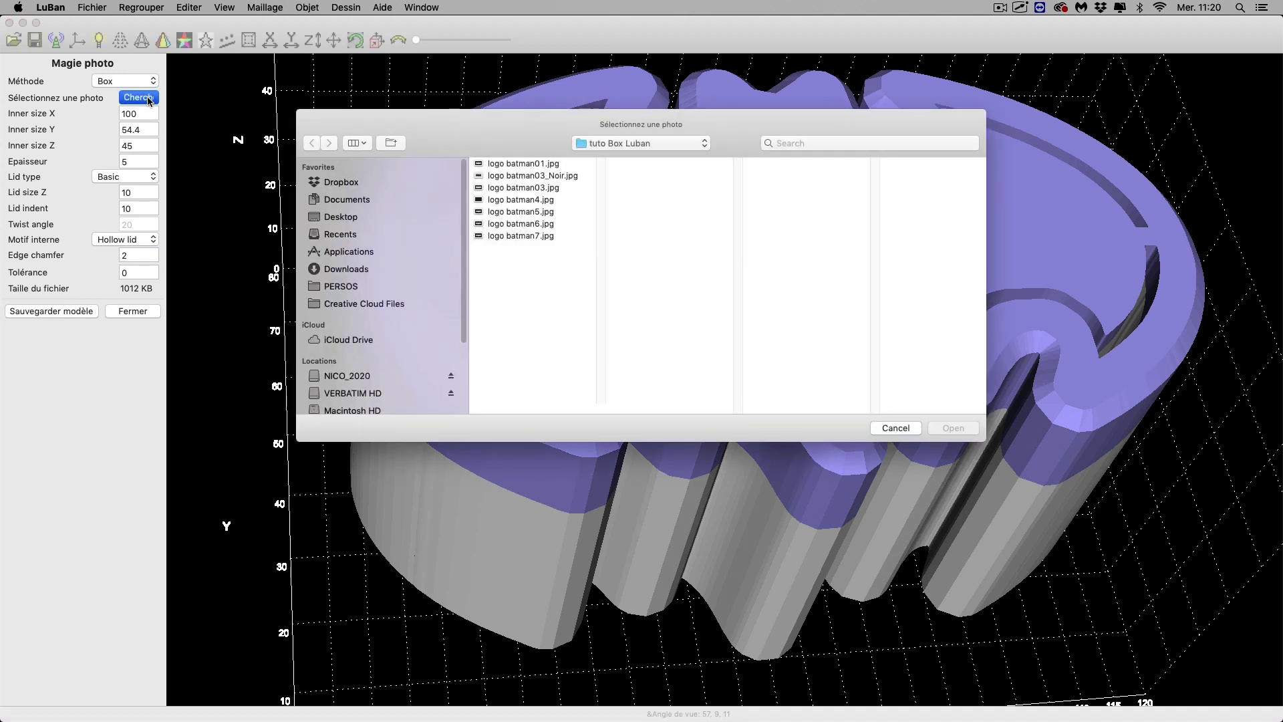
pyautogui.click(535, 212)
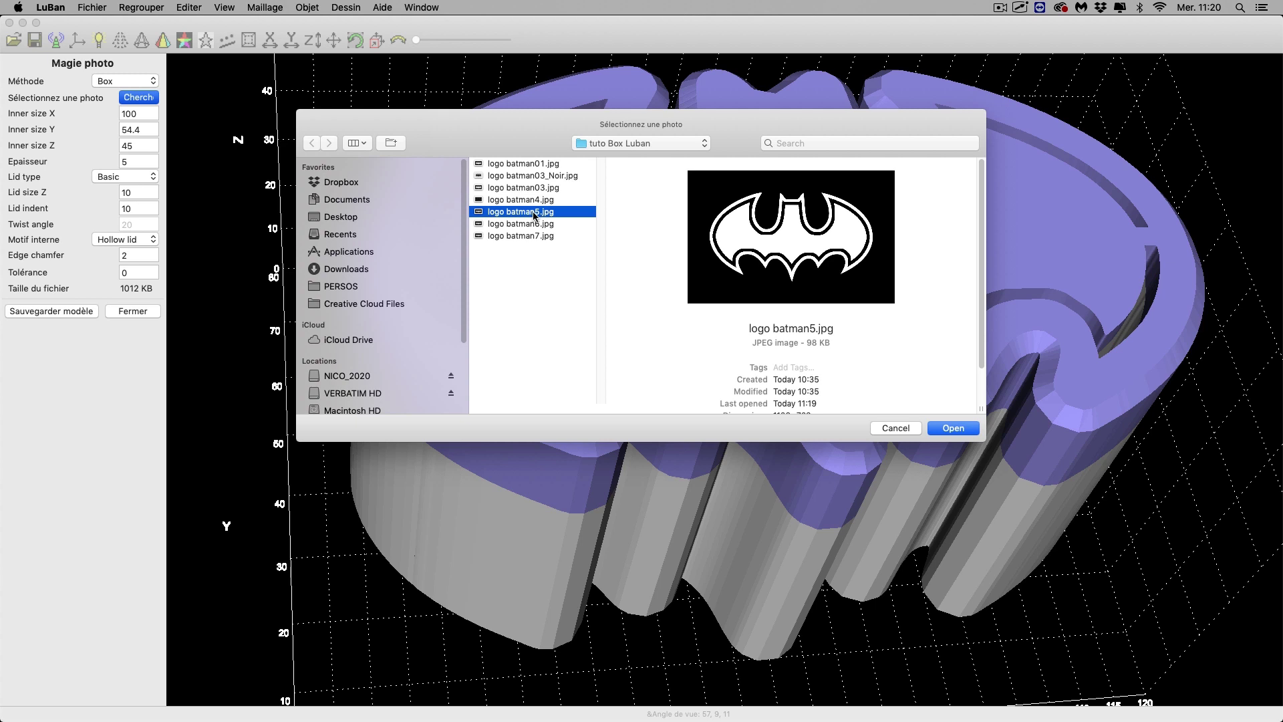
pyautogui.click(948, 431)
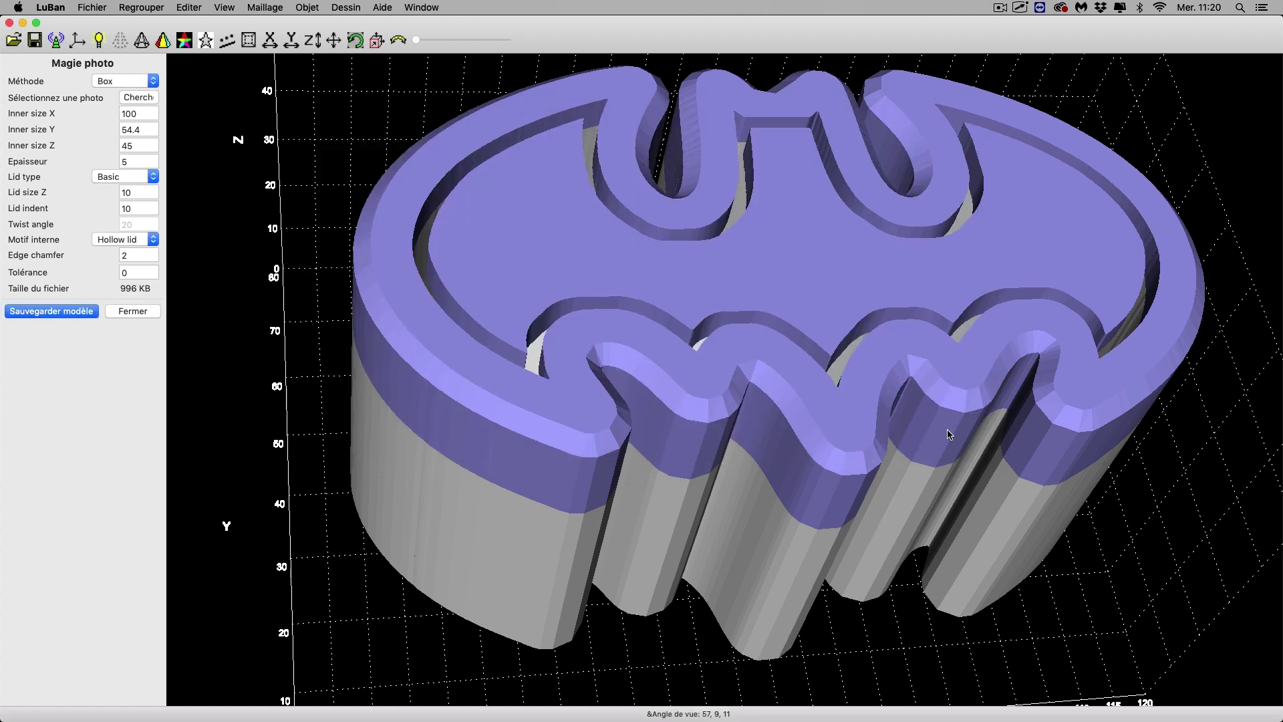
pyautogui.moveTo(279, 265); pyautogui.dragTo(269, 306)
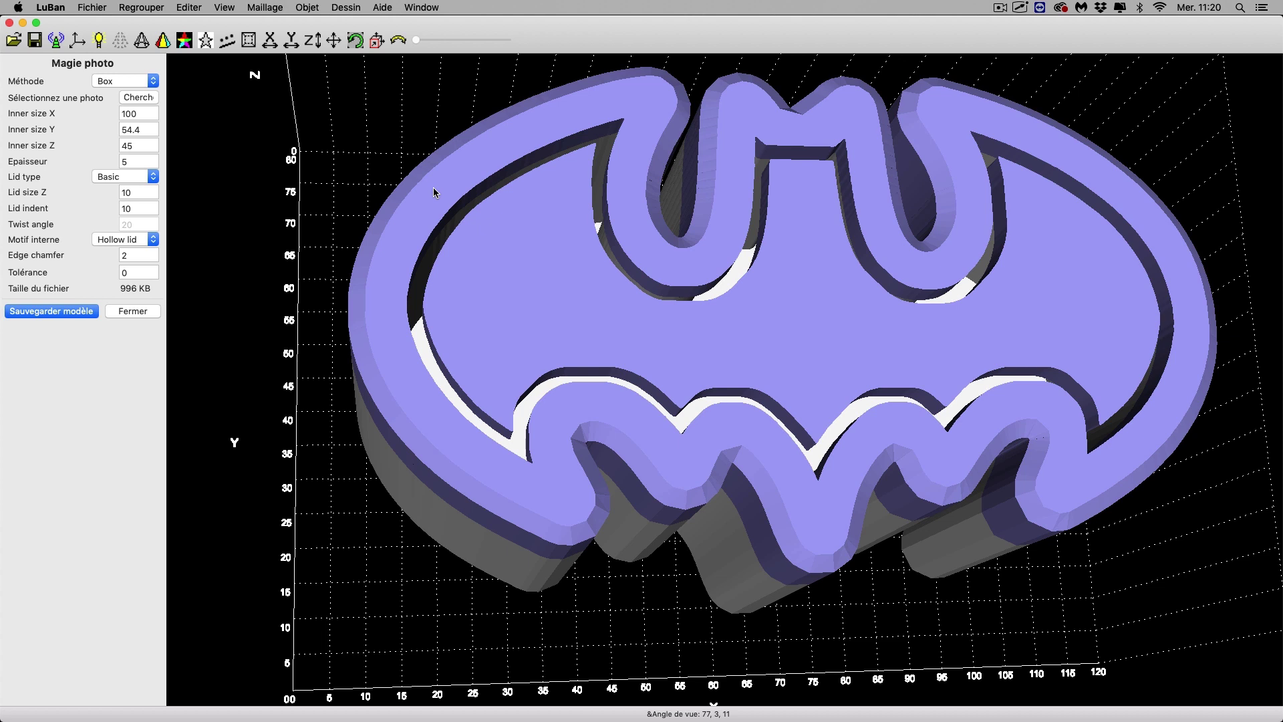
pyautogui.moveTo(293, 336); pyautogui.dragTo(348, 260)
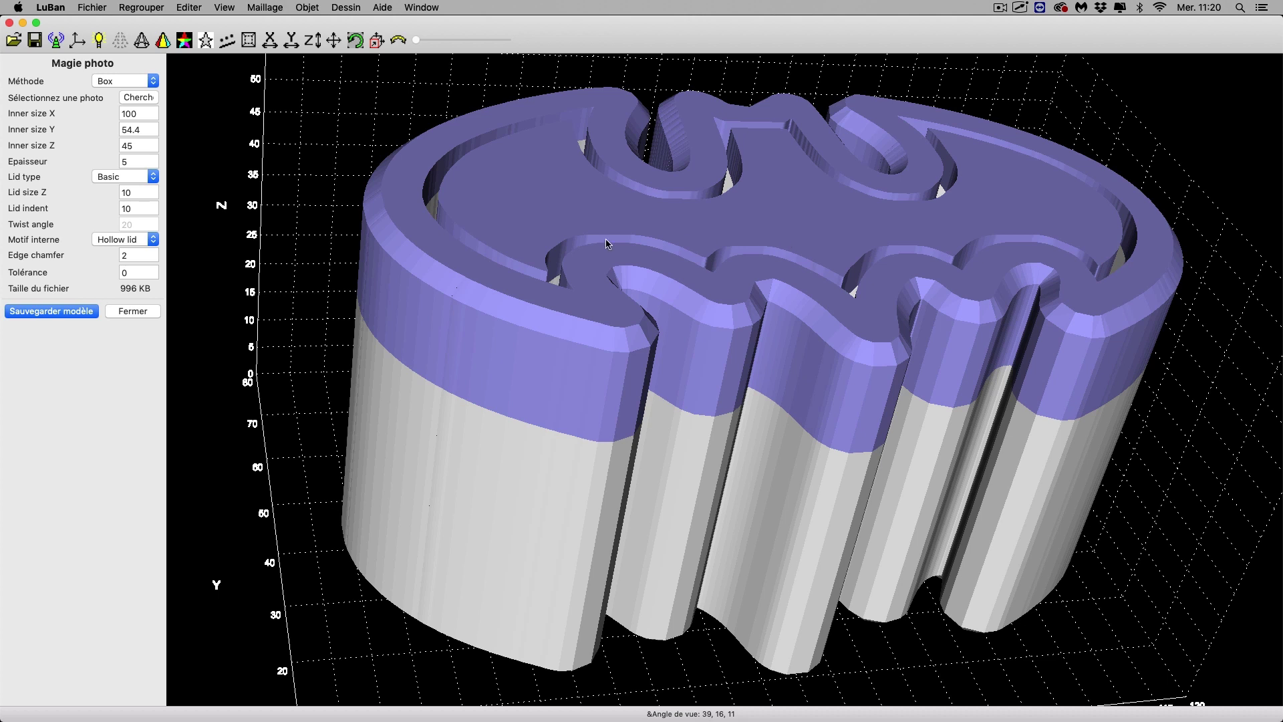
pyautogui.moveTo(339, 149); pyautogui.dragTo(310, 226)
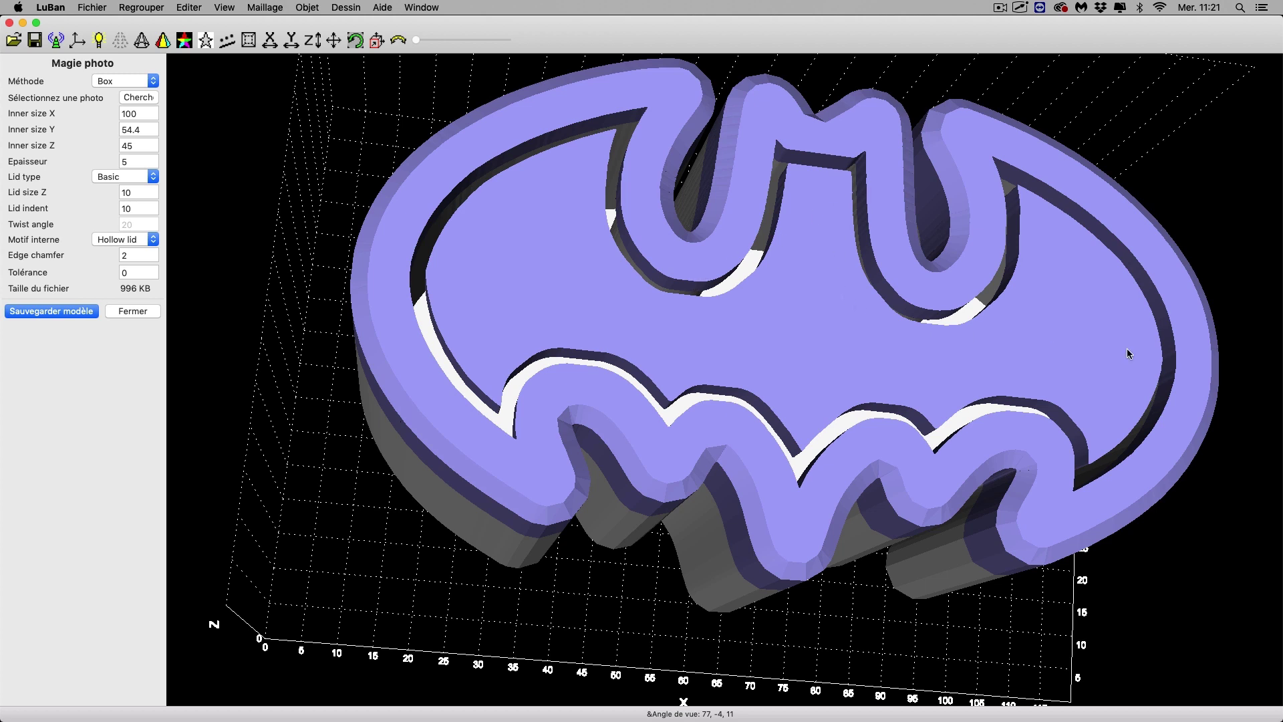
# Try the Hollow box inner pattern, inspect the opening cut through the box, and return the inner pattern to Hollow lid
pyautogui.click(153, 243)
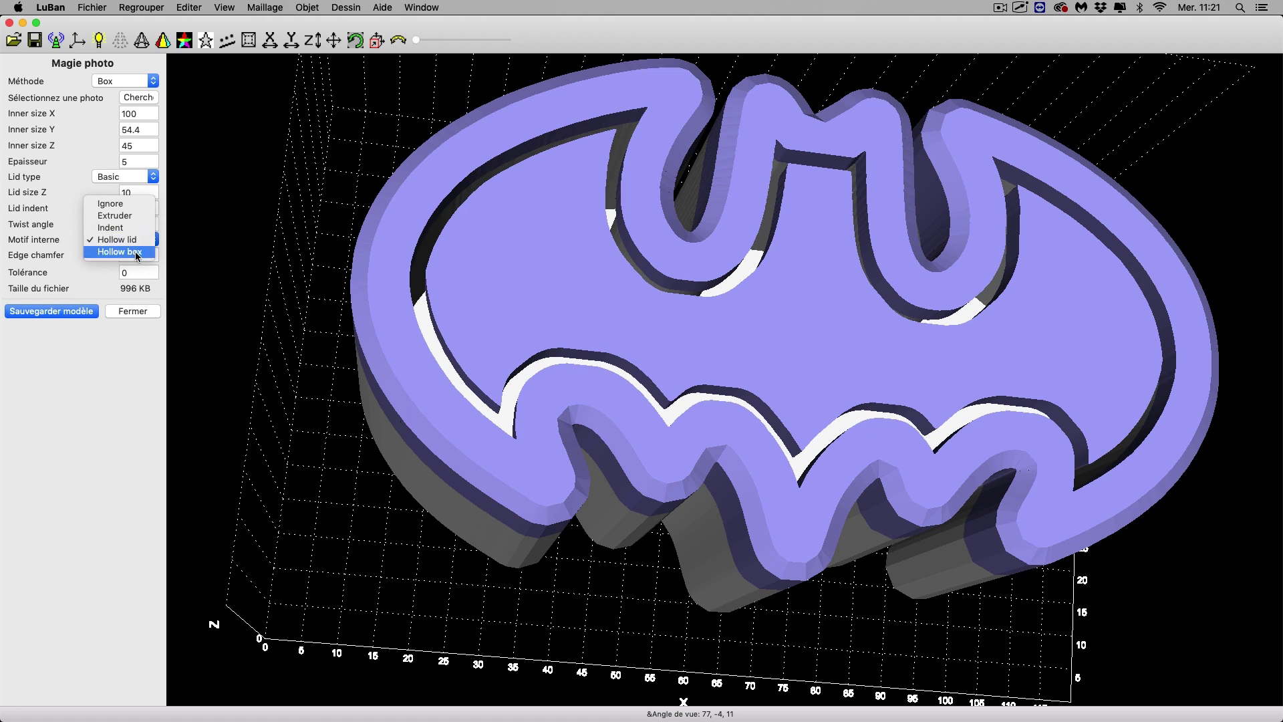
pyautogui.click(137, 252)
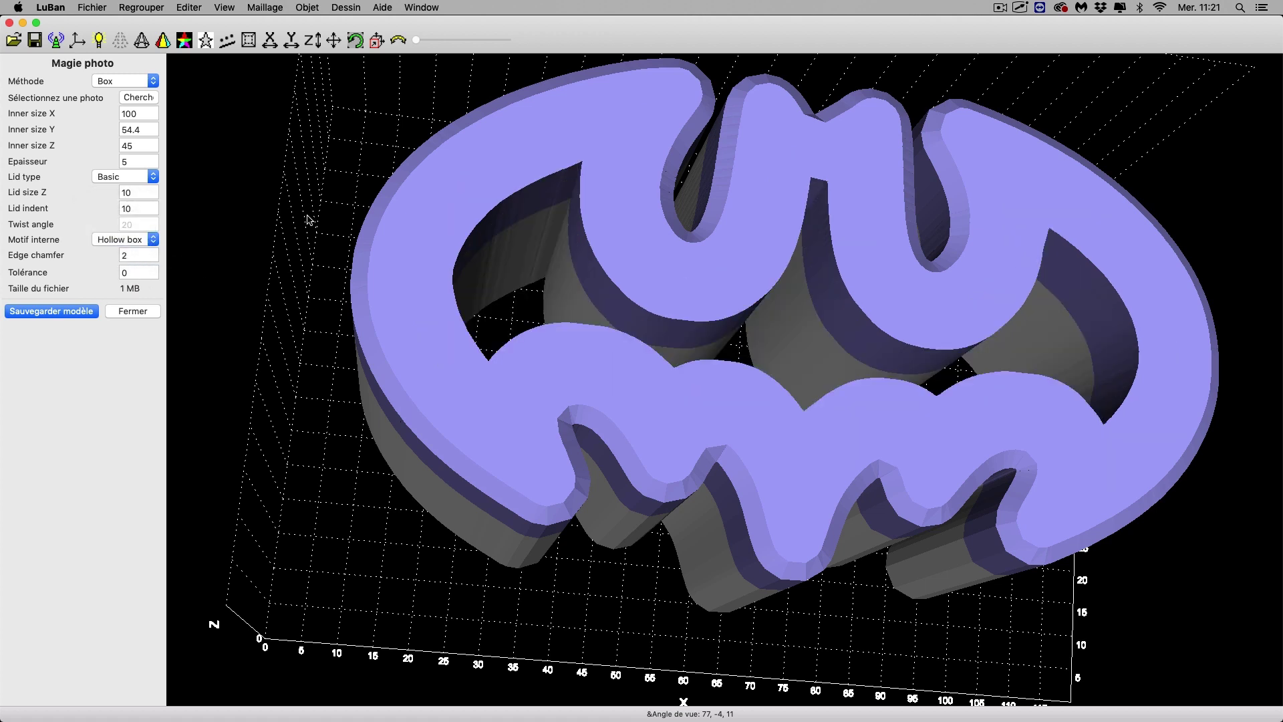
pyautogui.moveTo(309, 222); pyautogui.dragTo(305, 254)
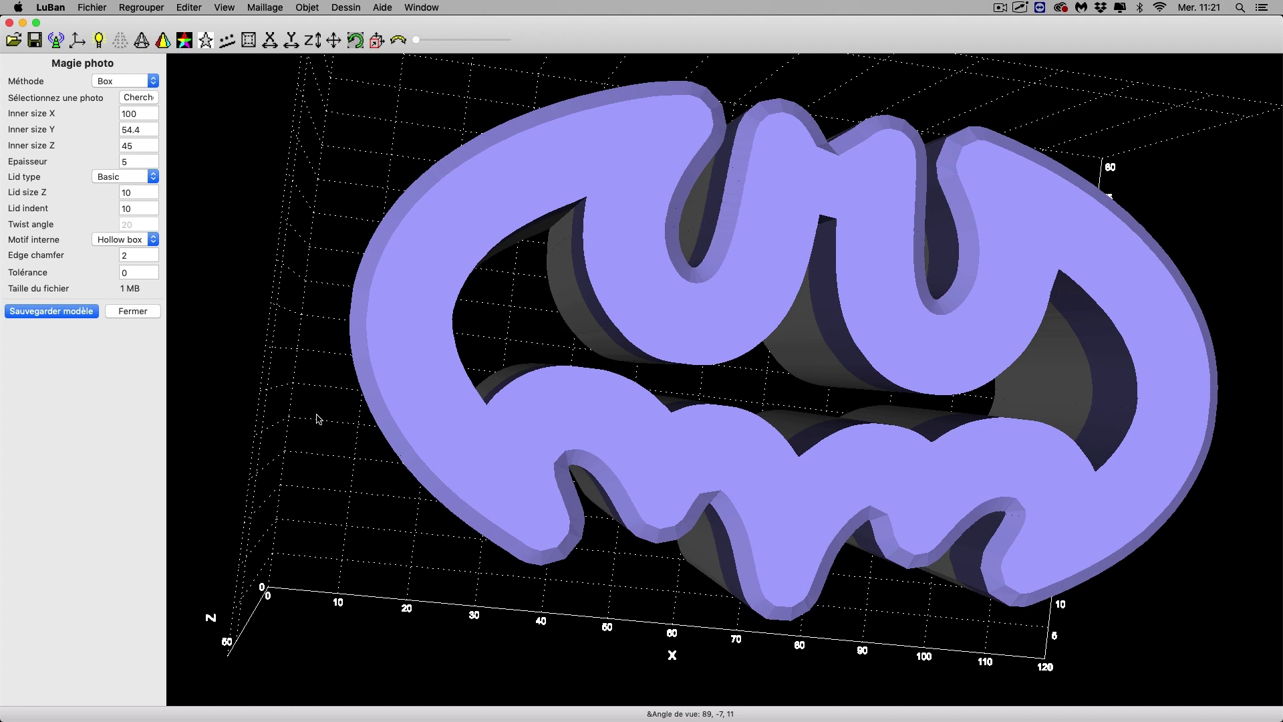
pyautogui.moveTo(319, 419); pyautogui.dragTo(304, 346)
pyautogui.click(153, 240)
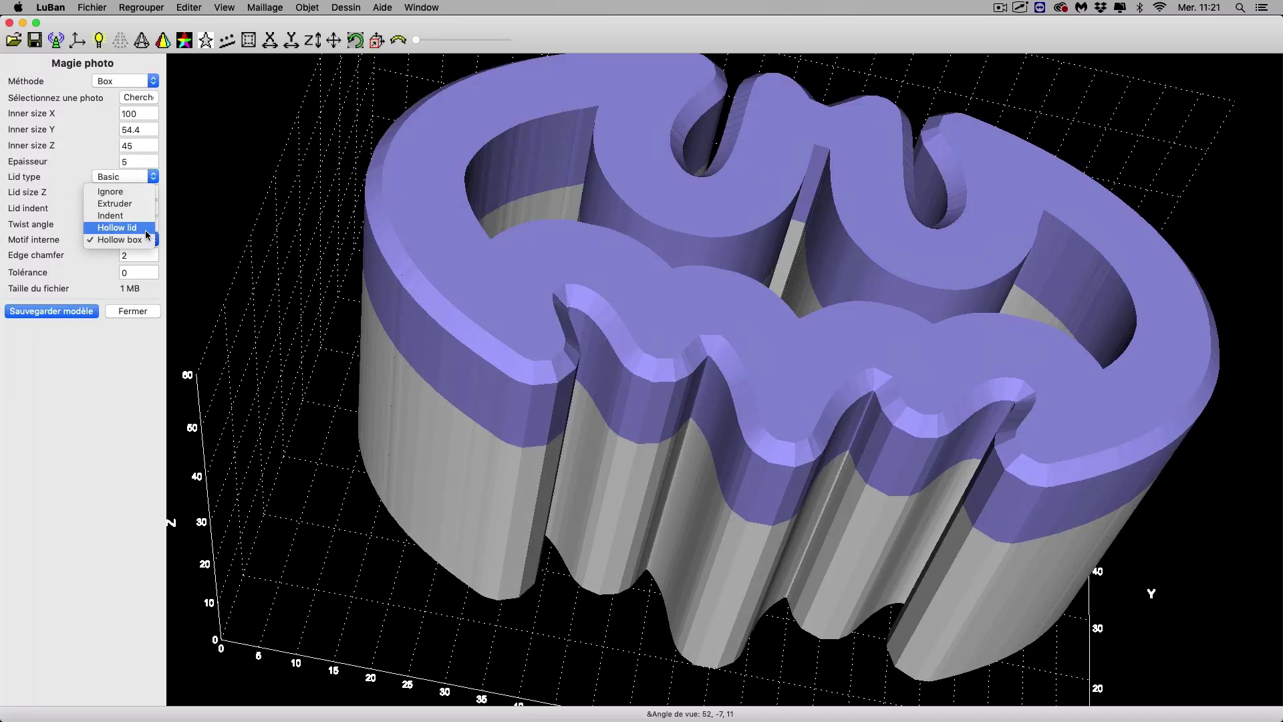
pyautogui.click(148, 234)
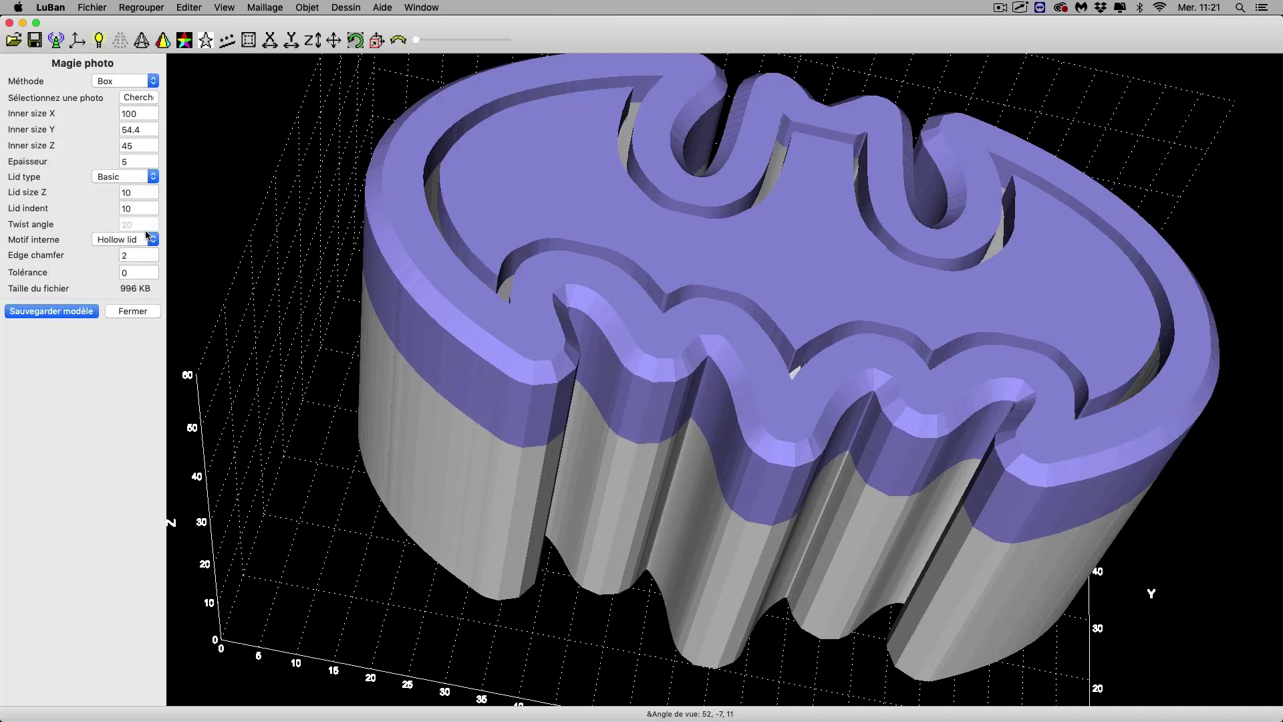
# Load logo batman6.jpg as the source photo again and view the hollow lid's connecting bridges from above
pyautogui.click(146, 99)
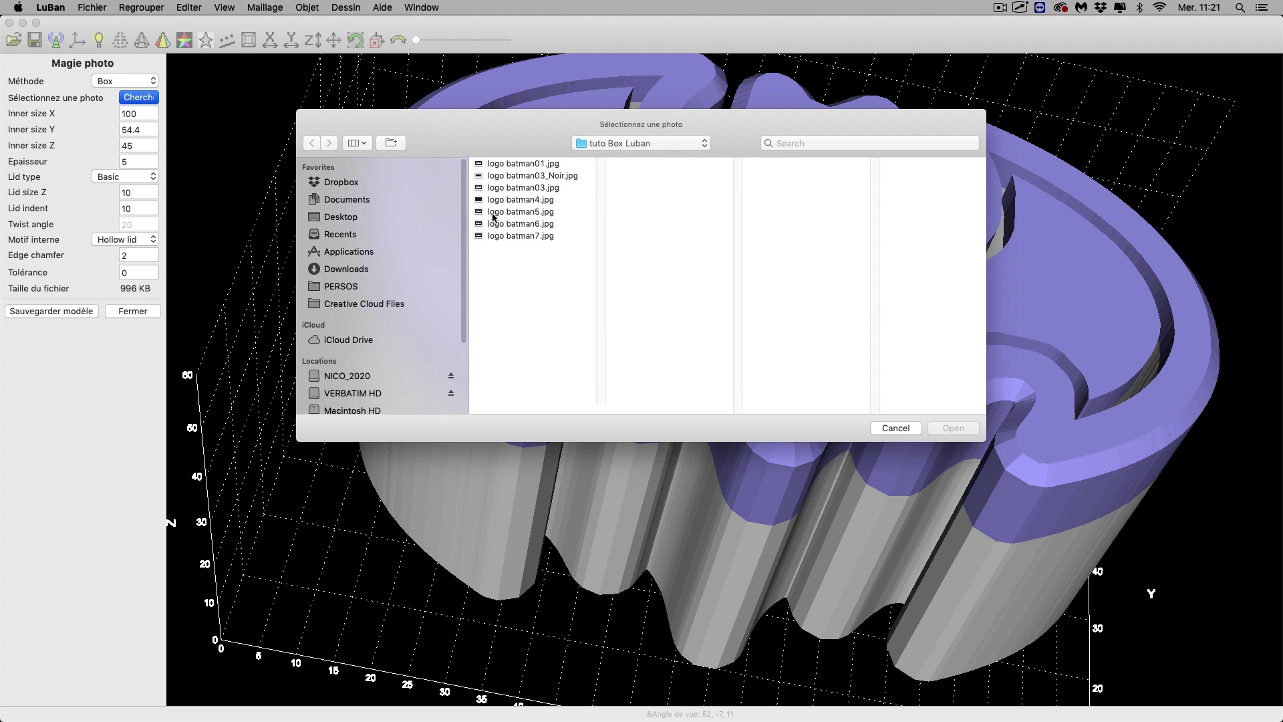
pyautogui.click(539, 226)
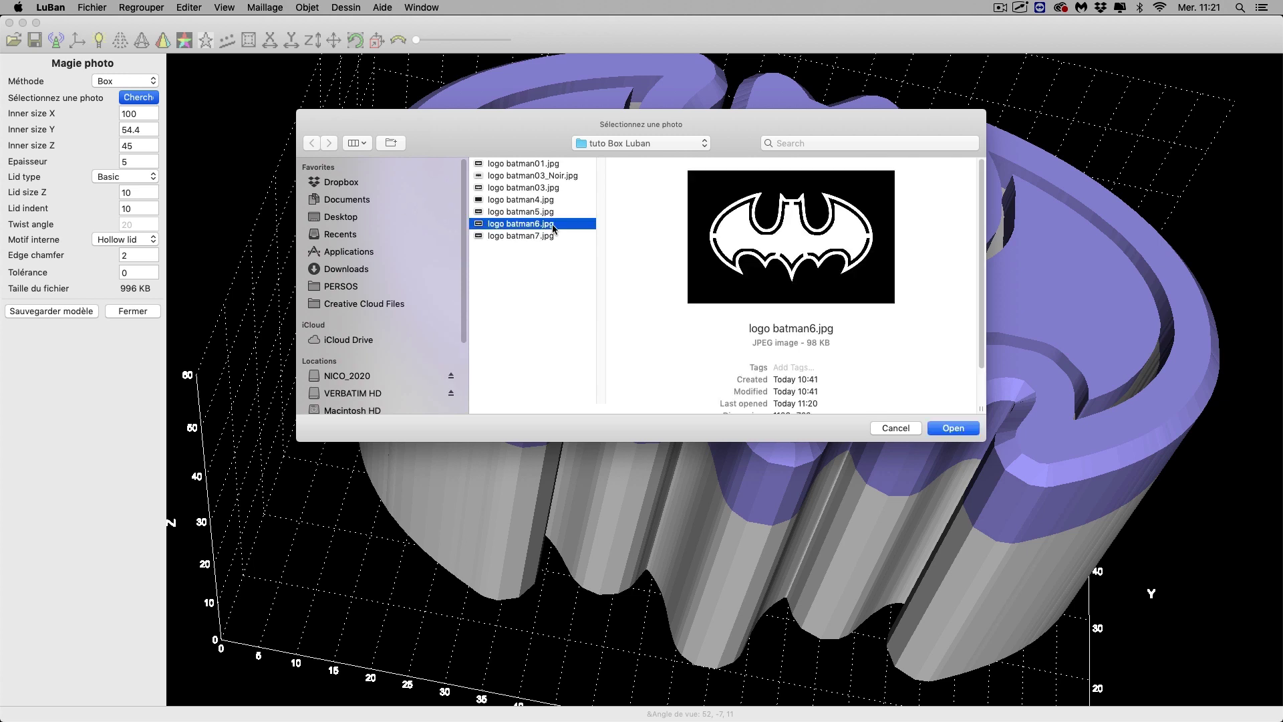
pyautogui.click(952, 431)
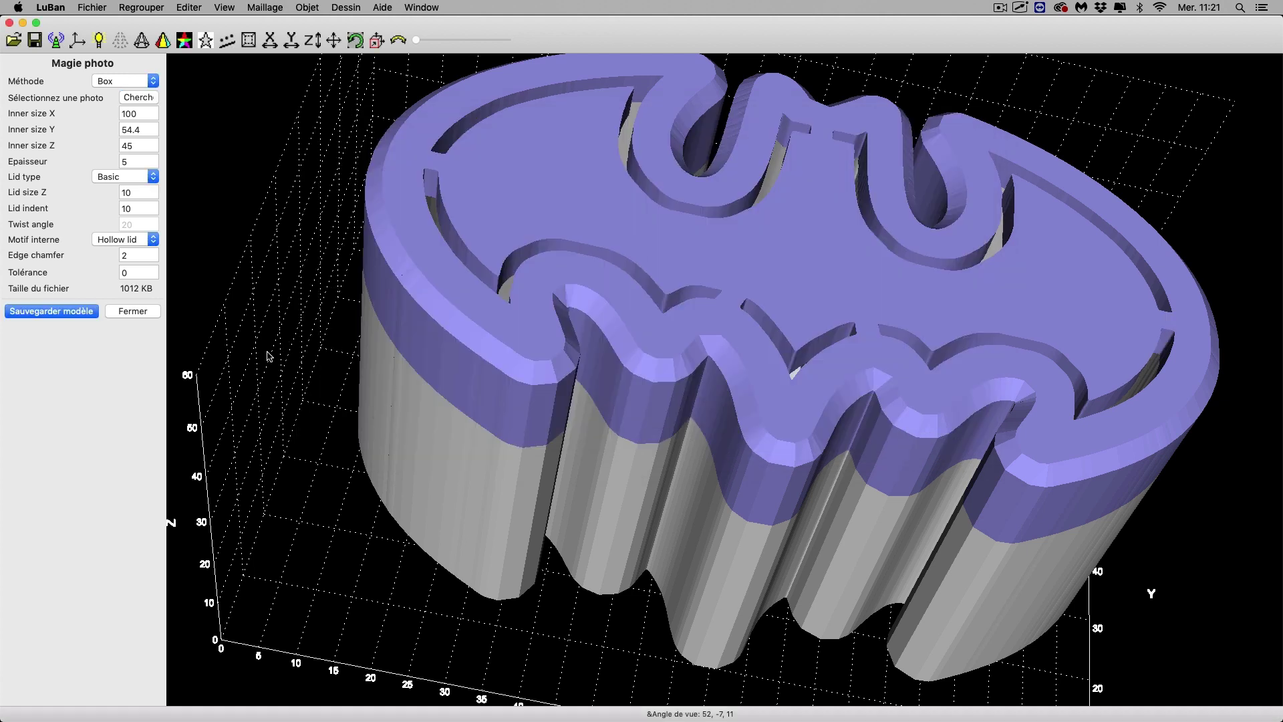
pyautogui.moveTo(268, 352); pyautogui.dragTo(288, 407)
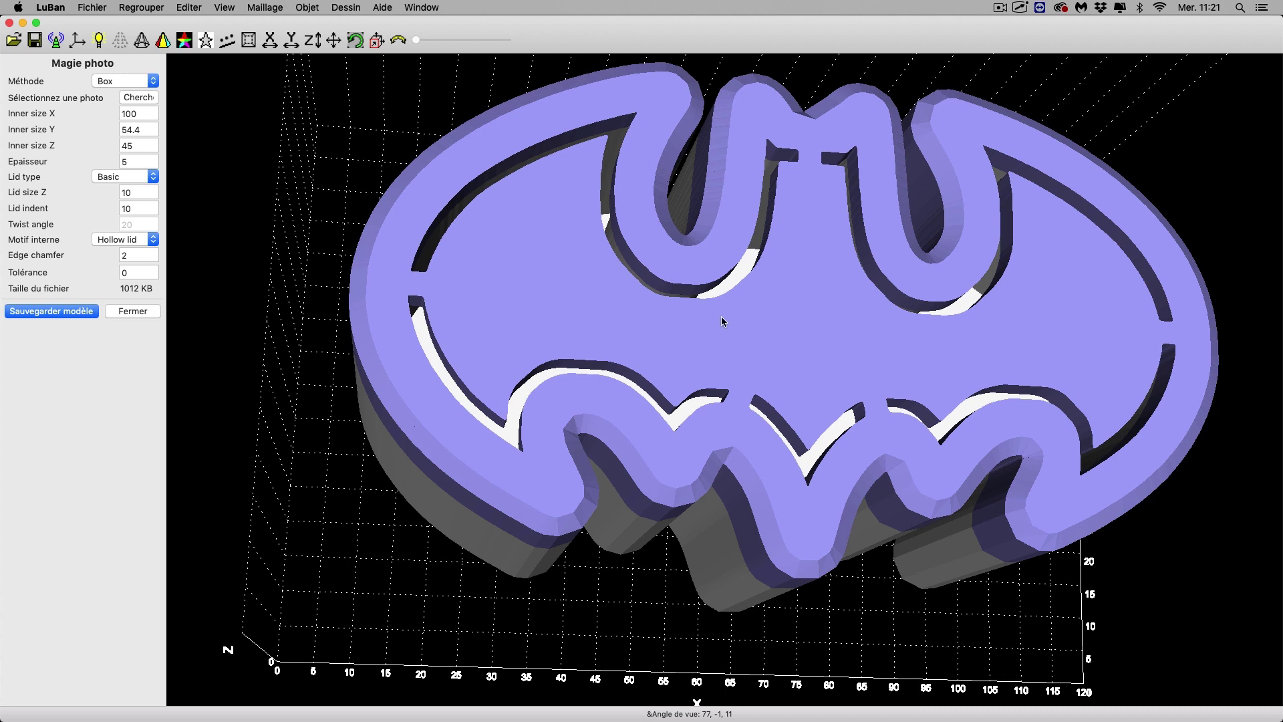
# Load logo batman7.jpg as the source photo, inspect the hollow lid, and examine the source image in Preview before closing it
pyautogui.click(144, 99)
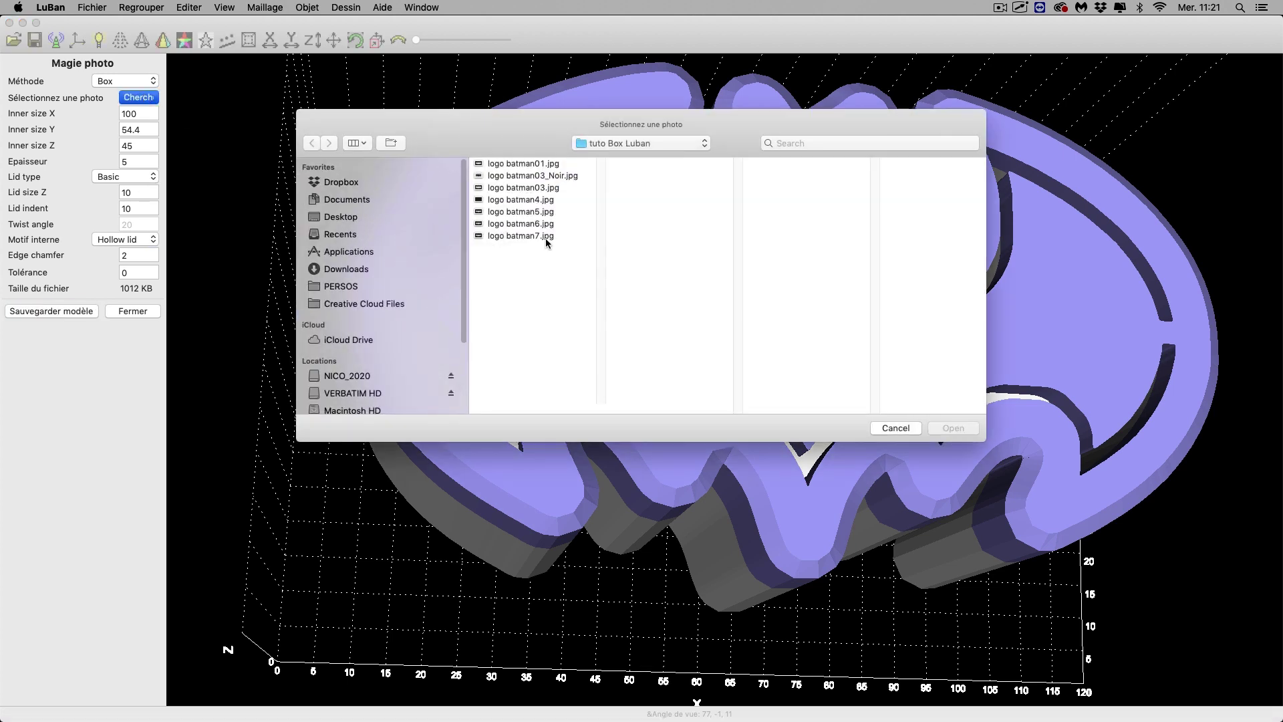
pyautogui.click(543, 236)
pyautogui.click(939, 428)
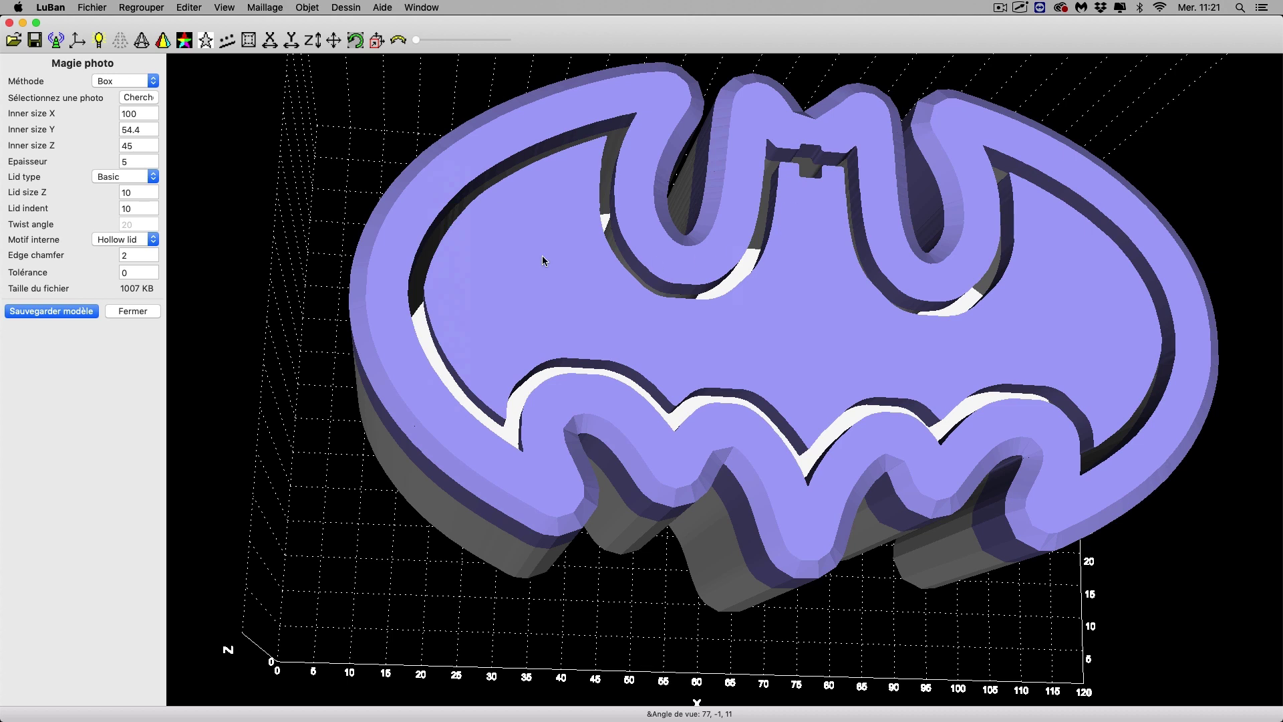
pyautogui.moveTo(387, 154); pyautogui.dragTo(352, 172)
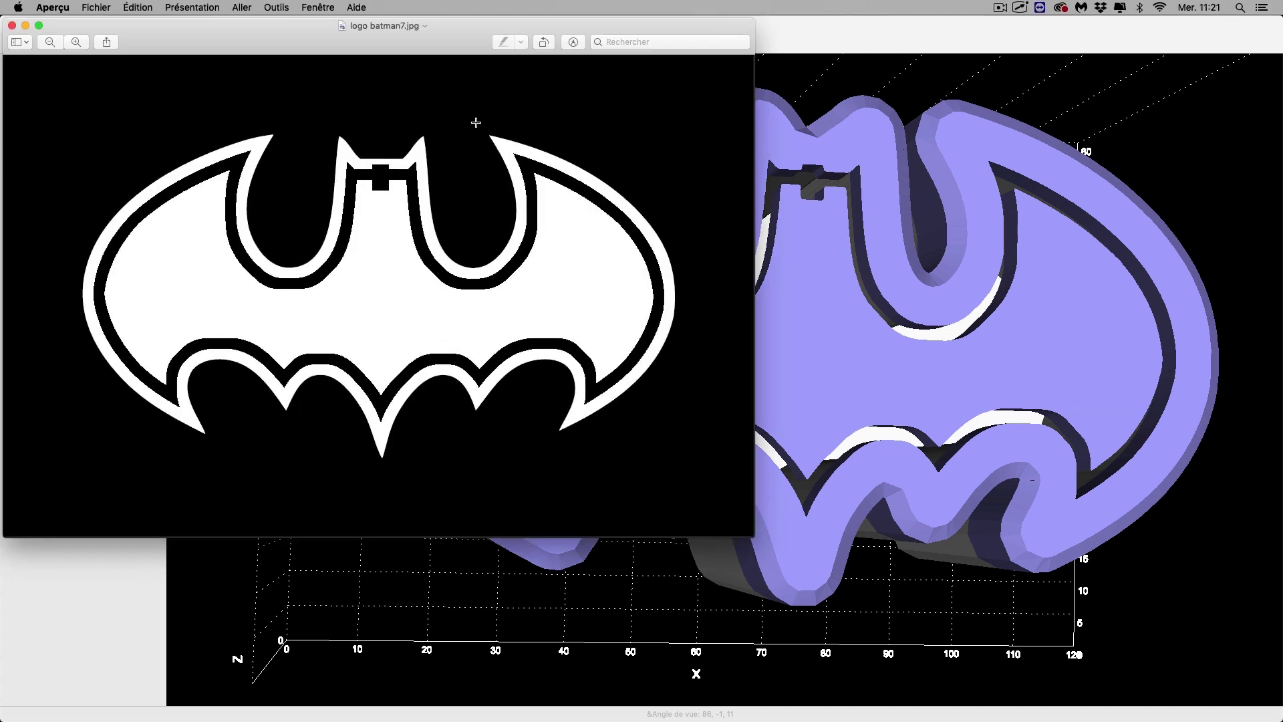
pyautogui.moveTo(575, 31); pyautogui.dragTo(0, 60)
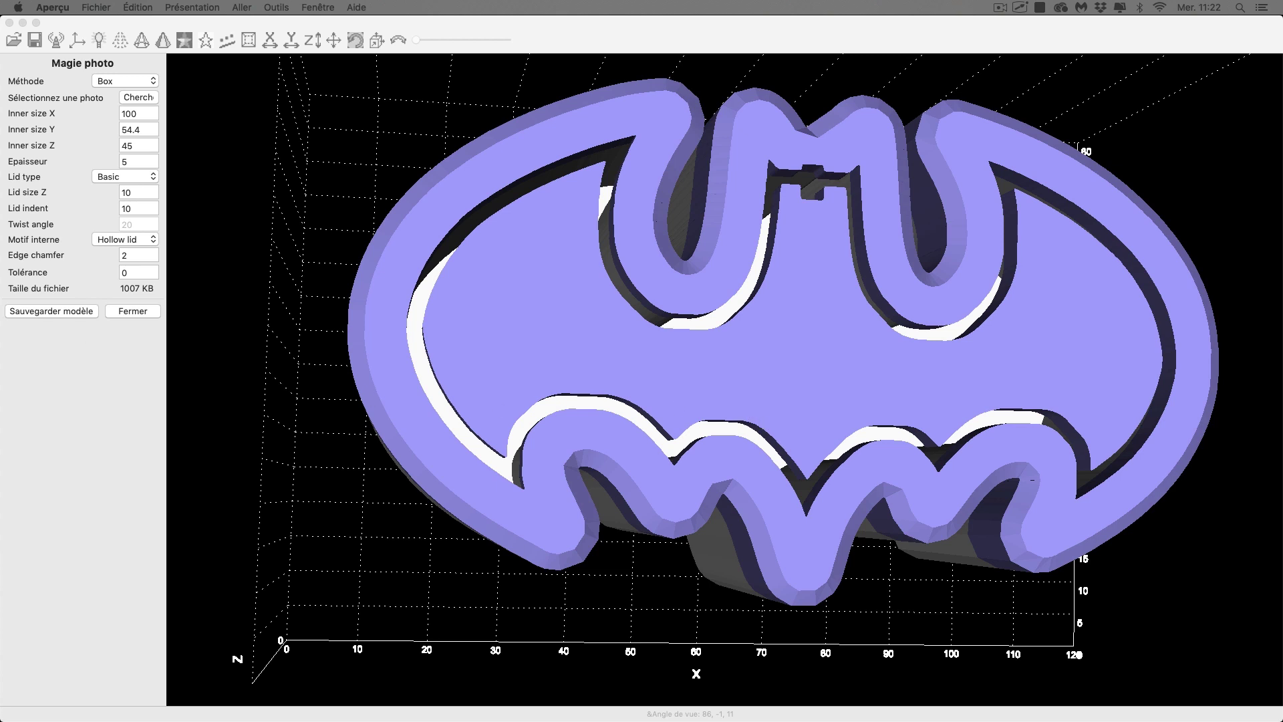
# Load logo batman4.jpg, the thin bat outline, as the source photo for the box
pyautogui.click(153, 98)
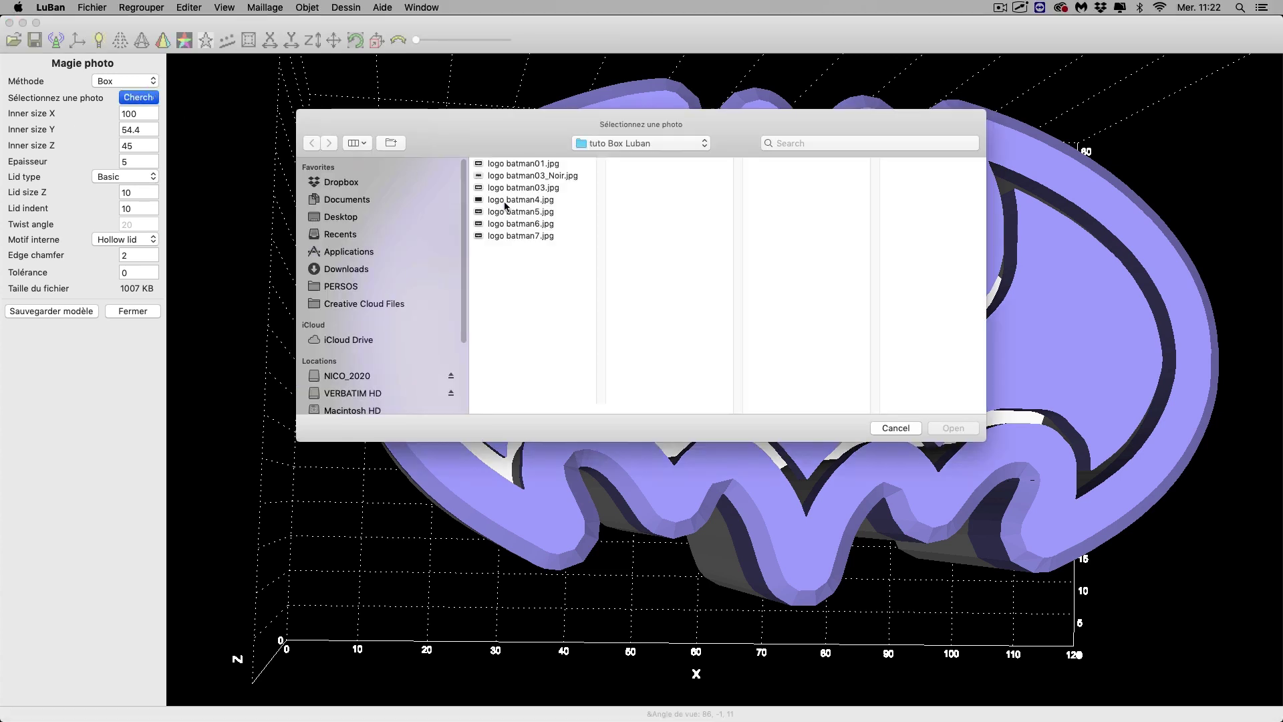
pyautogui.click(533, 188)
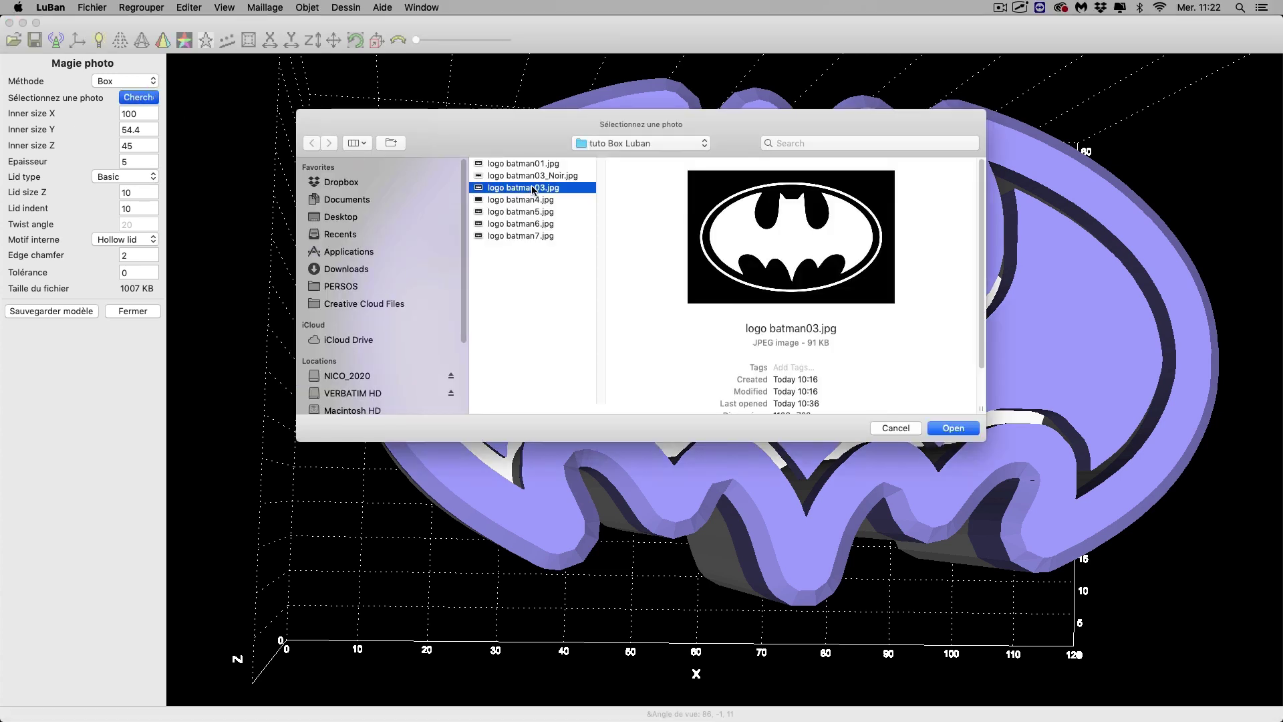
pyautogui.click(532, 200)
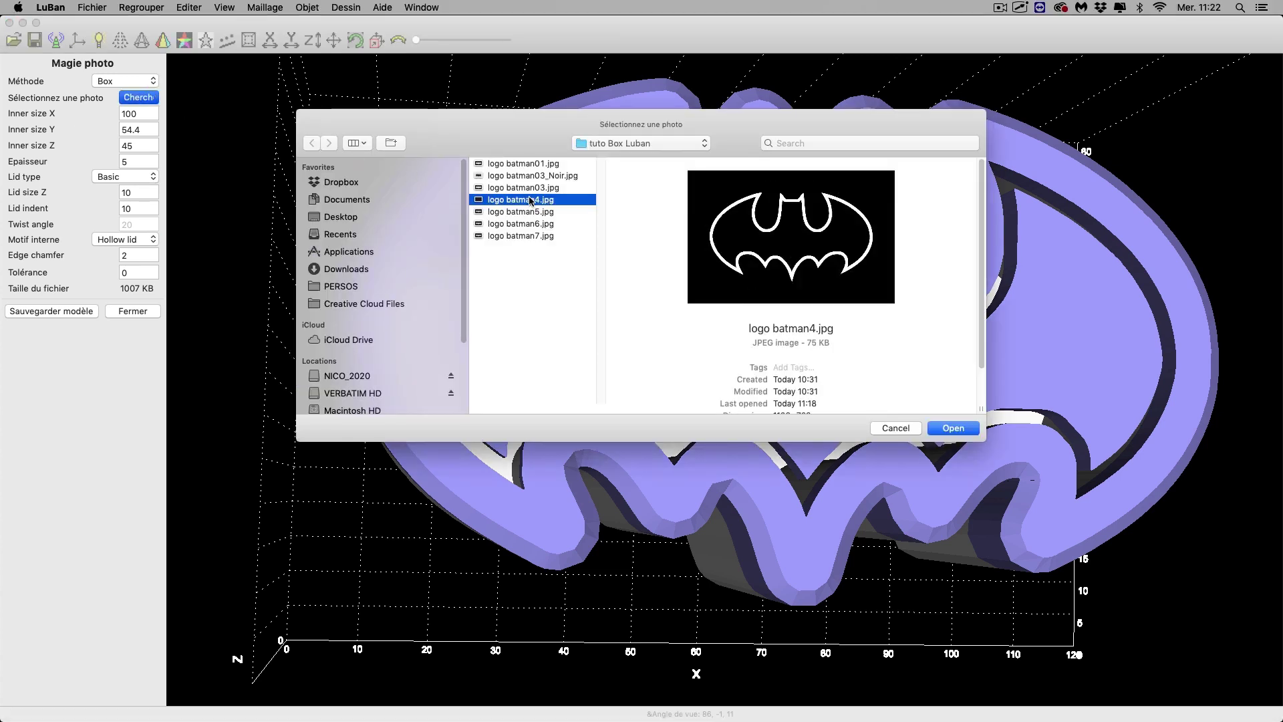
pyautogui.click(961, 430)
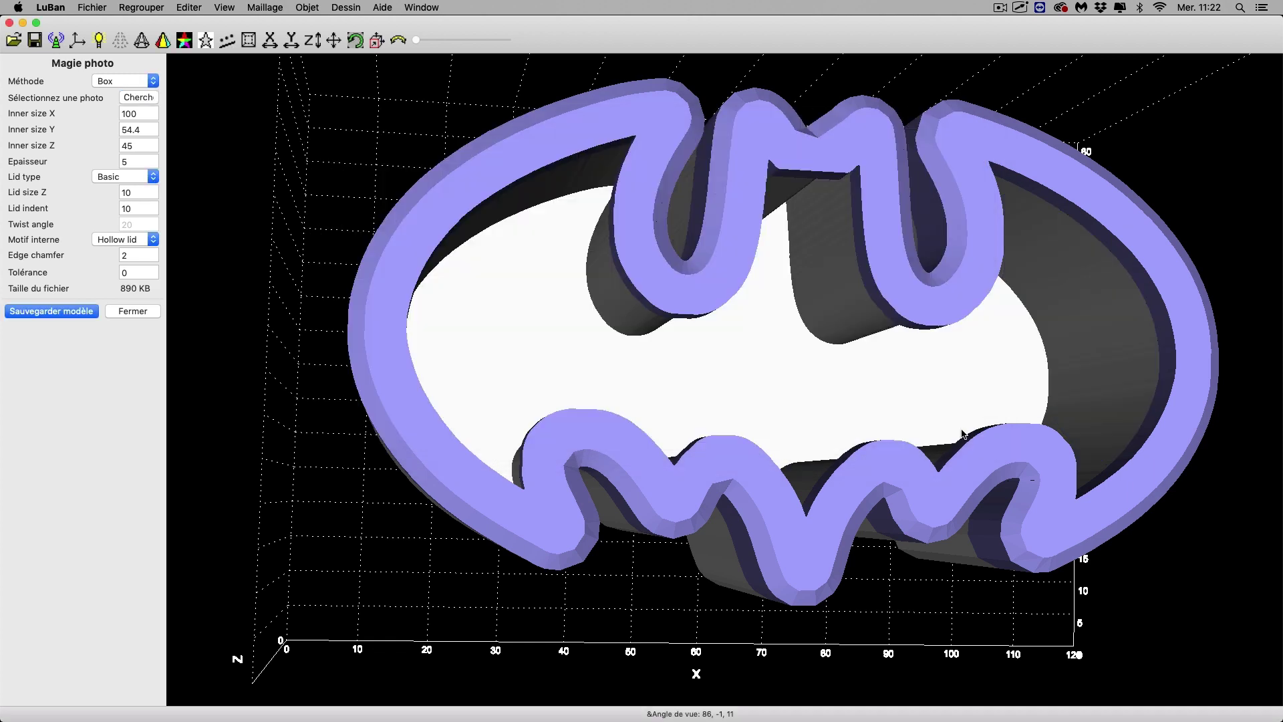
# Set the inner pattern to Indent and inspect the whole box with its inlaid lid from an oblique angle
pyautogui.click(147, 242)
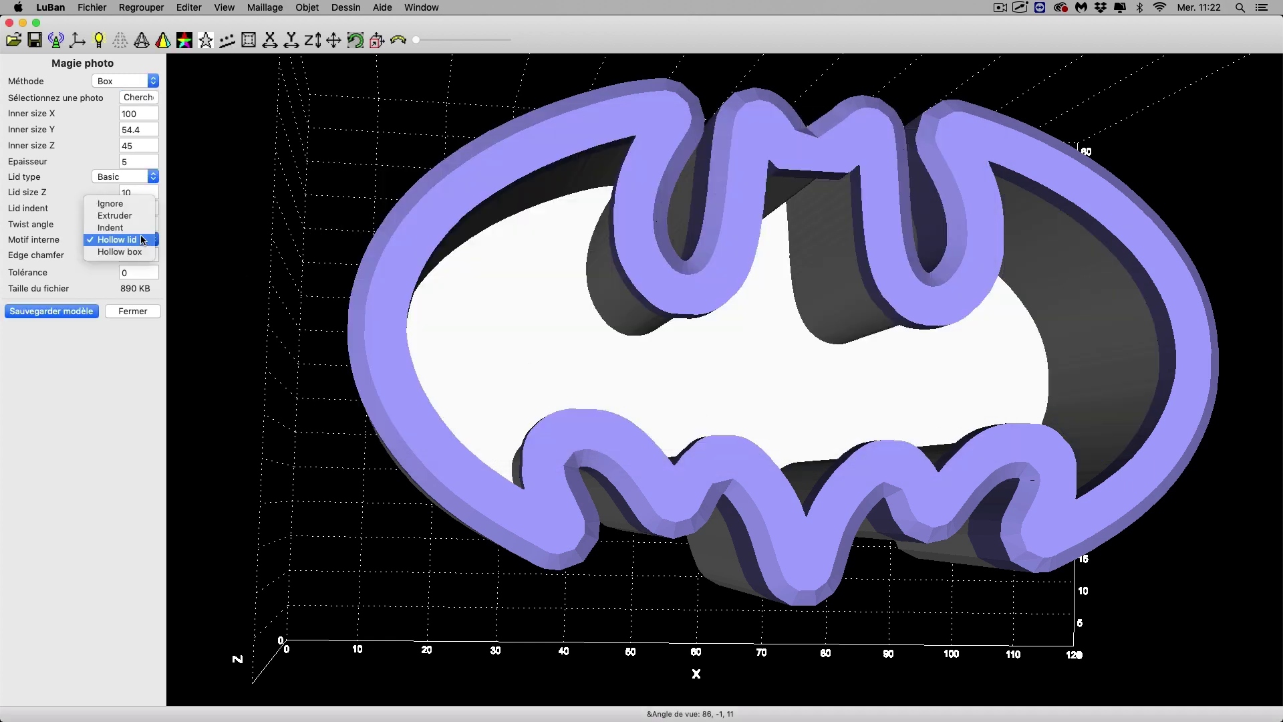
pyautogui.click(138, 228)
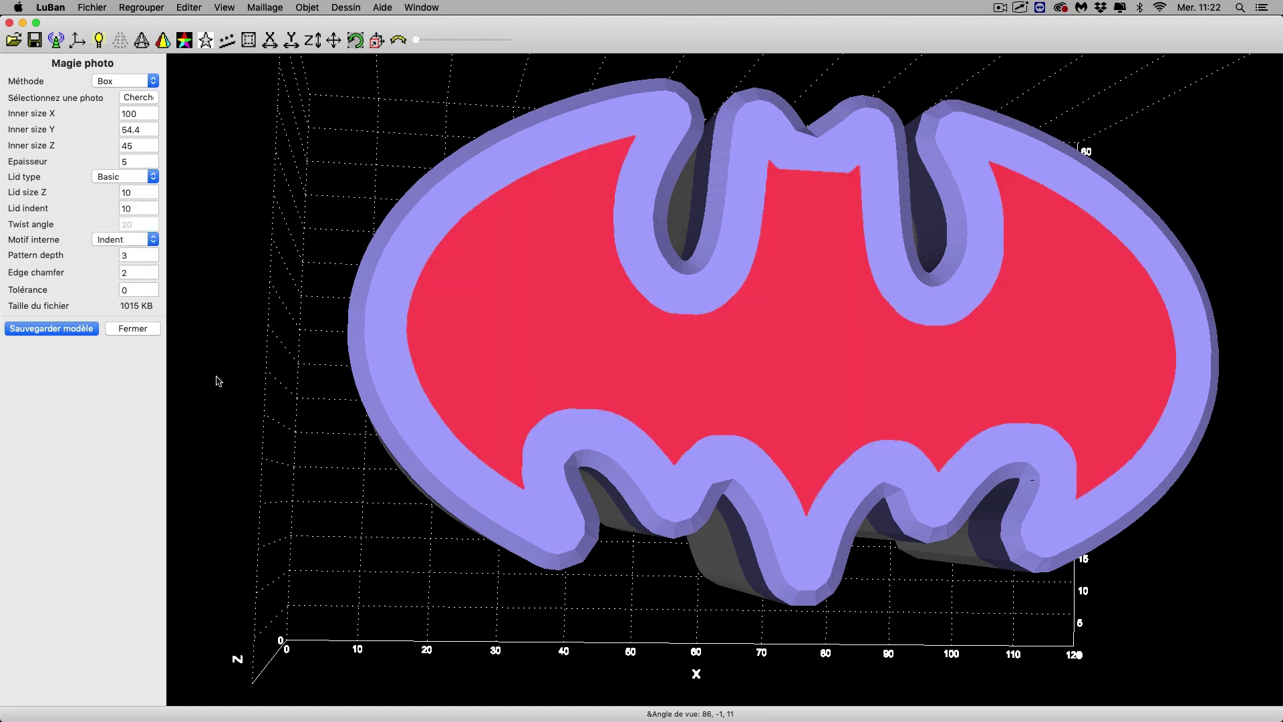
pyautogui.moveTo(308, 471); pyautogui.dragTo(596, 395)
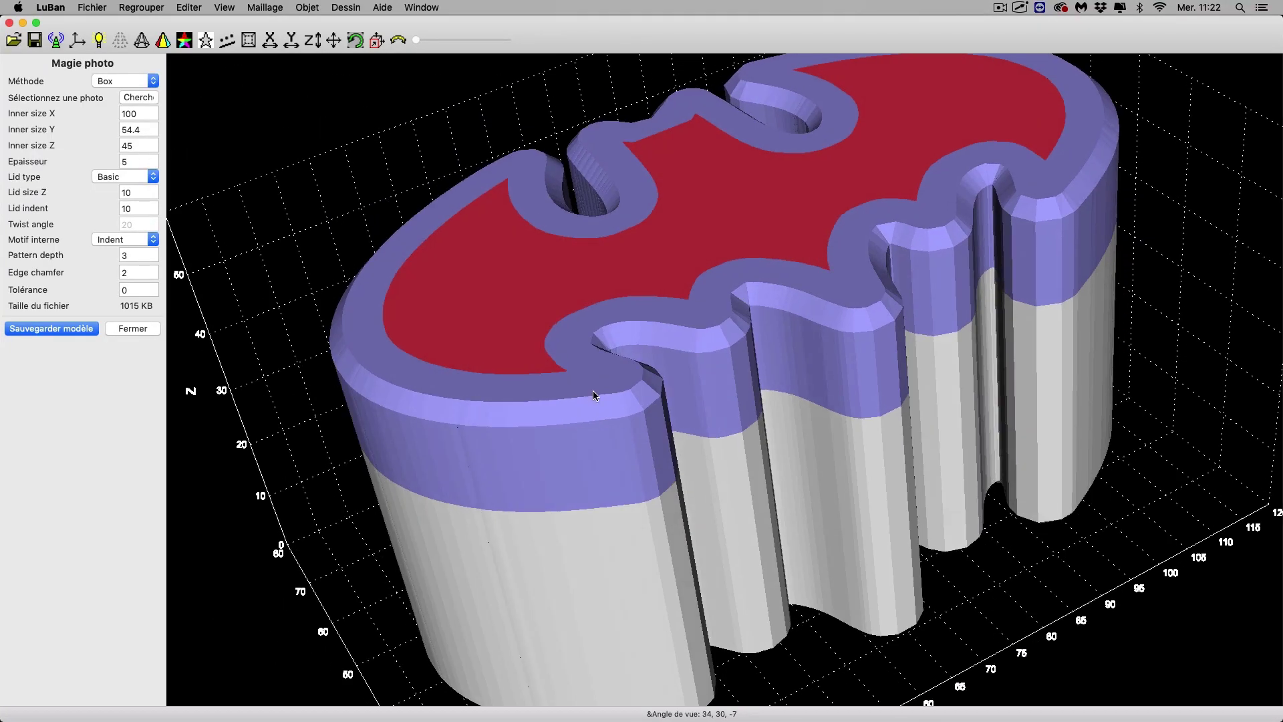
pyautogui.moveTo(739, 522)
pyautogui.mouseDown()
pyautogui.moveTo(693, 573)
pyautogui.moveTo(714, 519)
pyautogui.mouseUp()
pyautogui.scroll(-3, 714, 519)
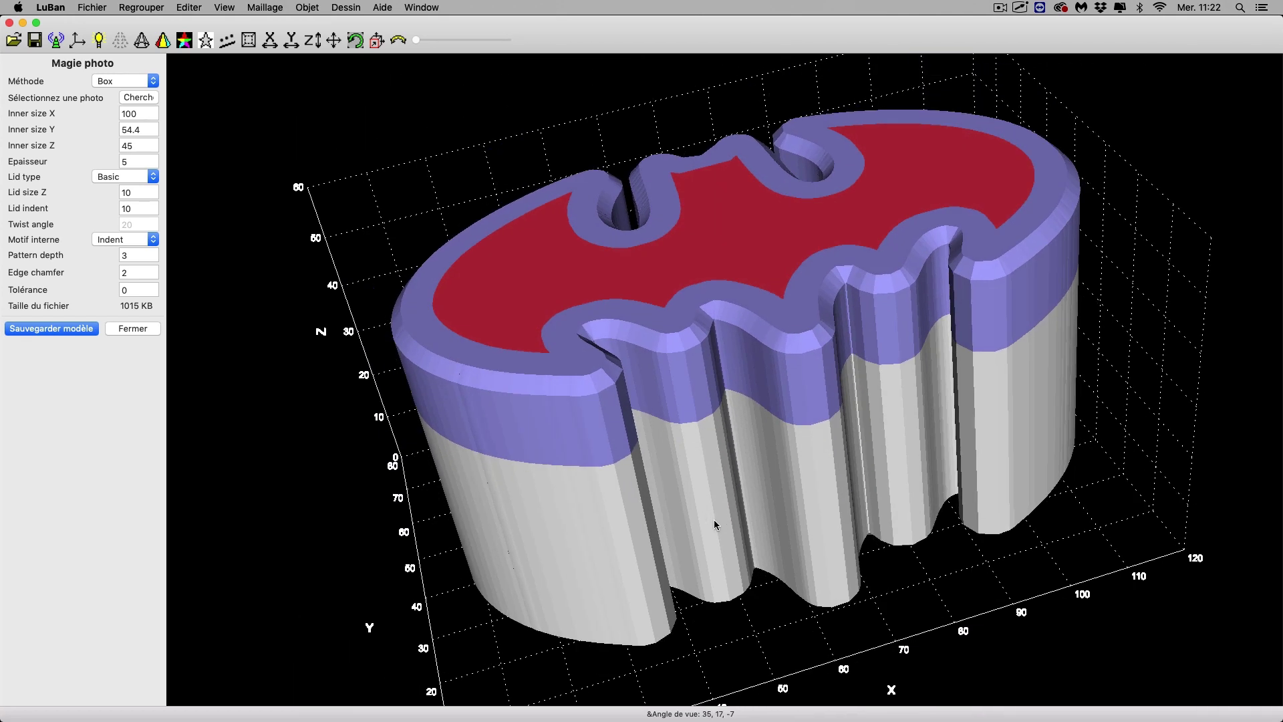
# Save the model to the tuto Box Luban folder and review the exported Body, Lid inner pattern and Lid STL files in Finder
pyautogui.click(79, 330)
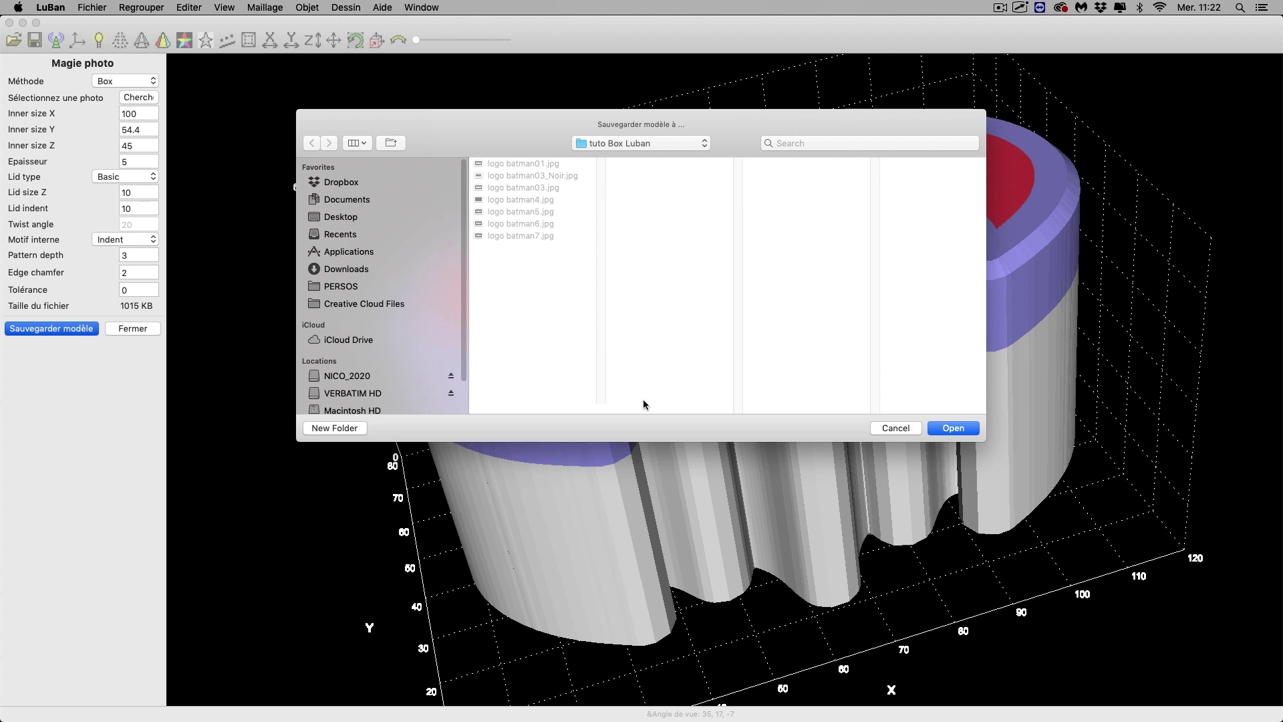
pyautogui.click(966, 428)
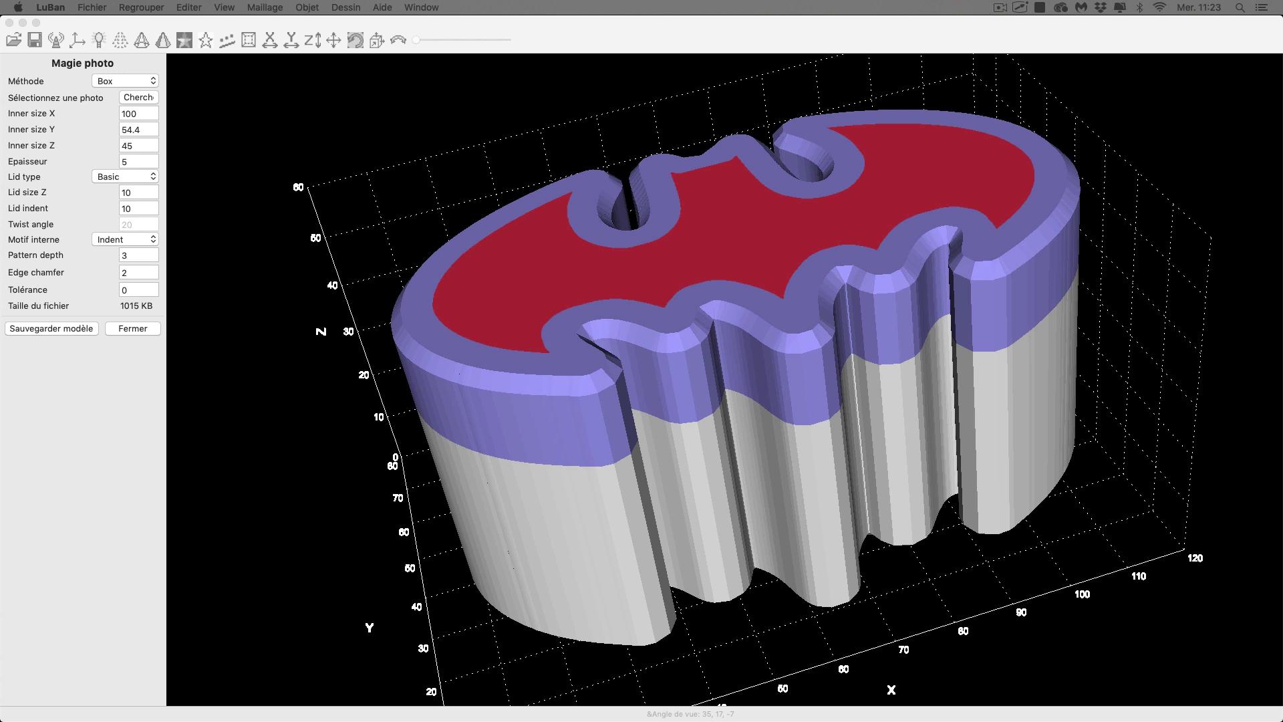
pyautogui.moveTo(0, 181); pyautogui.dragTo(487, 206)
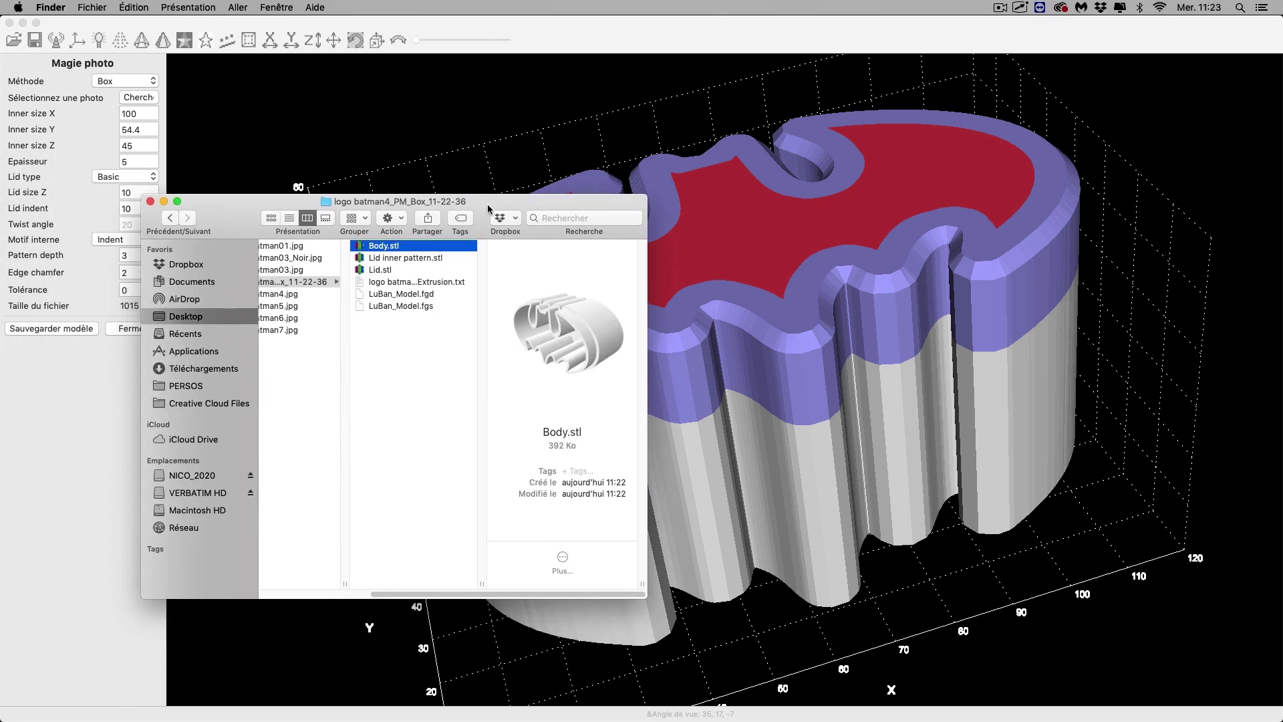
pyautogui.click(403, 258)
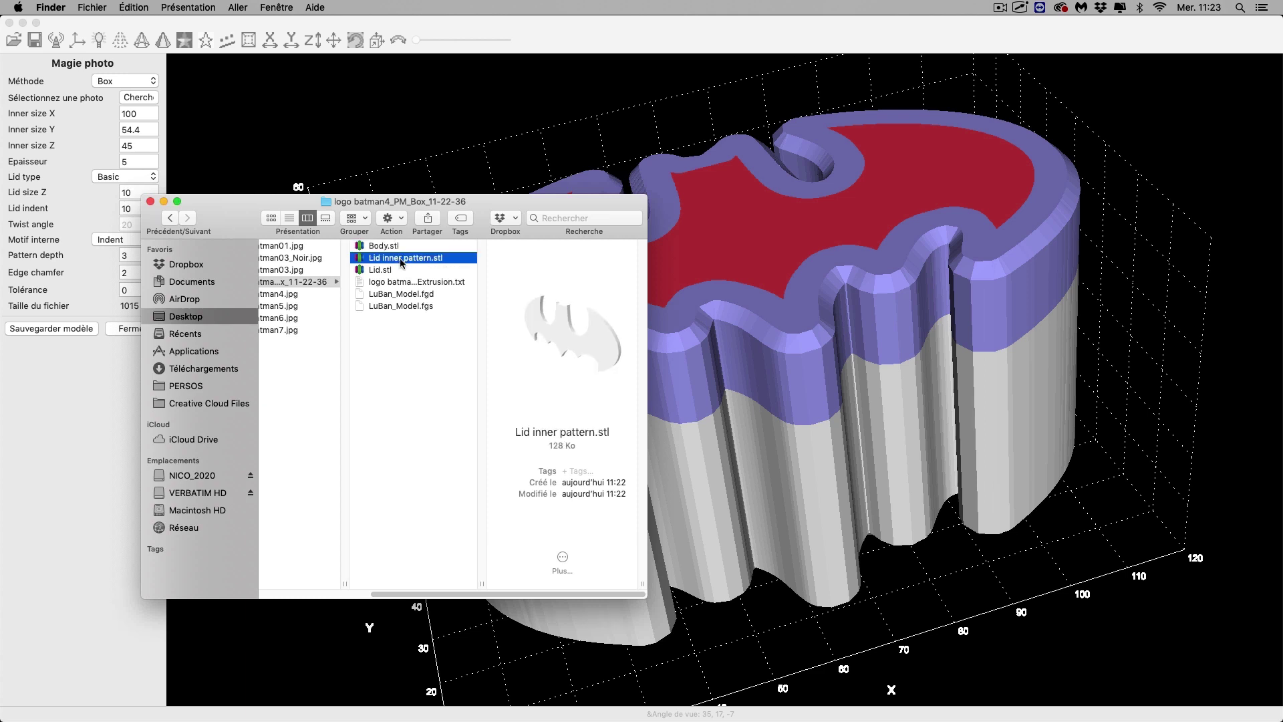
pyautogui.click(395, 270)
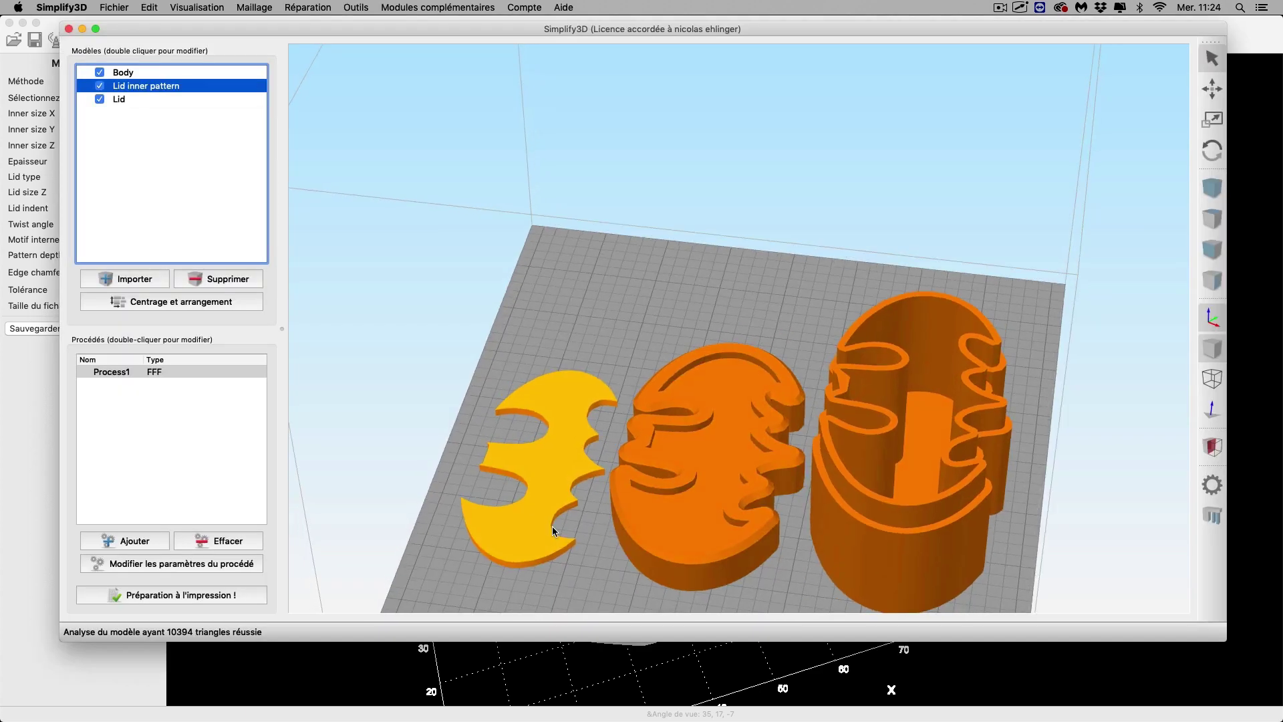
# Examine the body, lid and lid inner pattern on the Simplify3D build plate from the side and from above
pyautogui.moveTo(552, 531); pyautogui.dragTo(518, 399)
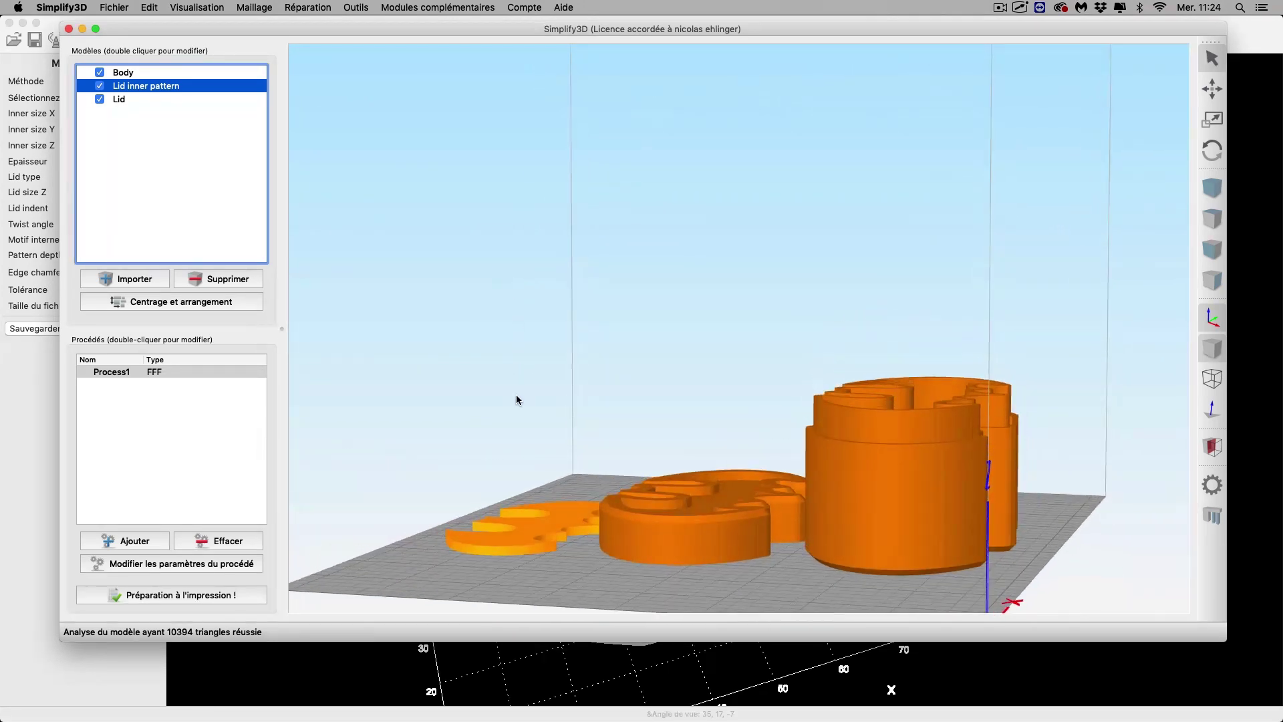
pyautogui.moveTo(759, 558); pyautogui.dragTo(346, 431)
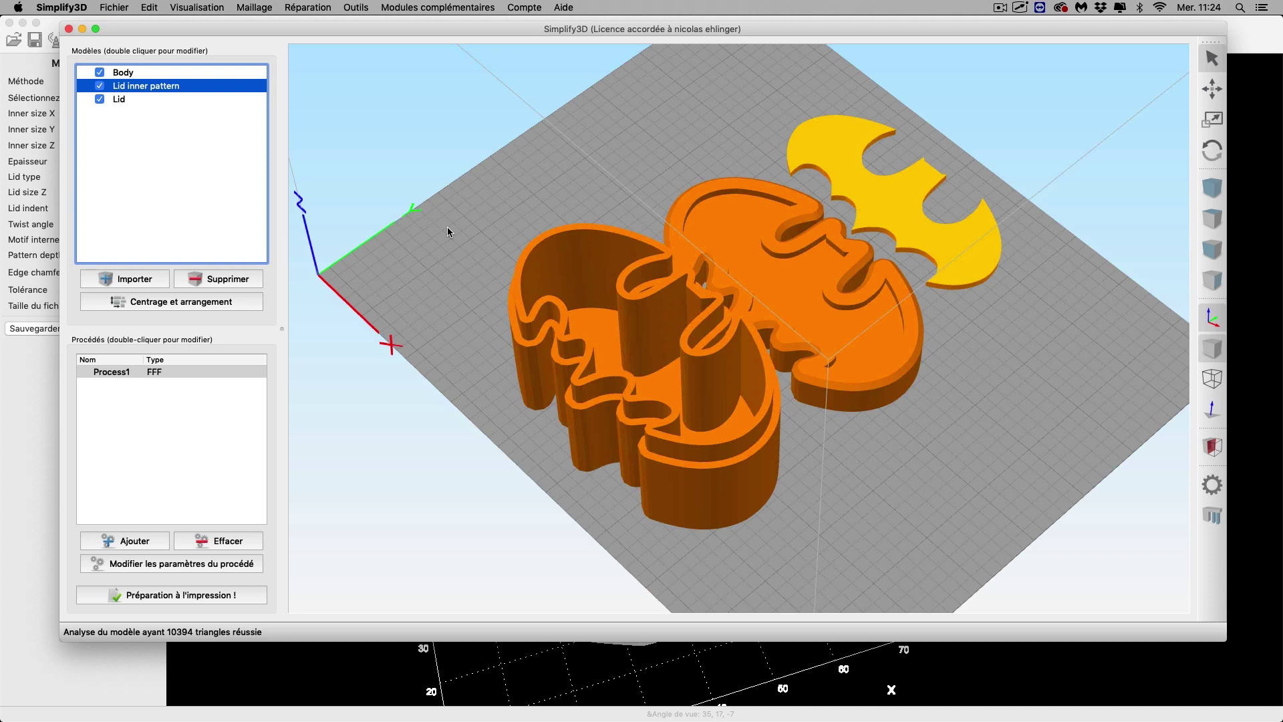
pyautogui.moveTo(452, 173); pyautogui.dragTo(667, 184)
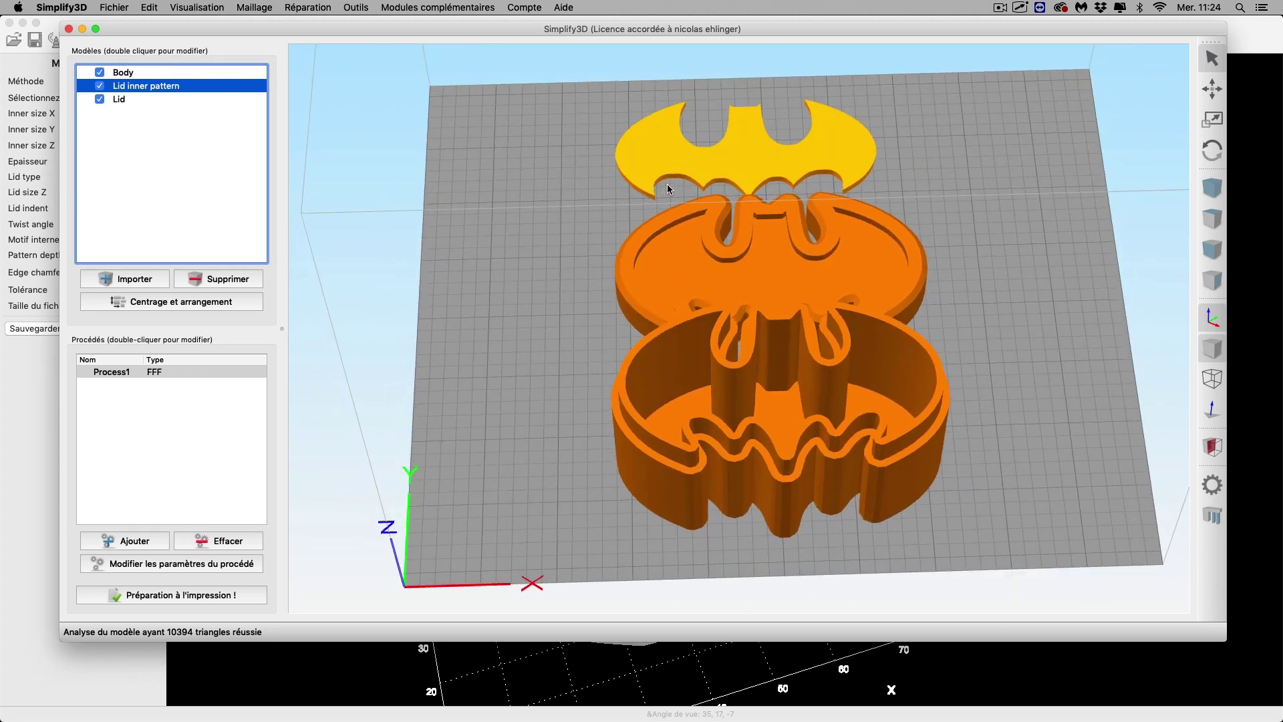